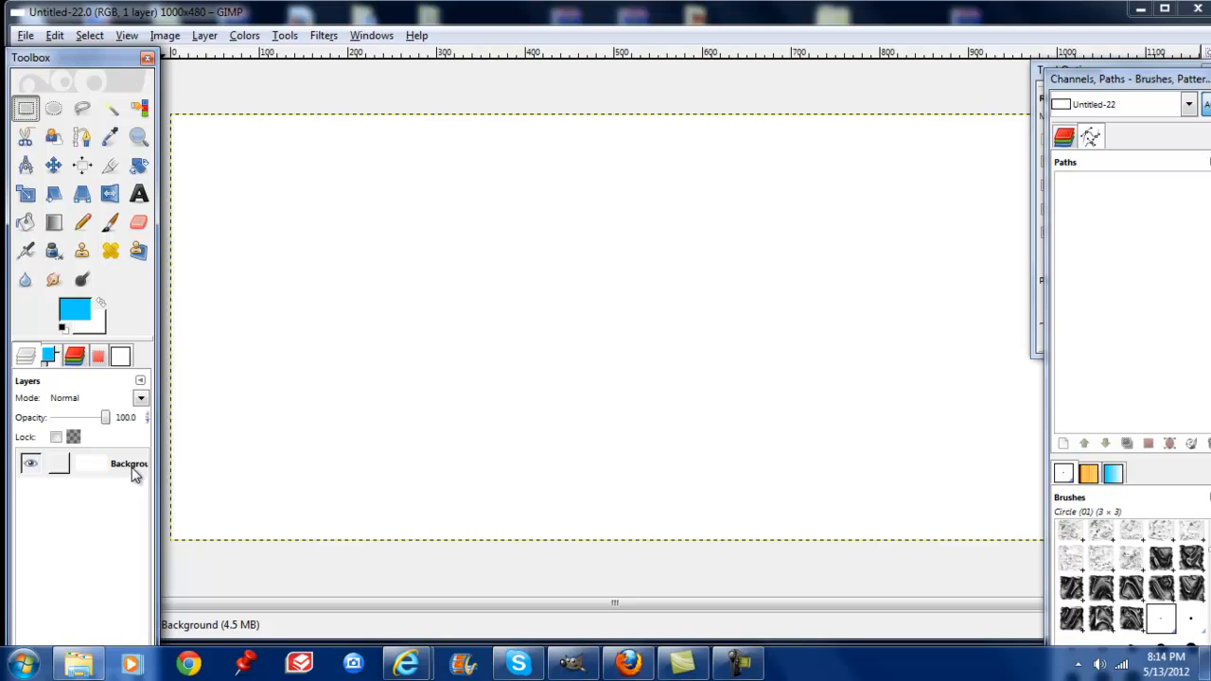
Add a transparent 1000 × 480 px layer named "design" above the background
left_click(204, 35)
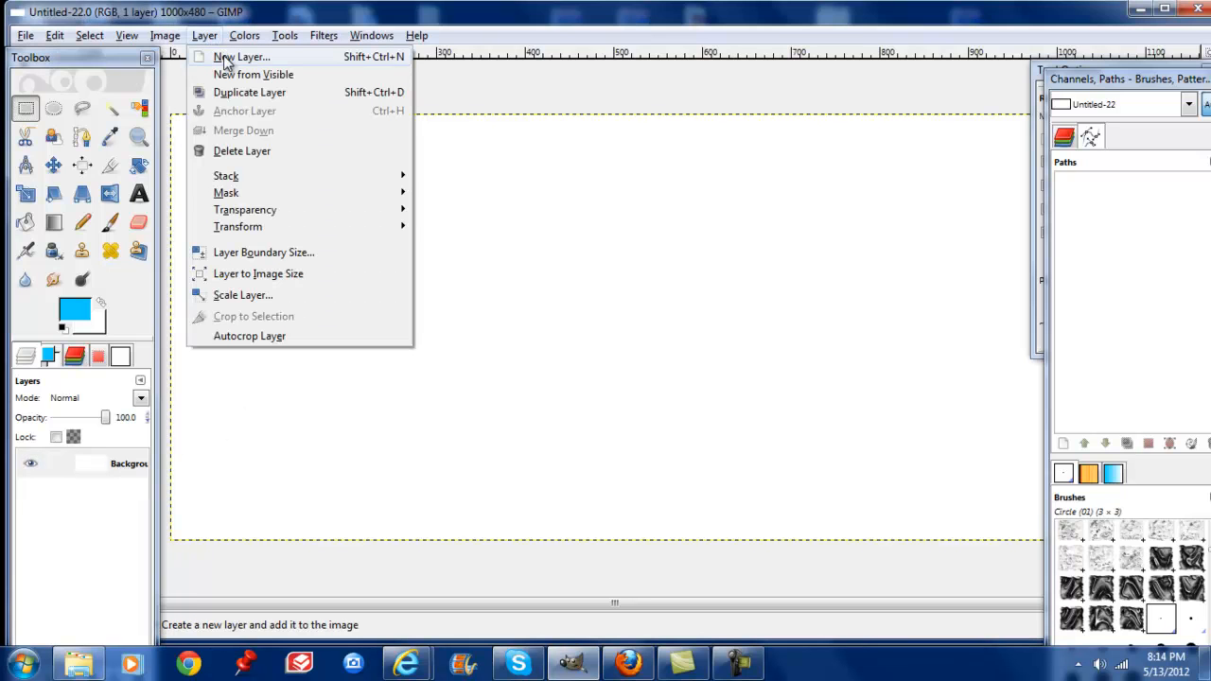
left_click(229, 58)
type("design")
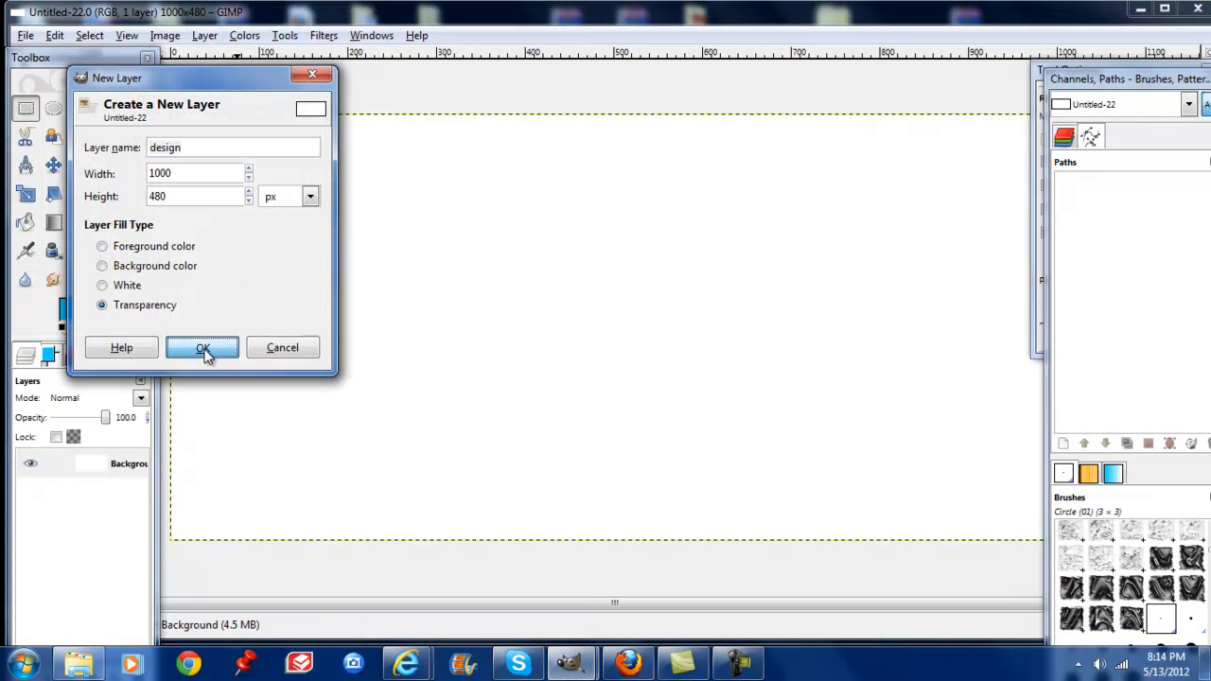
left_click(202, 346)
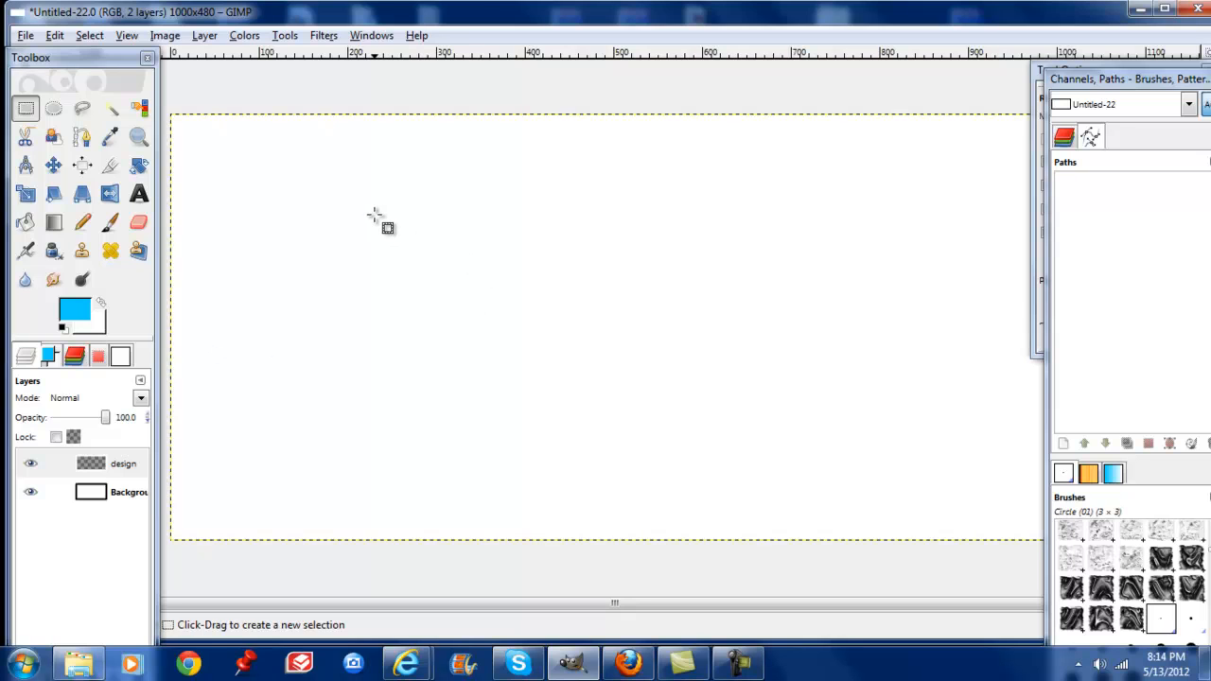
Select a rectangle about 520 × 320 px in the middle of the canvas and bucket-fill it with the light blue foreground color
left_click_drag(374, 215, 830, 494)
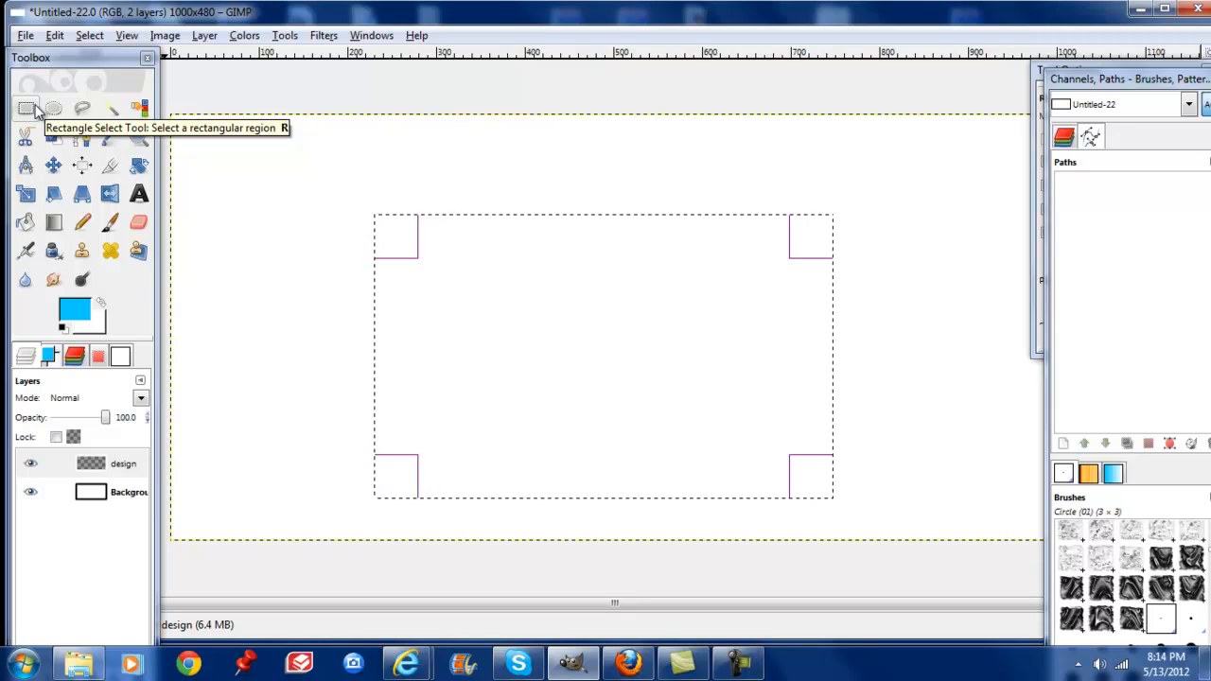
left_click(25, 224)
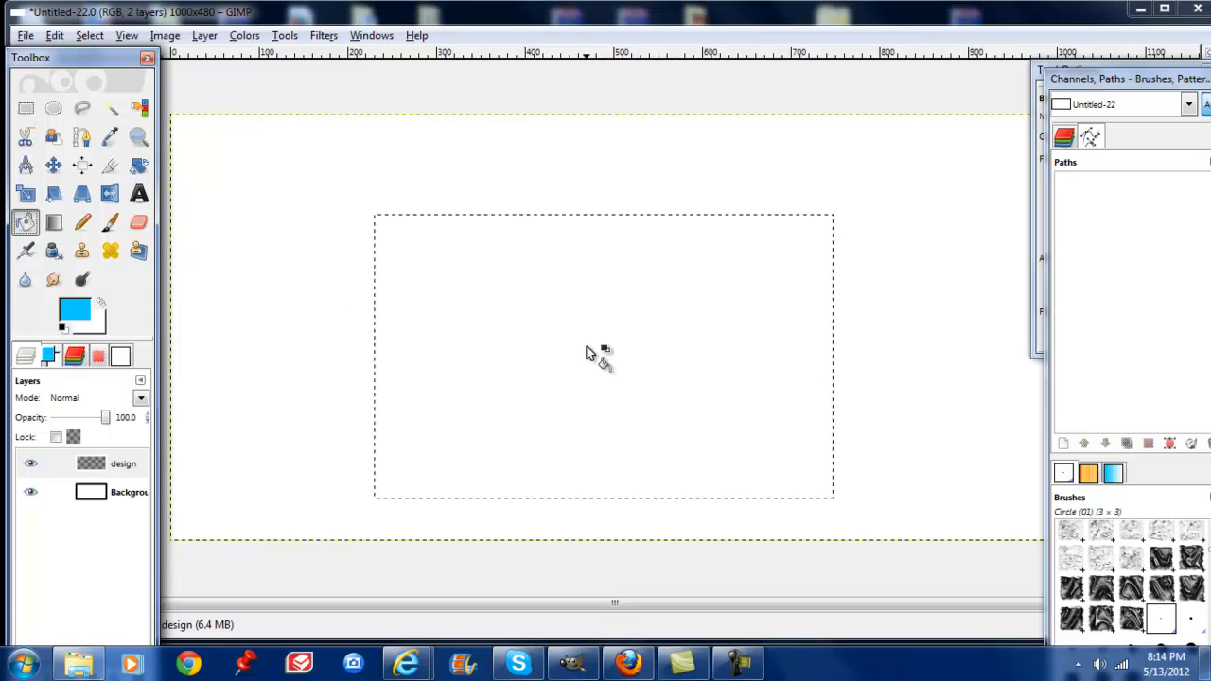
left_click(71, 312)
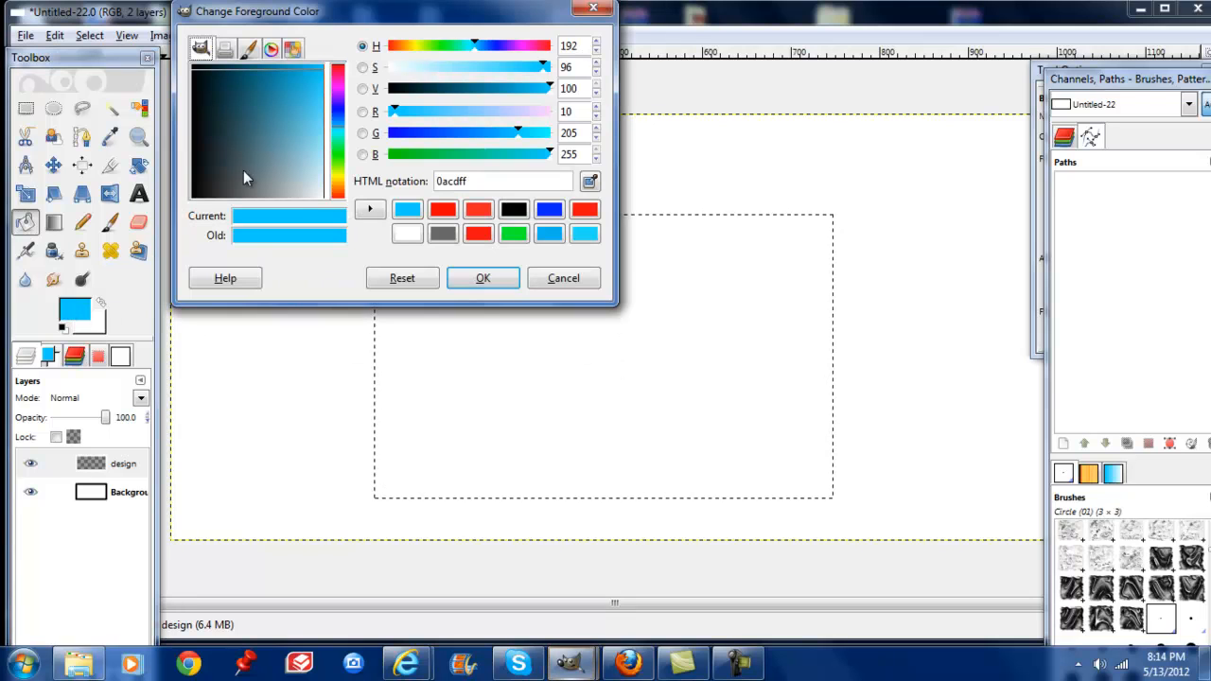
left_click(482, 278)
left_click(574, 308)
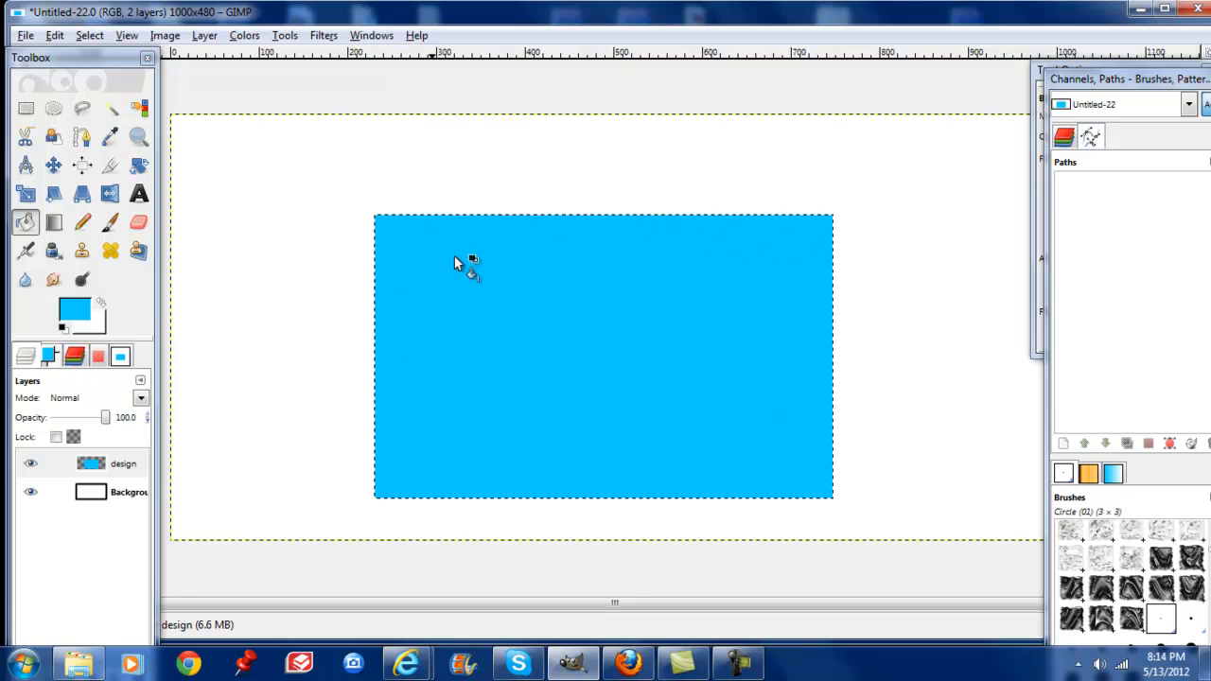
Remove the selection around the blue rectangle
left_click_drag(95, 58, 99, 71)
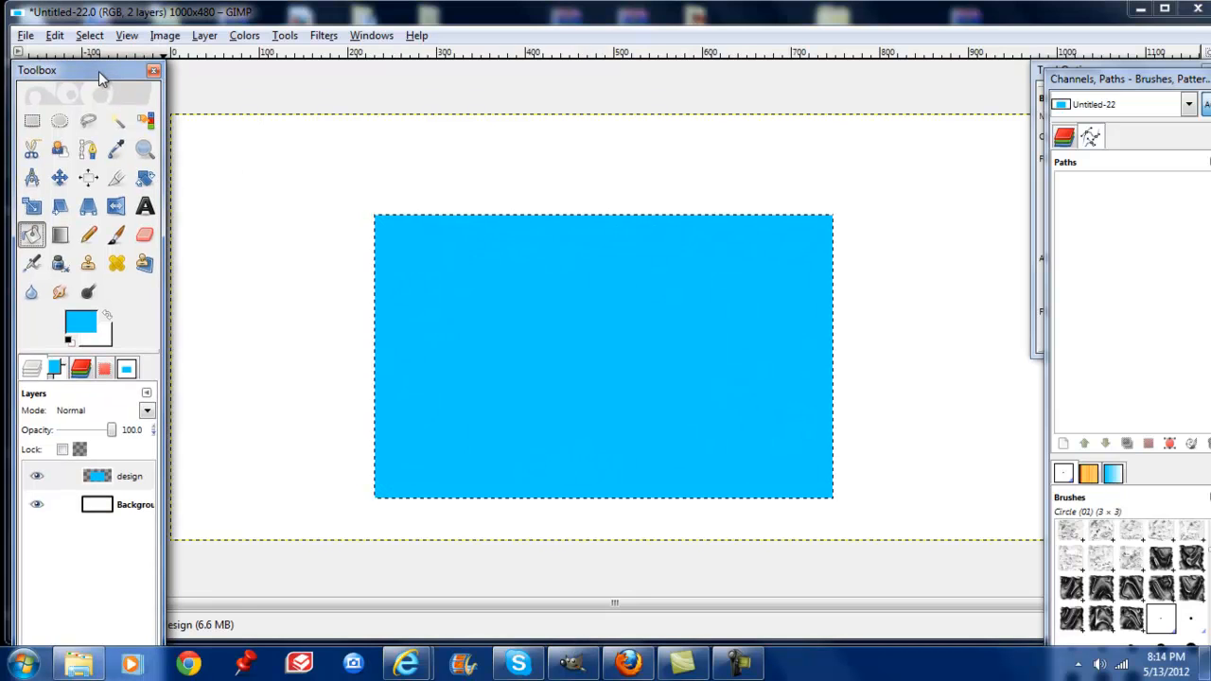
left_click(90, 35)
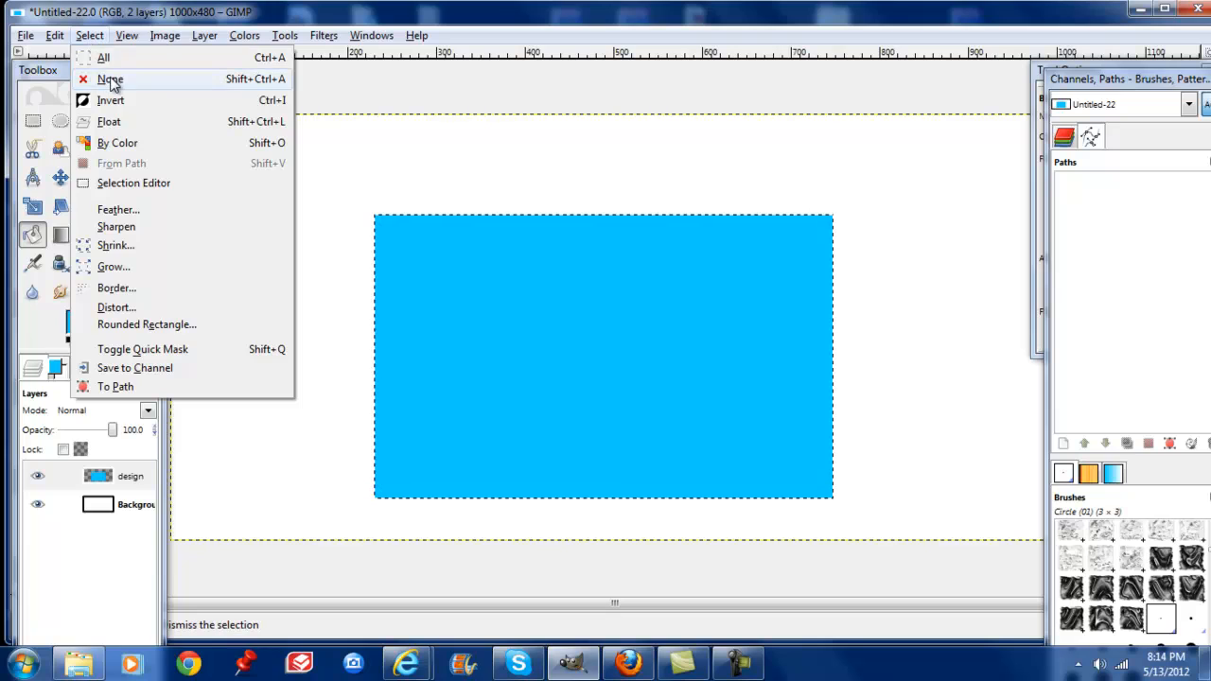
left_click(108, 79)
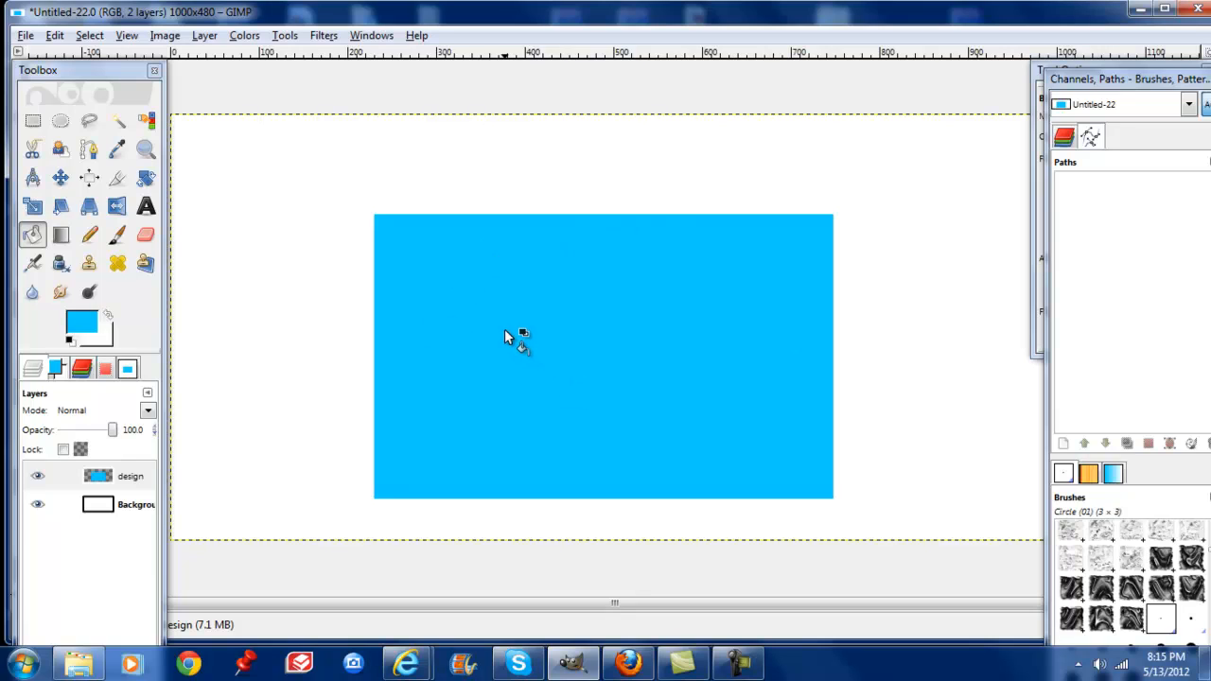
Reposition the design layer with the Move tool, ending slightly right of and above its original place
left_click(59, 180)
mouse_move(559, 325)
left_mouse_down()
mouse_move(566, 237)
mouse_move(554, 463)
mouse_move(534, 576)
mouse_move(757, 541)
mouse_move(894, 537)
mouse_move(909, 236)
mouse_move(883, 154)
mouse_move(211, 114)
mouse_move(459, 217)
mouse_move(540, 351)
mouse_move(536, 303)
mouse_move(536, 326)
left_mouse_up()
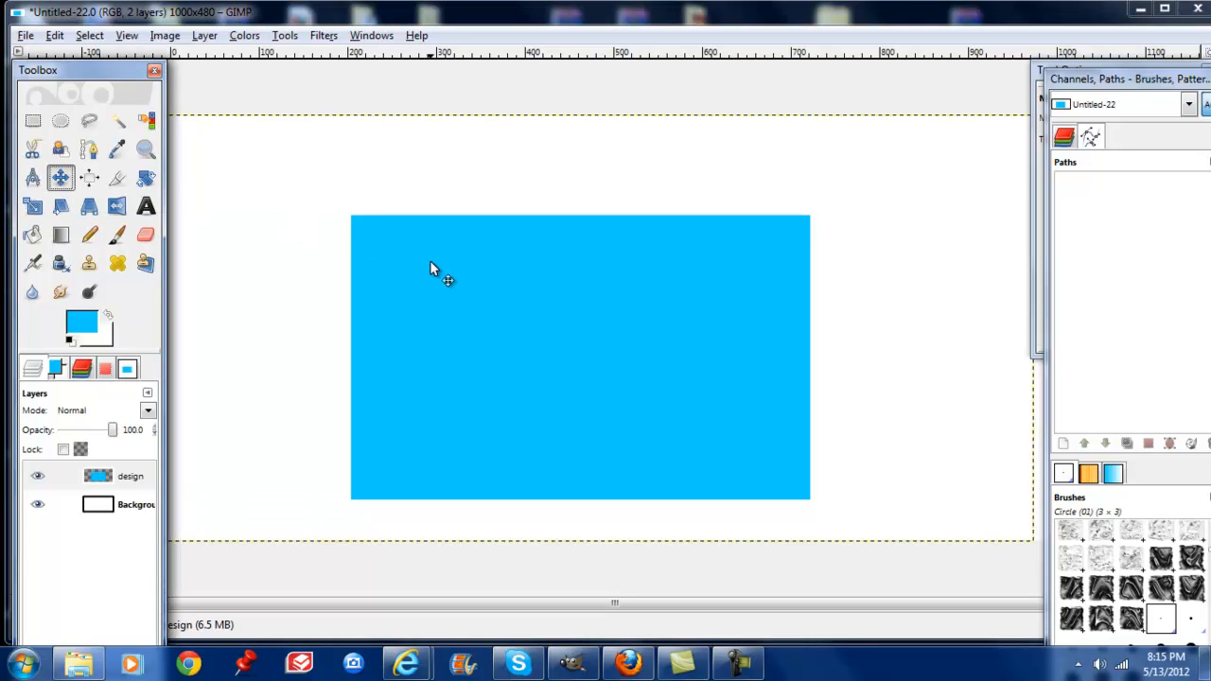
left_click_drag(431, 262, 485, 268)
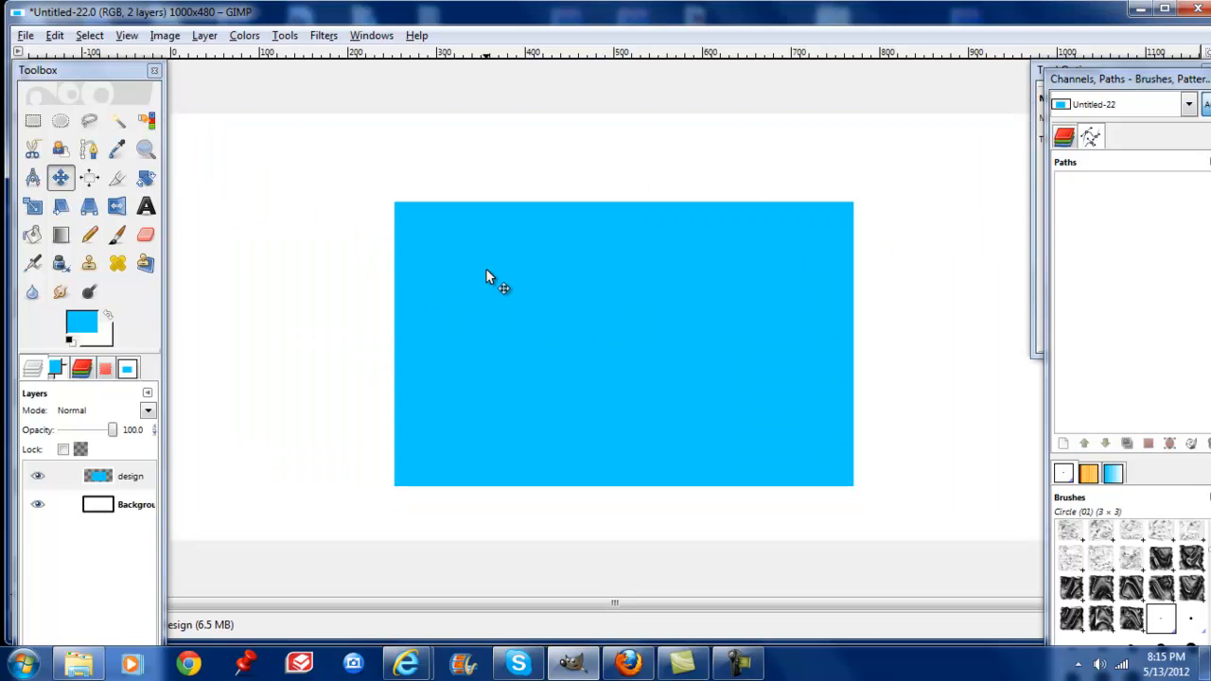
Crop the image to the blue rectangle, about 520 × 323 px, and undo the crop
left_click(119, 181)
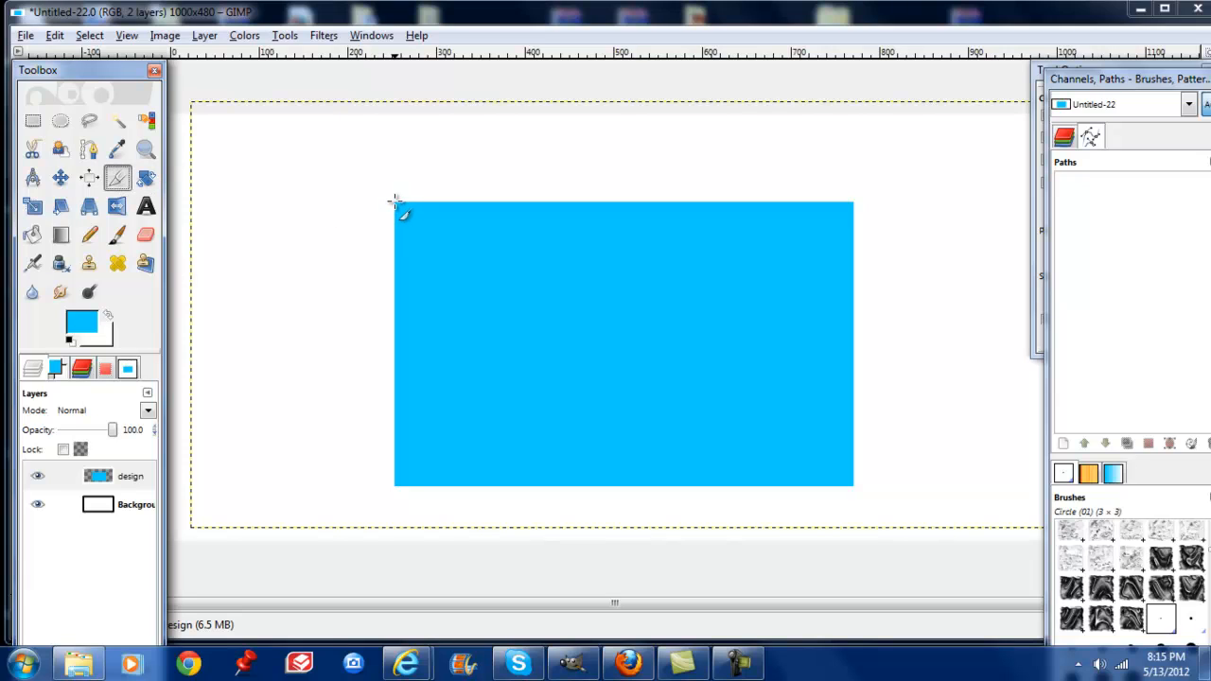
left_click_drag(395, 201, 854, 487)
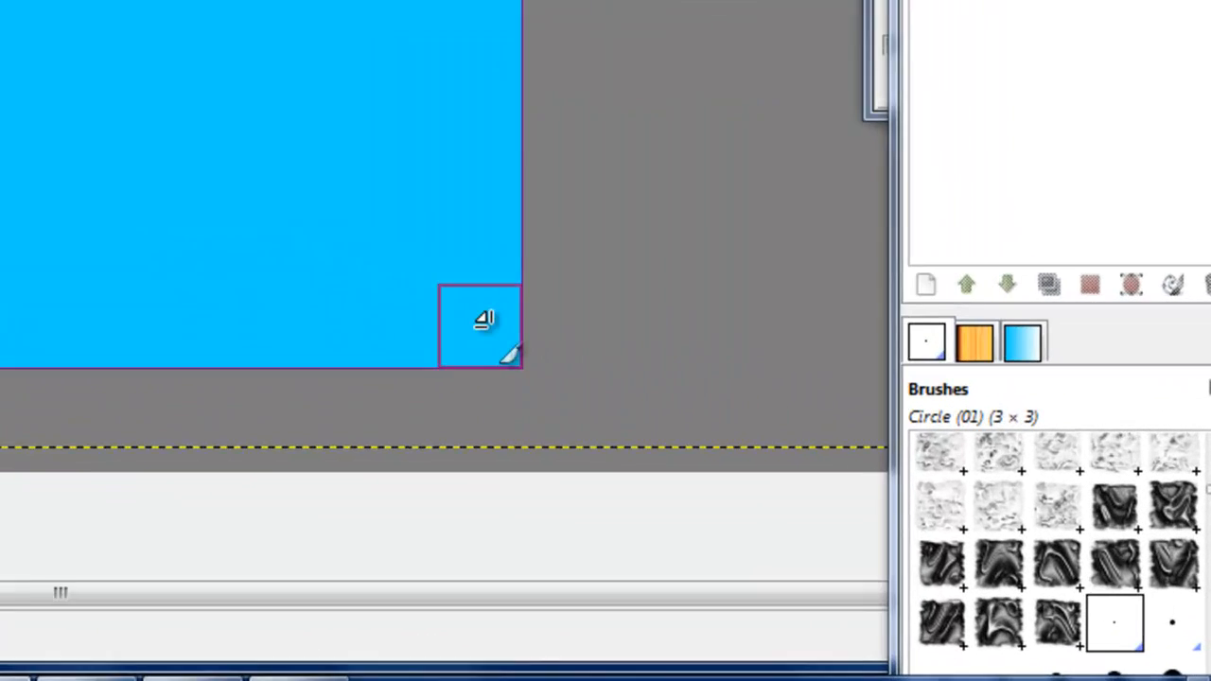
left_click(837, 465)
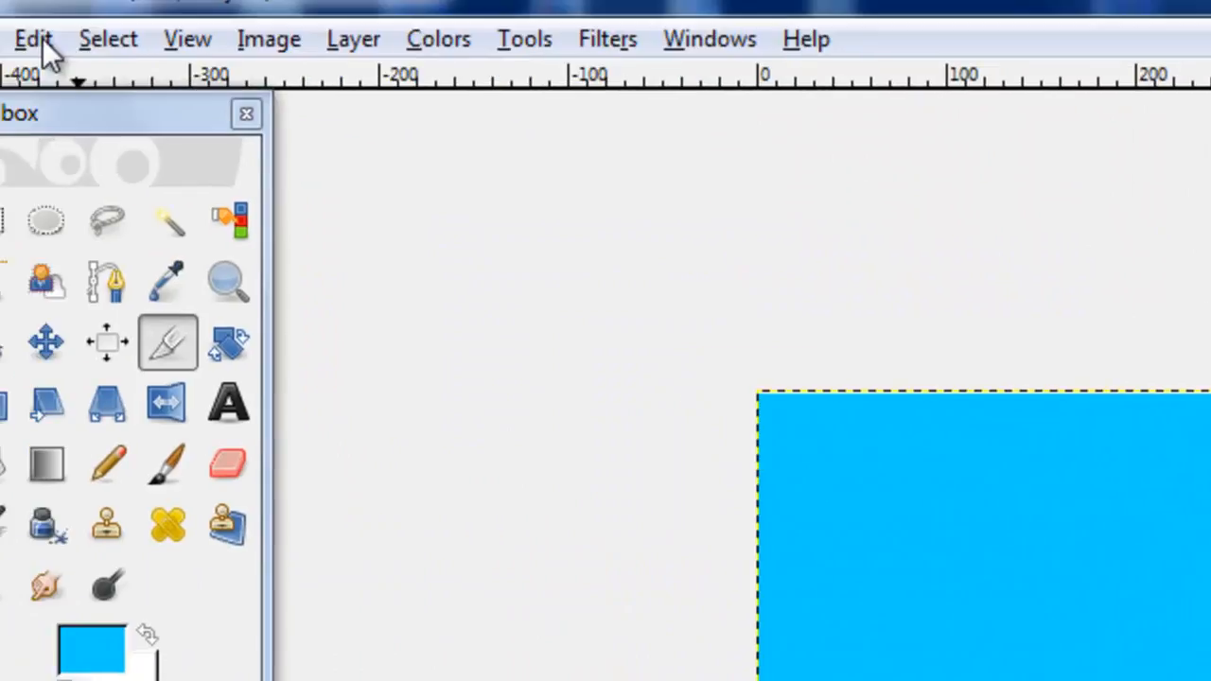
left_click(40, 38)
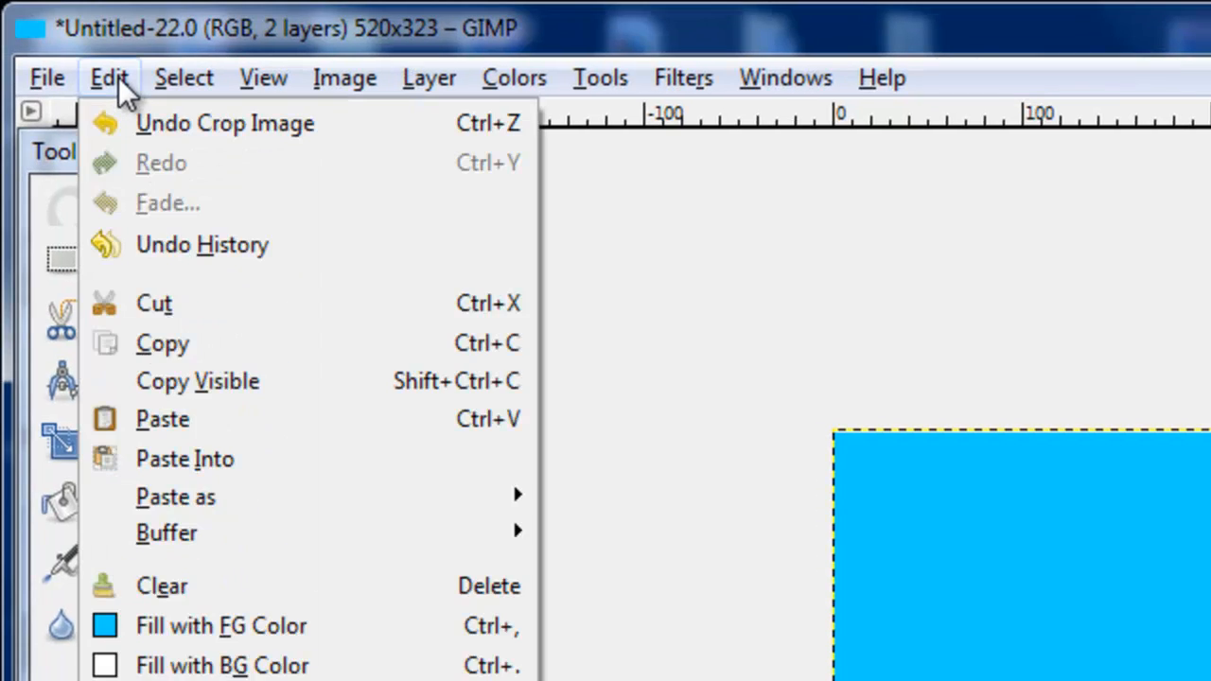
left_click(158, 125)
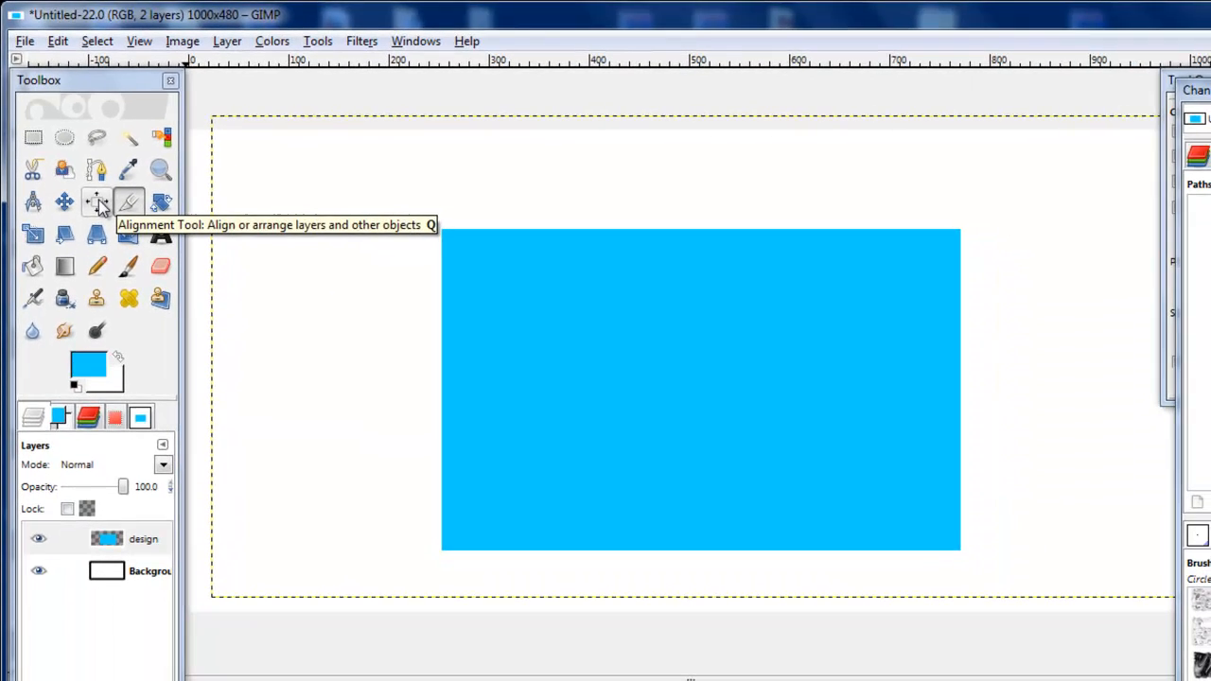
Align the design layer to the horizontal center with the Alignment tool, relative to the first item
left_click(184, 382)
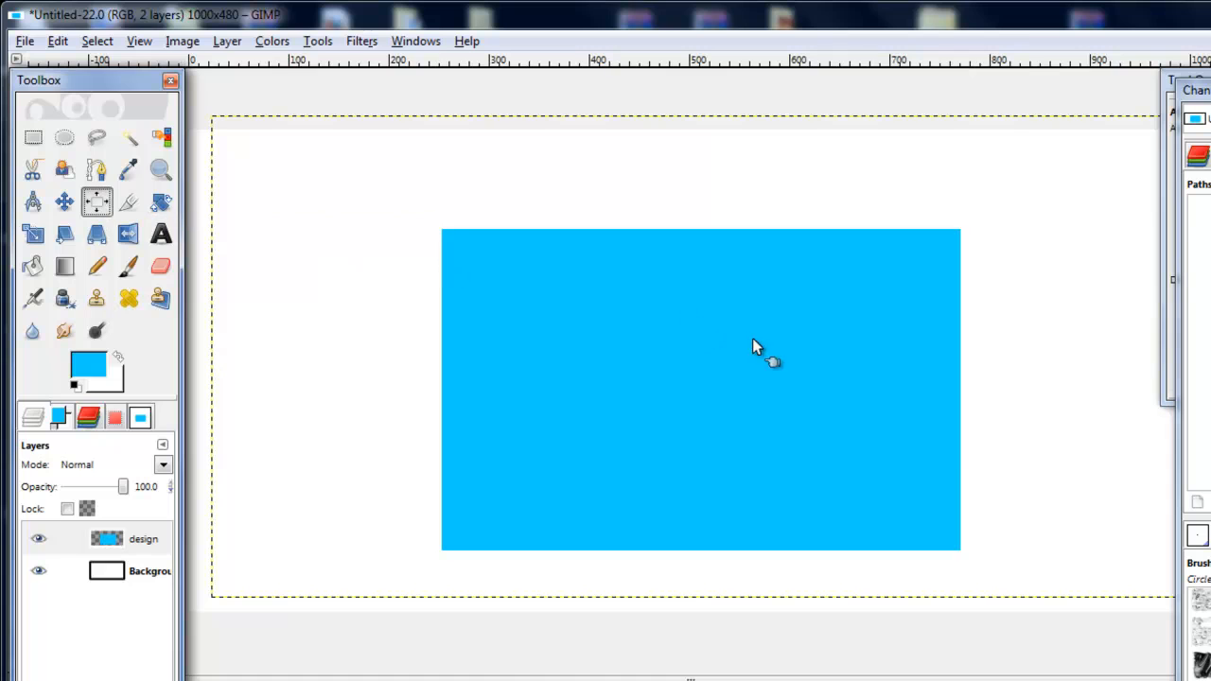
left_click(707, 330)
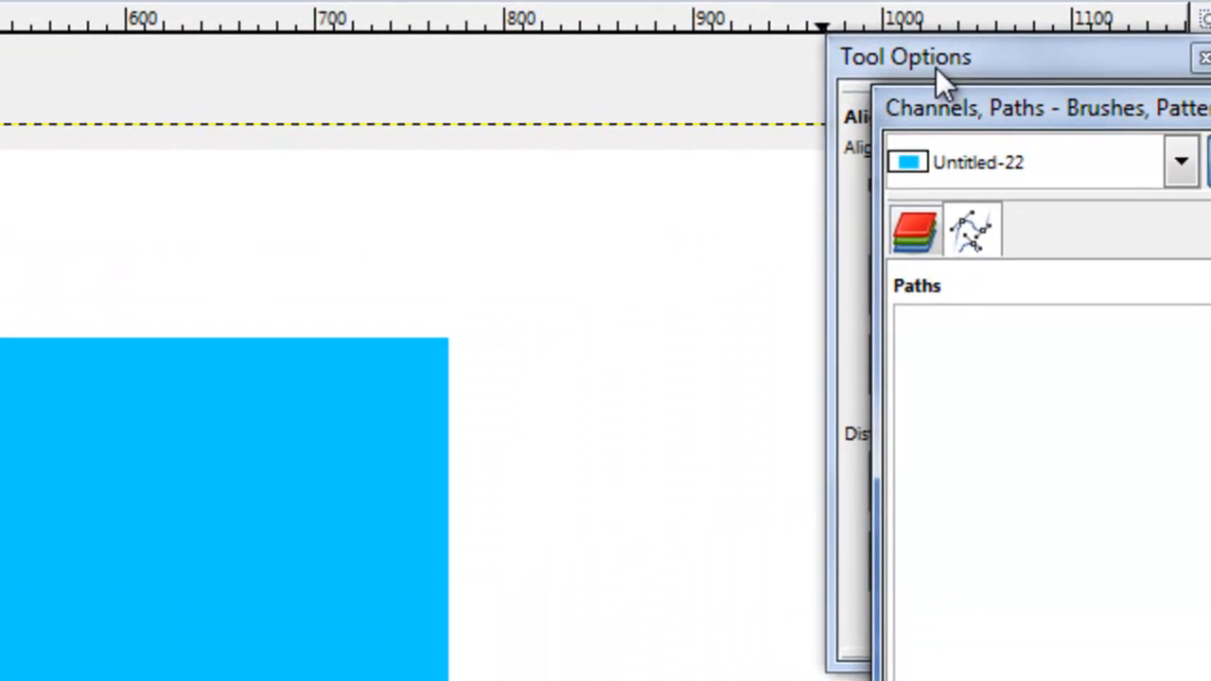
left_click(1187, 83)
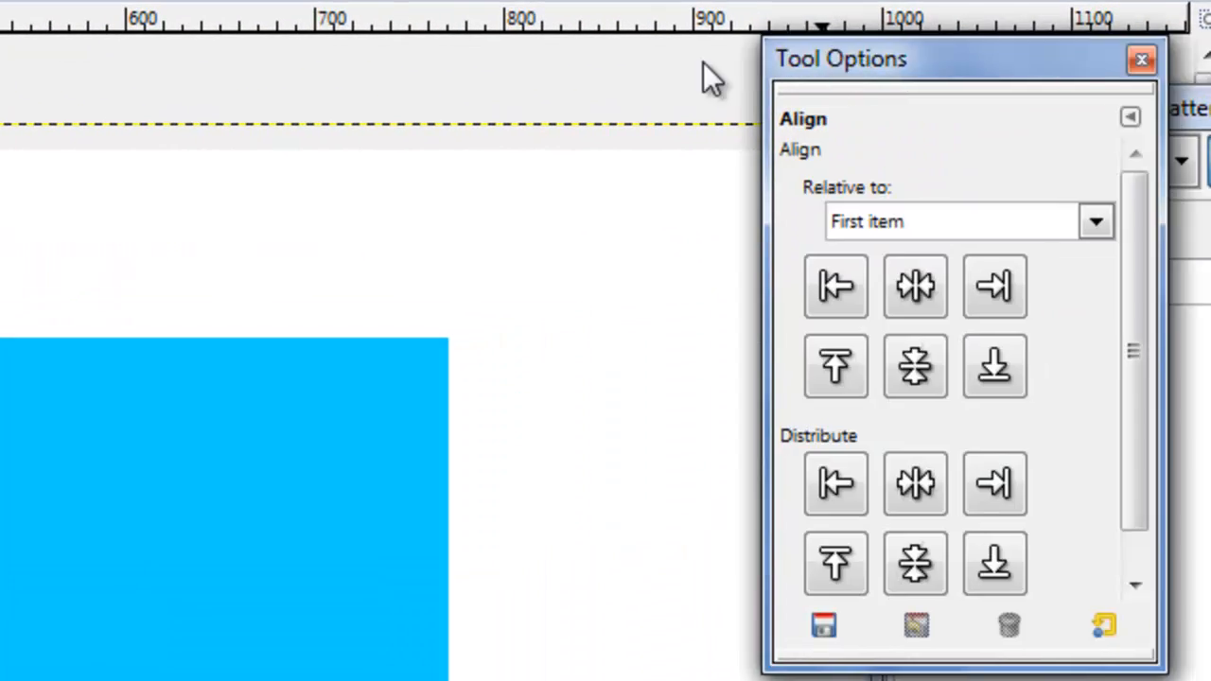
left_click_drag(847, 70, 600, 55)
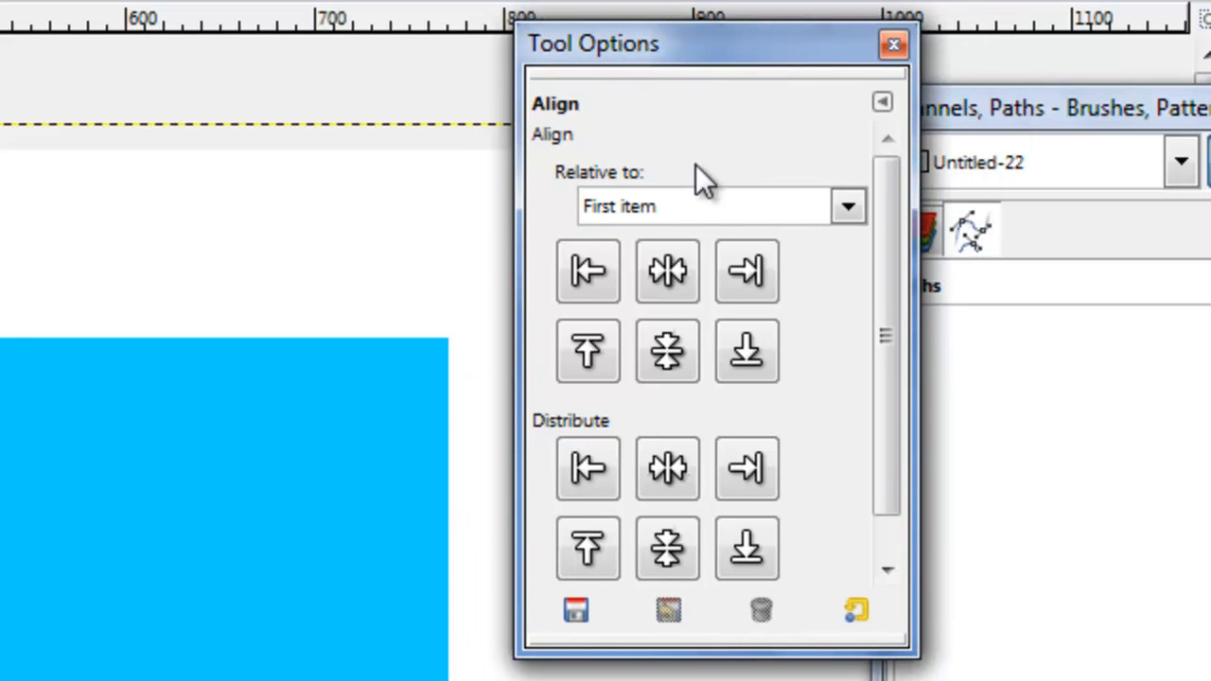
left_click(671, 267)
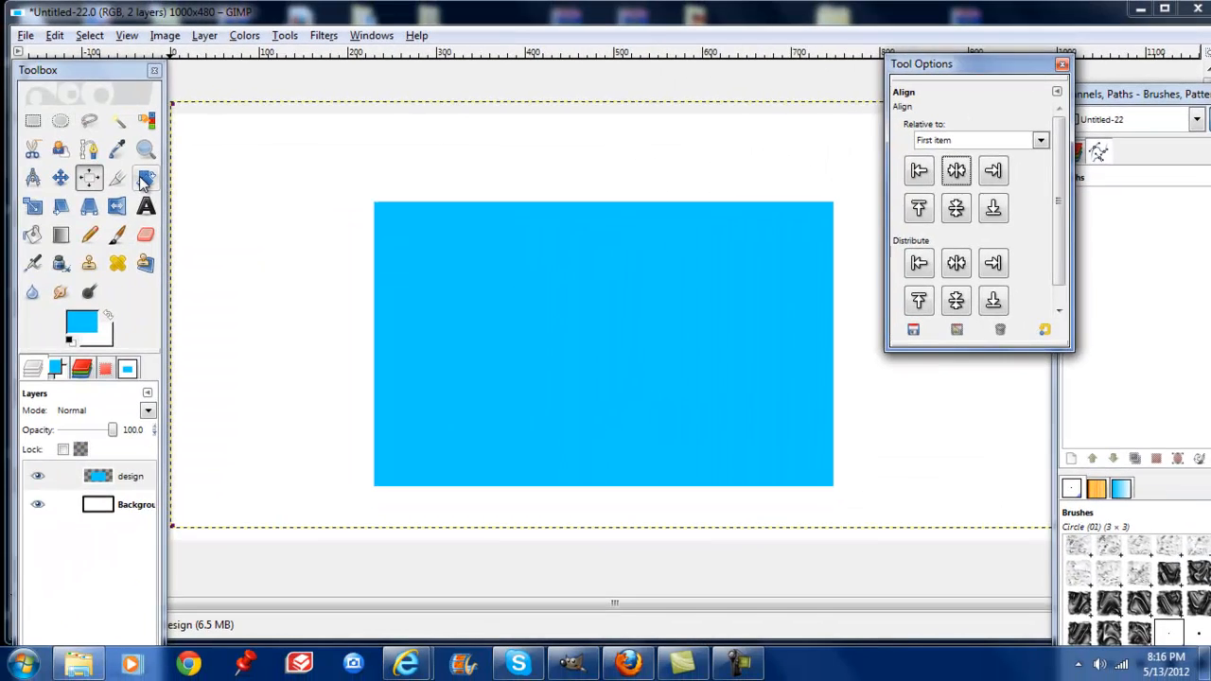
Rotate the design layer by about 90° around its center and undo the rotation
left_click(143, 179)
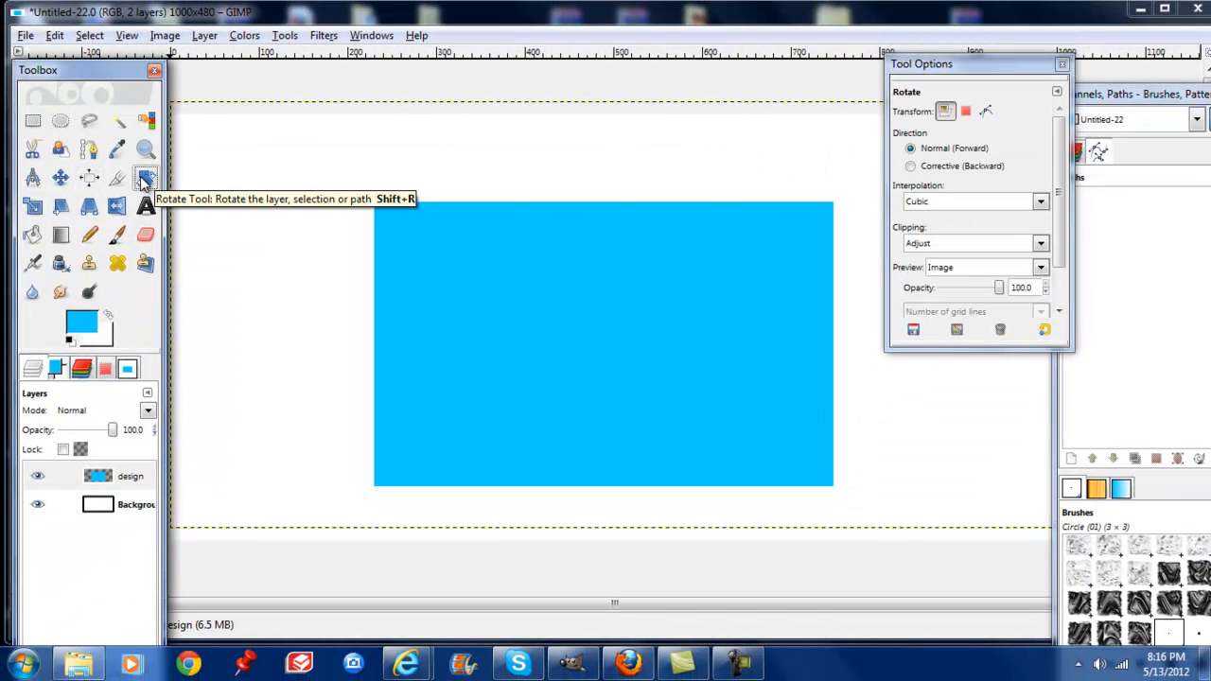
left_click(588, 282)
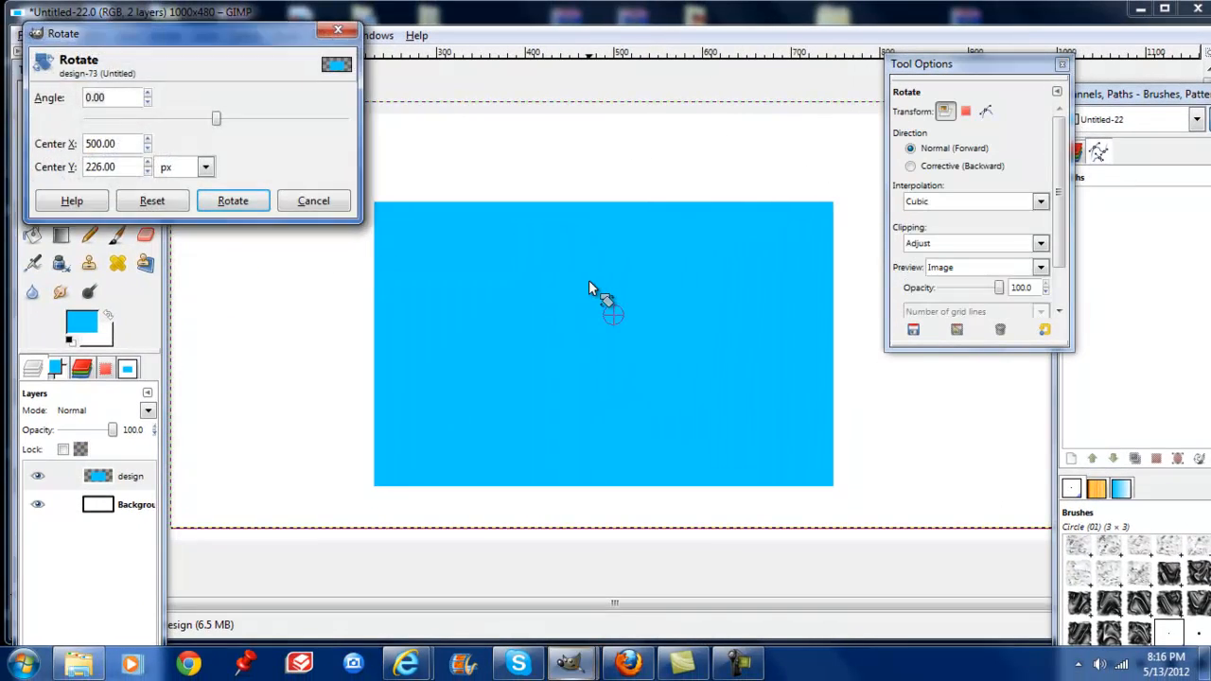
left_click_drag(772, 147, 700, 400)
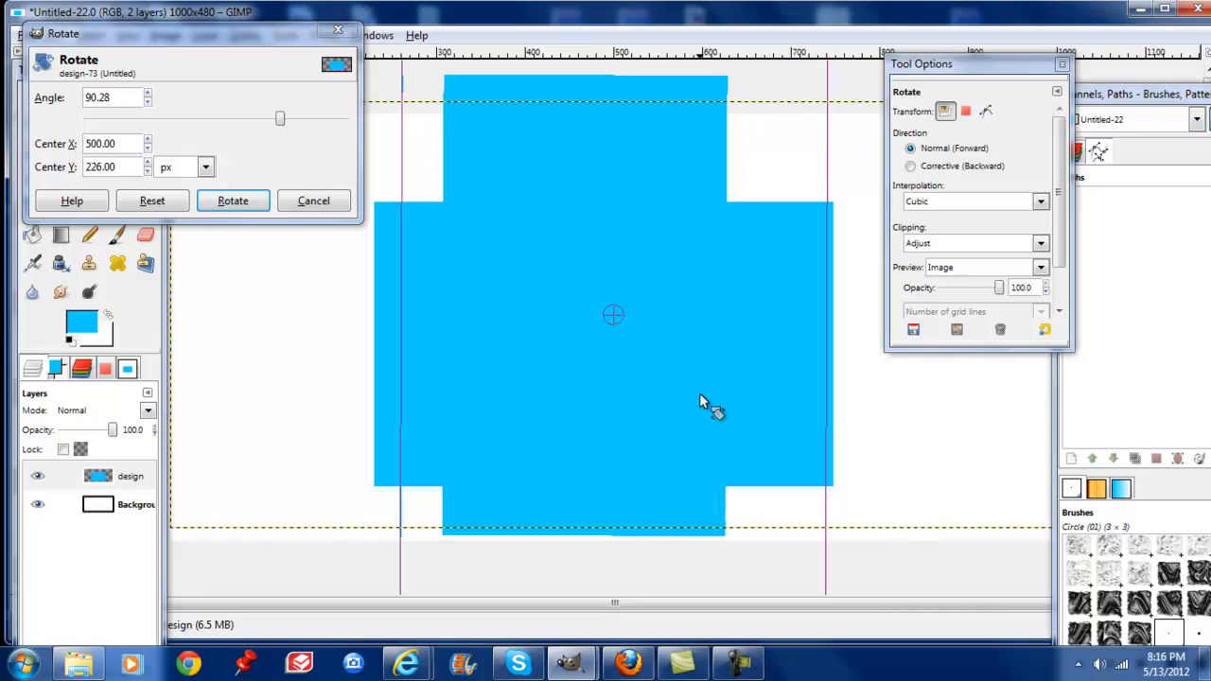
left_click(257, 207)
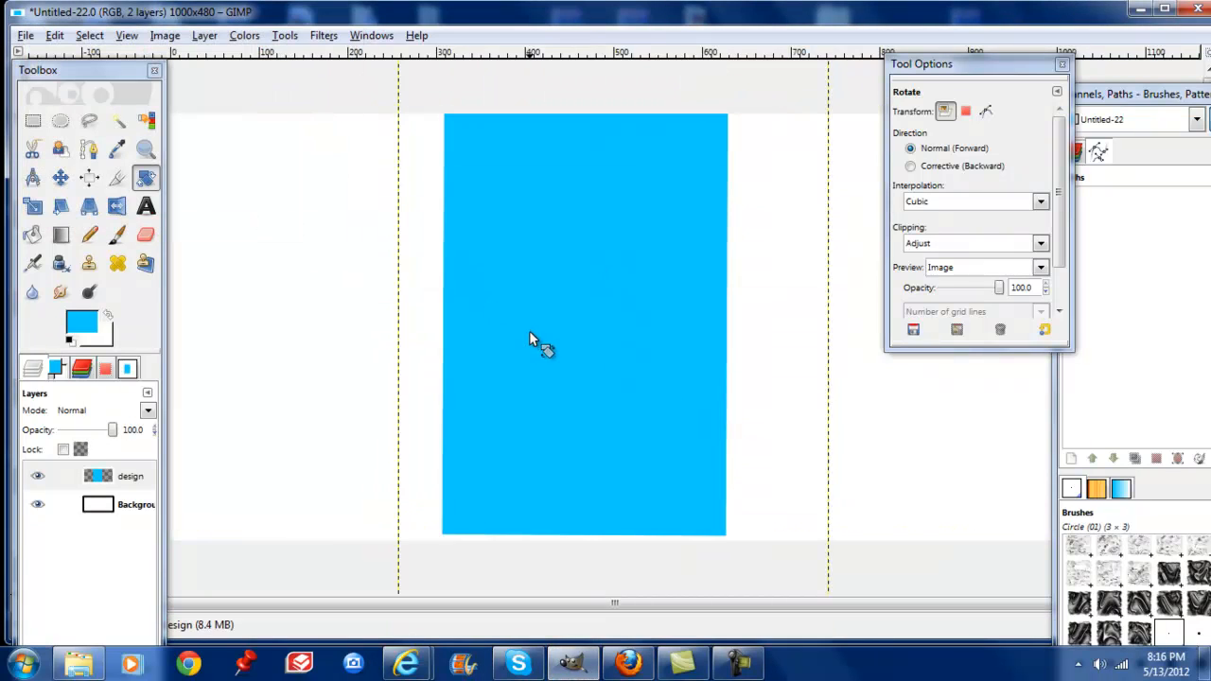
left_click(54, 35)
left_click(70, 57)
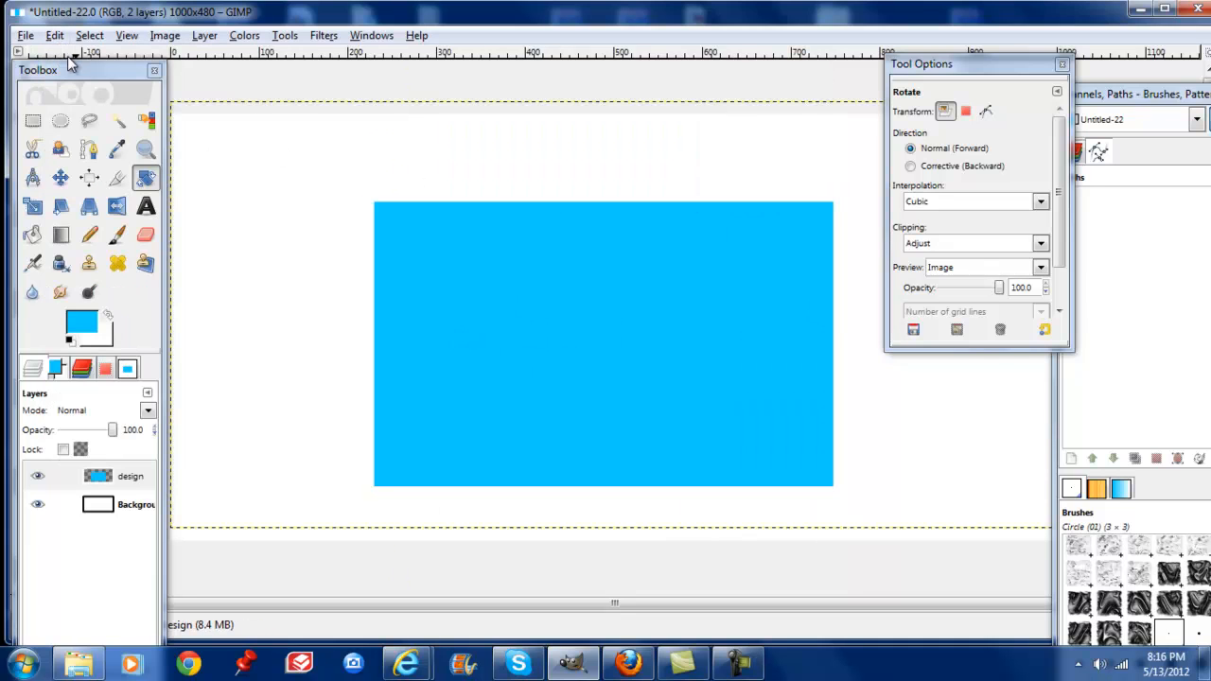
Scale the design layer freehand to about 660 × 249 px and undo the scaling
left_click(33, 209)
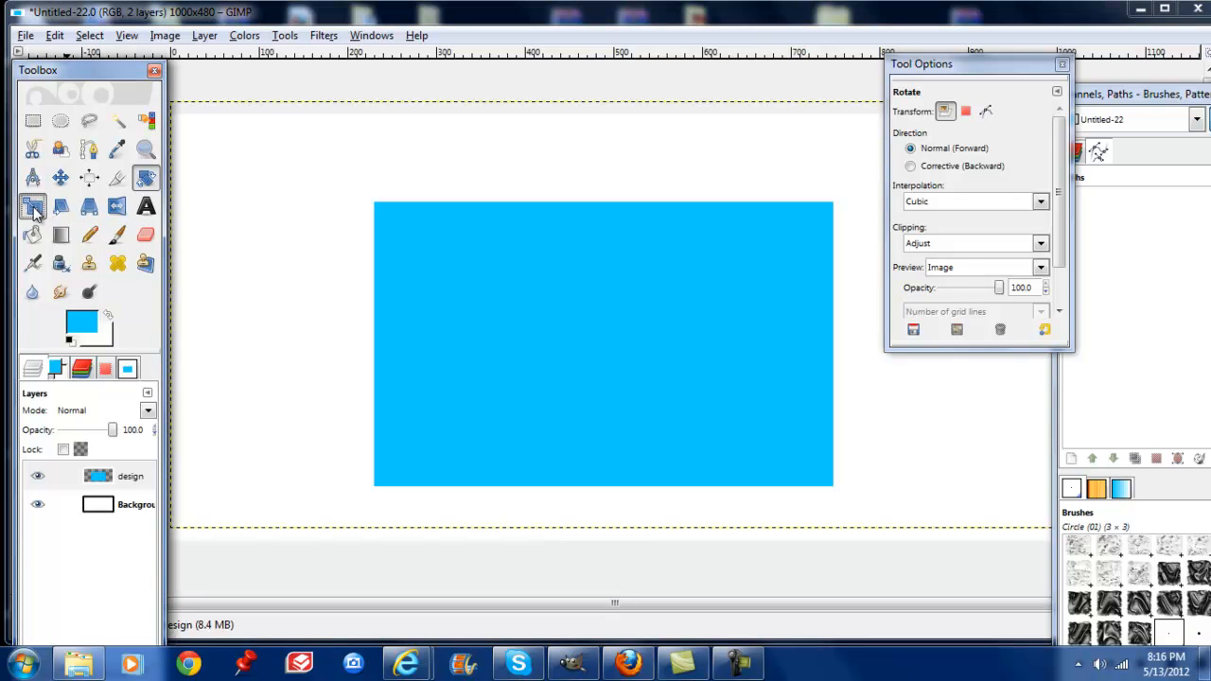
left_click(540, 337)
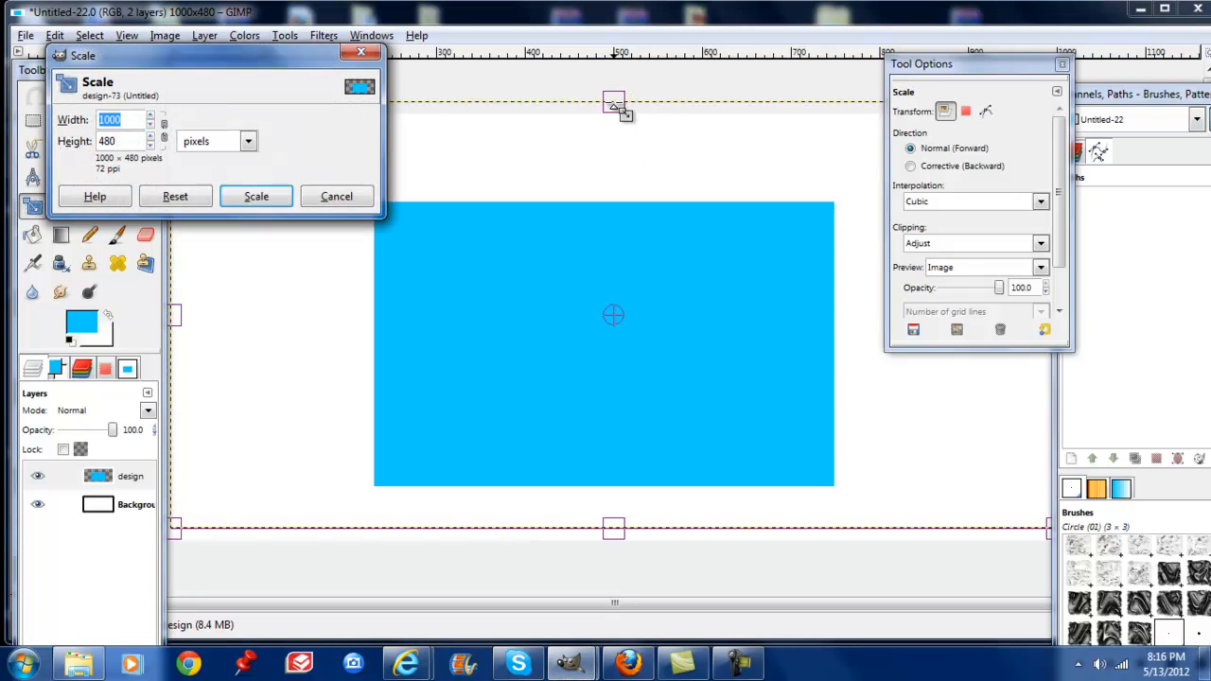
left_click_drag(619, 108, 620, 184)
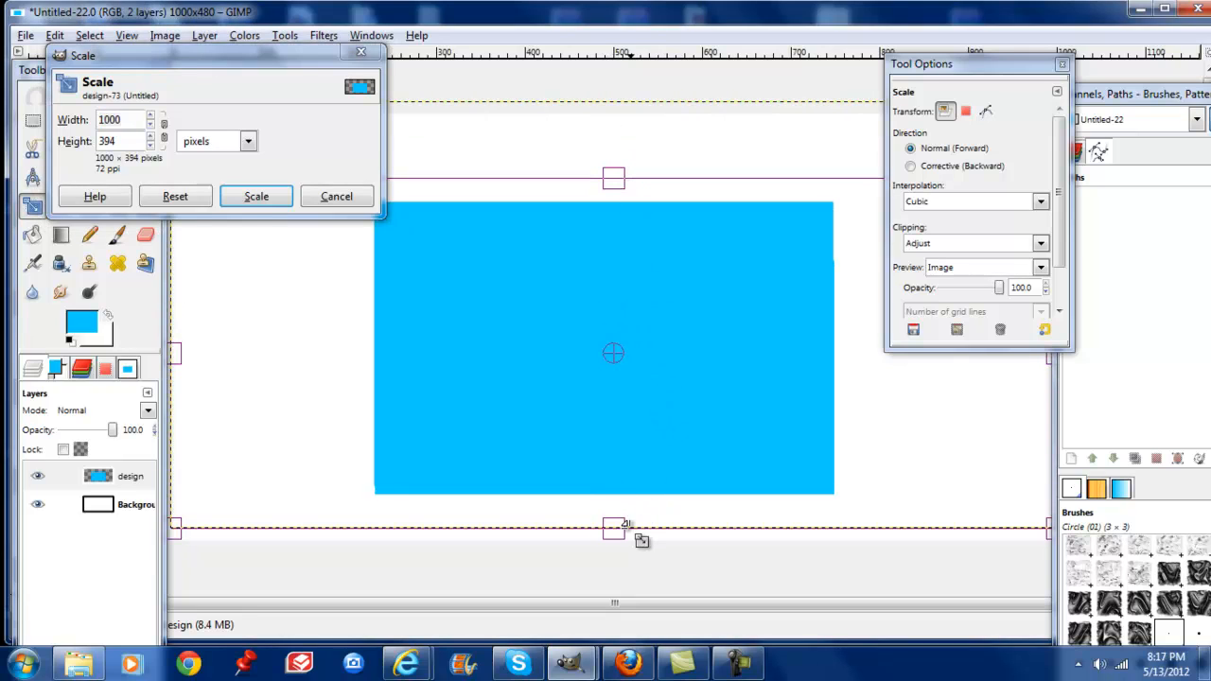
left_click_drag(620, 526, 617, 400)
left_click_drag(179, 289, 476, 313)
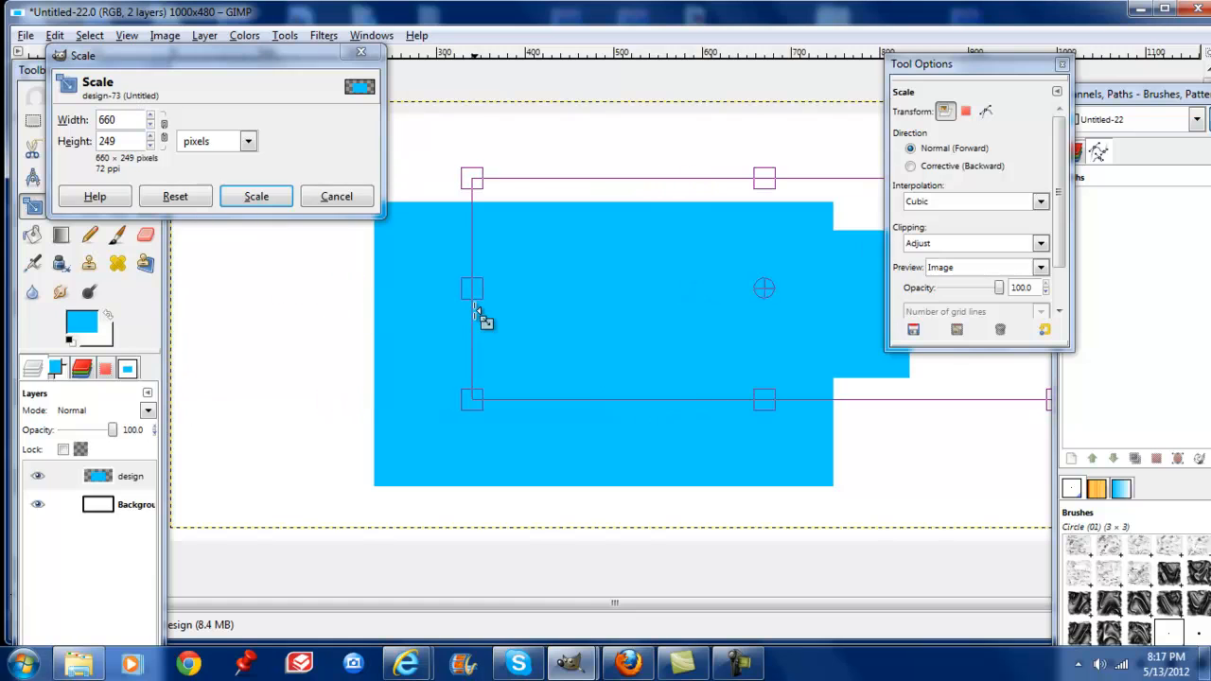
left_click(255, 200)
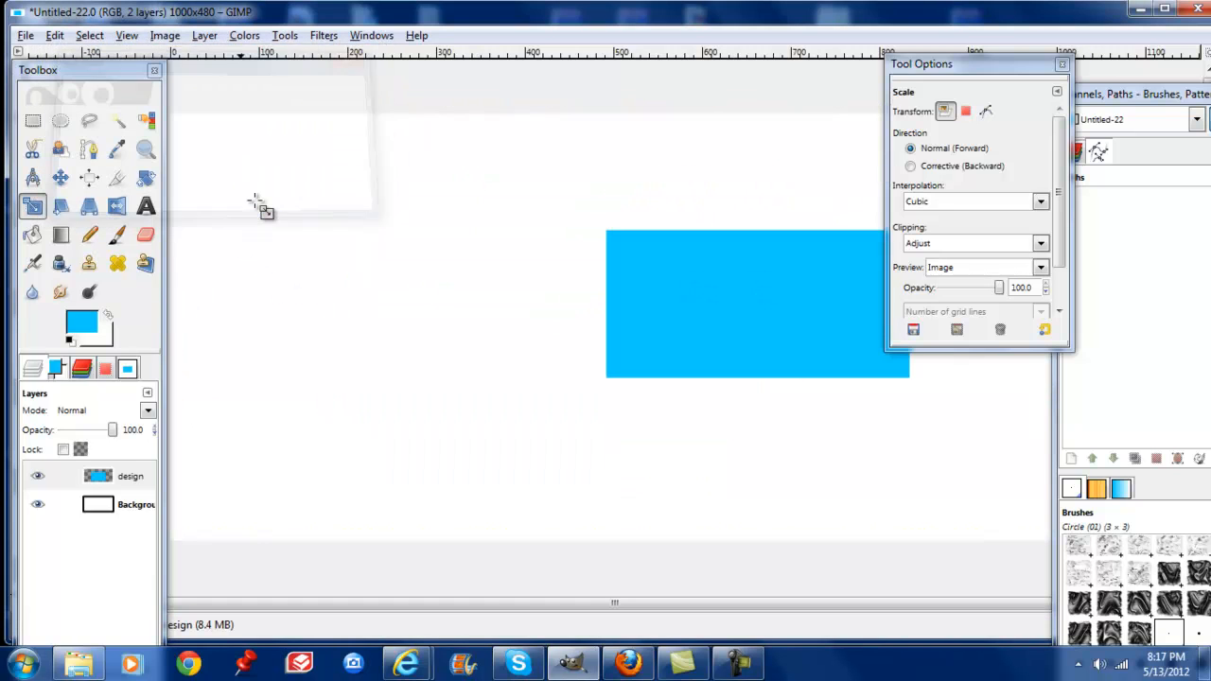
left_click(55, 36)
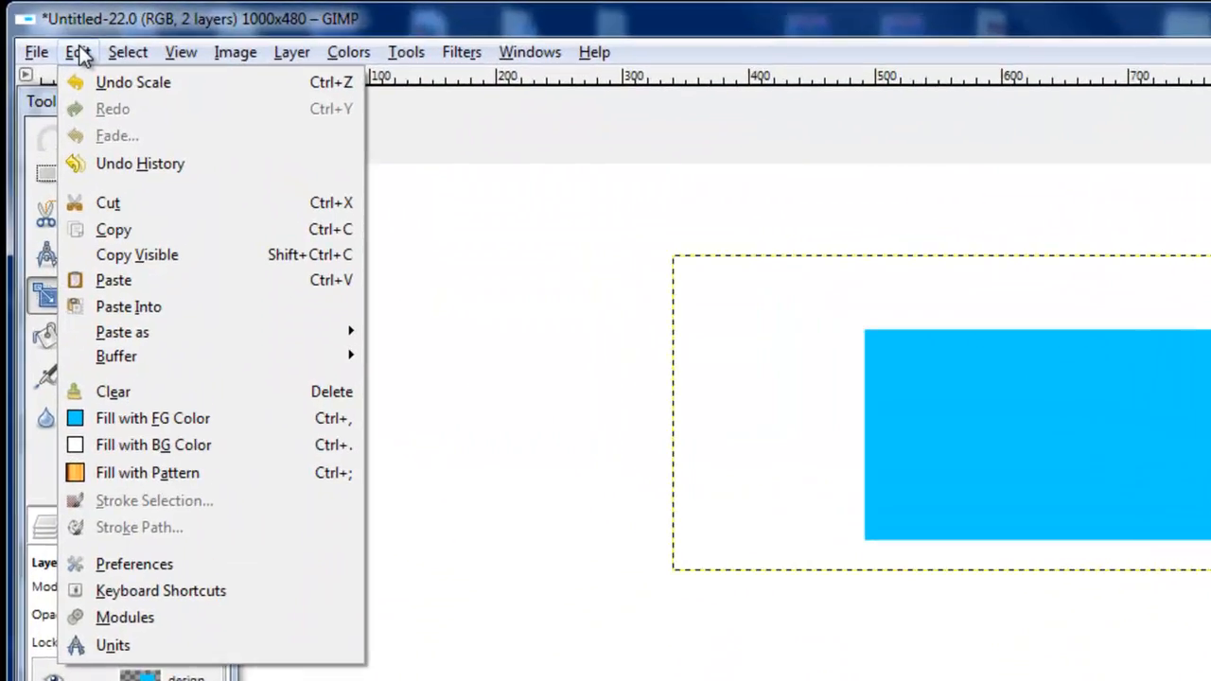
left_click(73, 57)
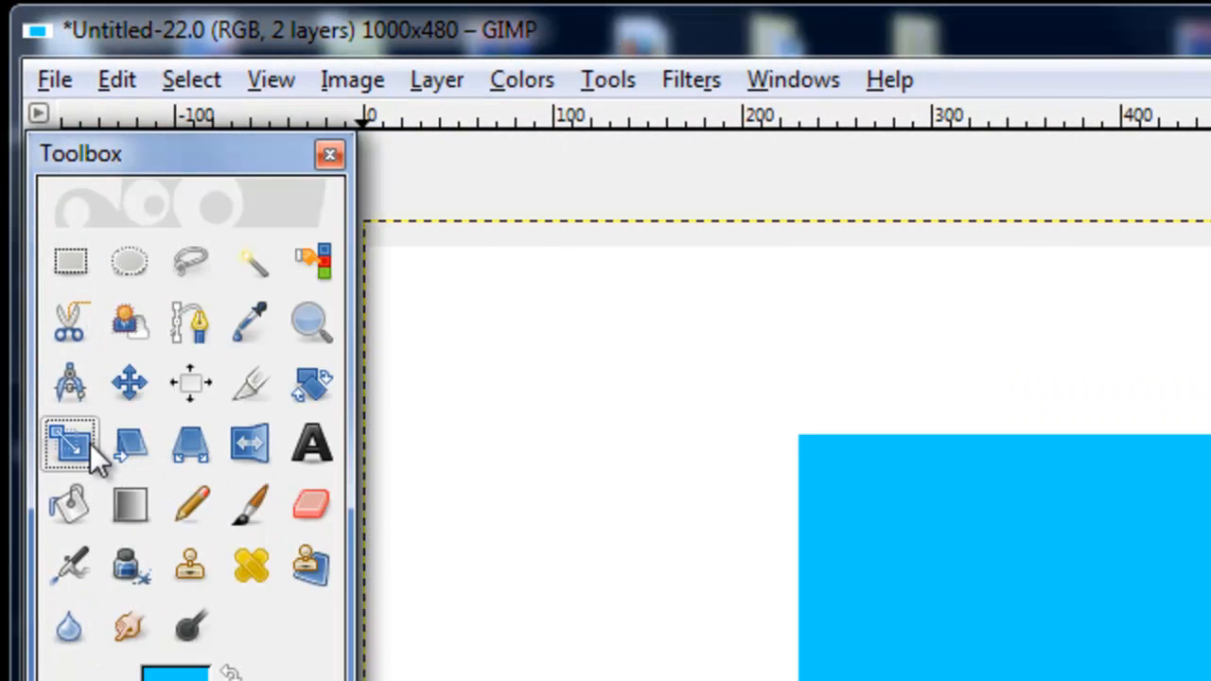
Open the Scale settings for the design layer and cancel without scaling
left_click(90, 443)
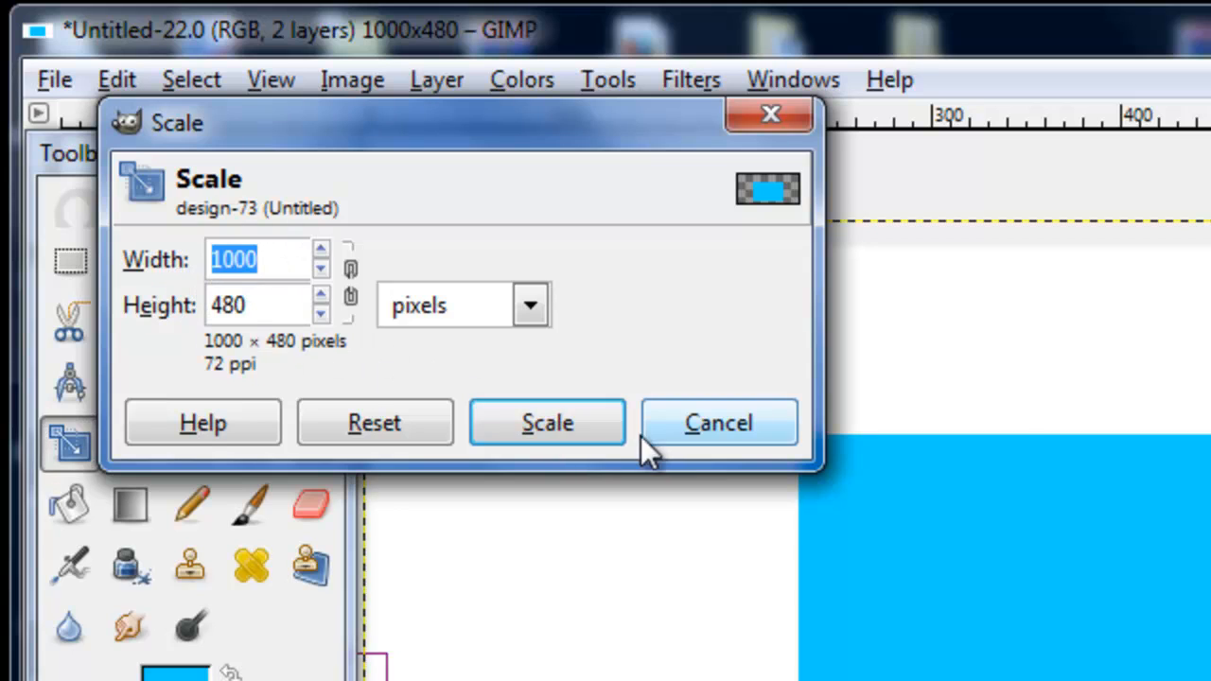
left_click(716, 437)
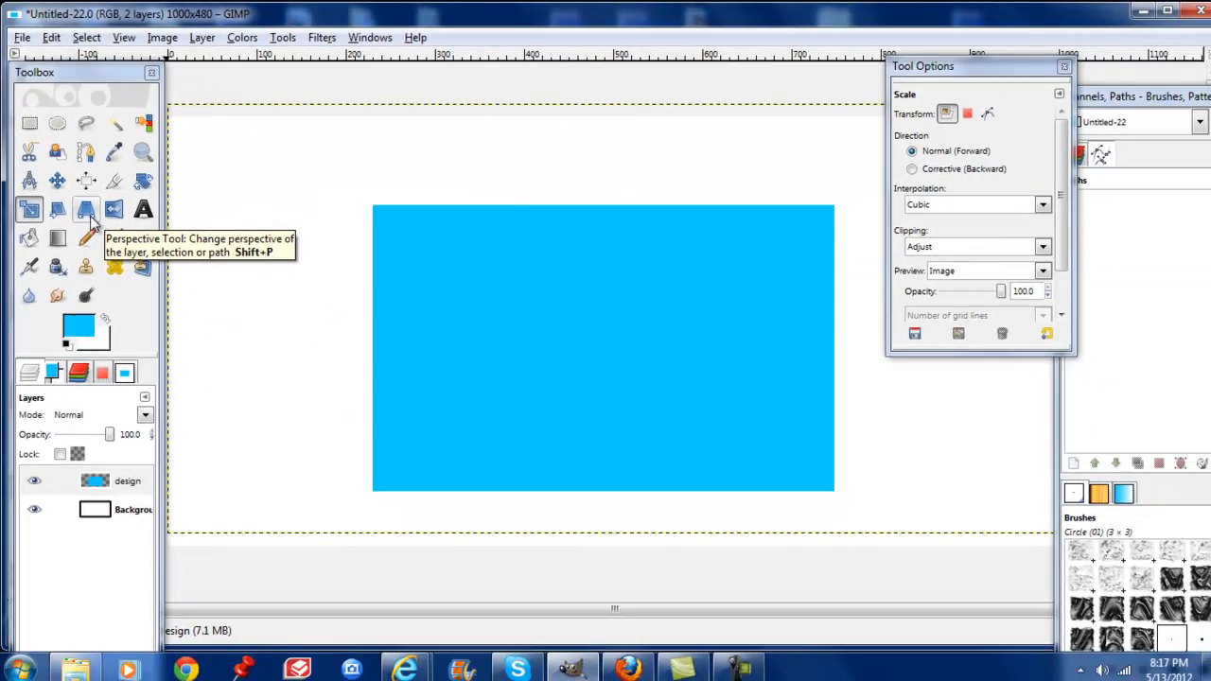
Distort the design layer freehand into a slanted shape with the Perspective tool and undo the transformation
left_click(196, 454)
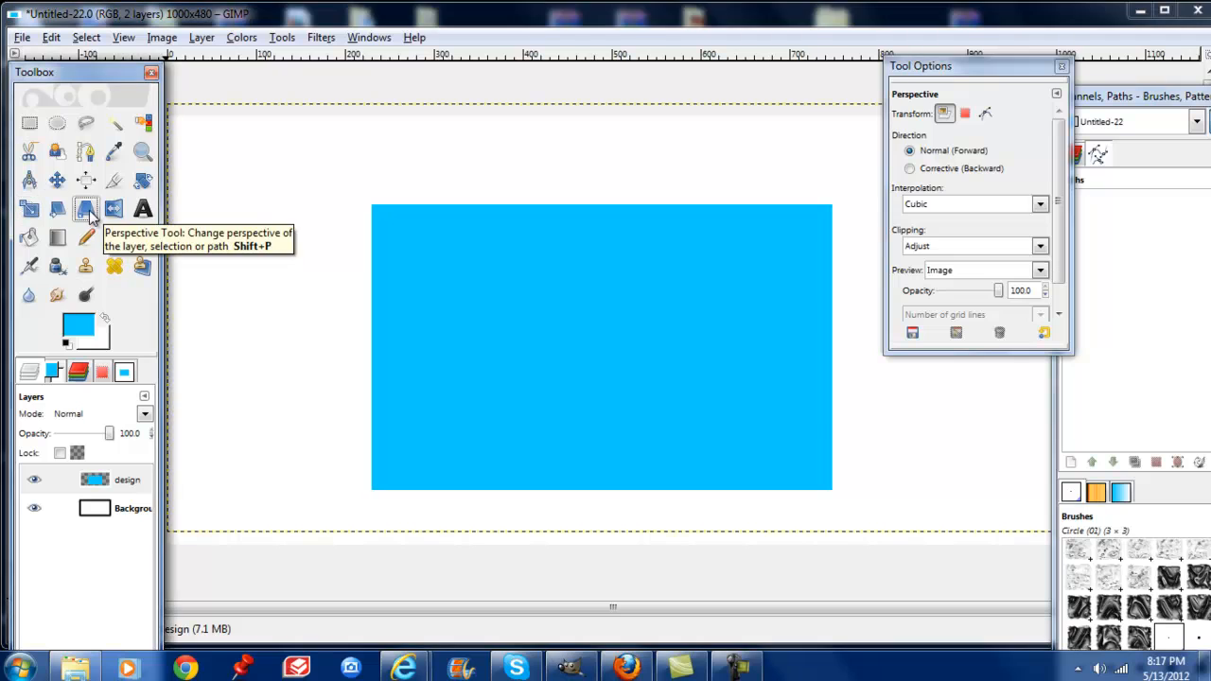
left_click(452, 278)
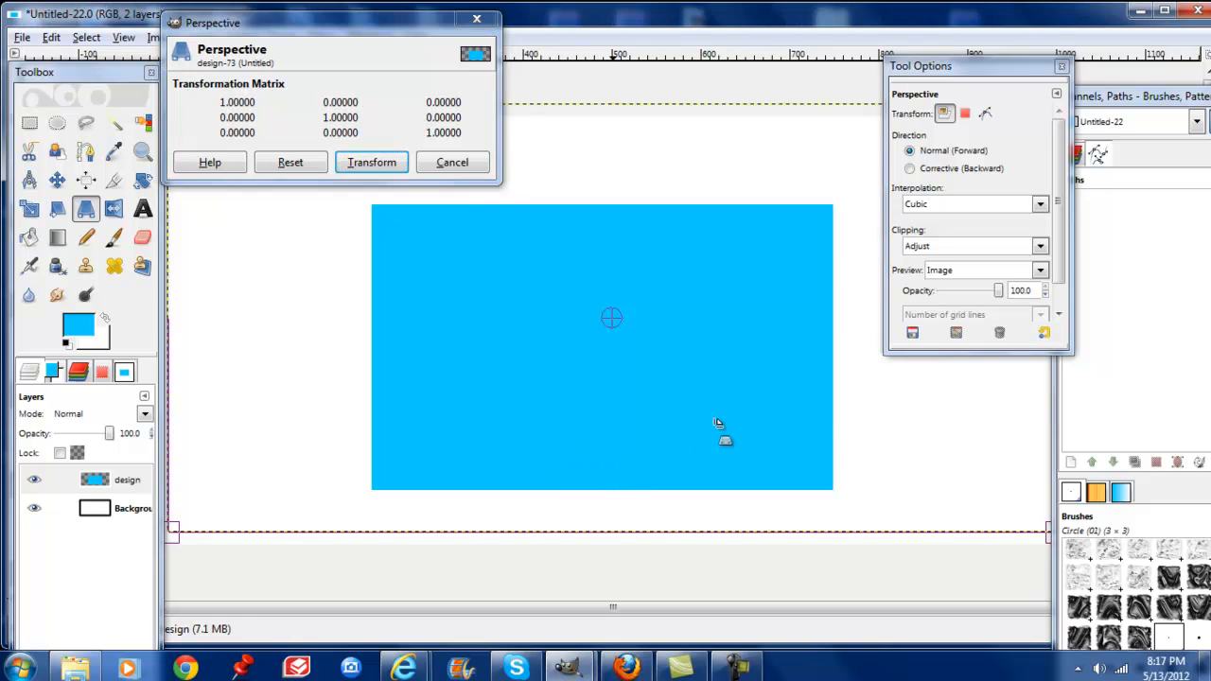
left_click_drag(717, 423, 806, 266)
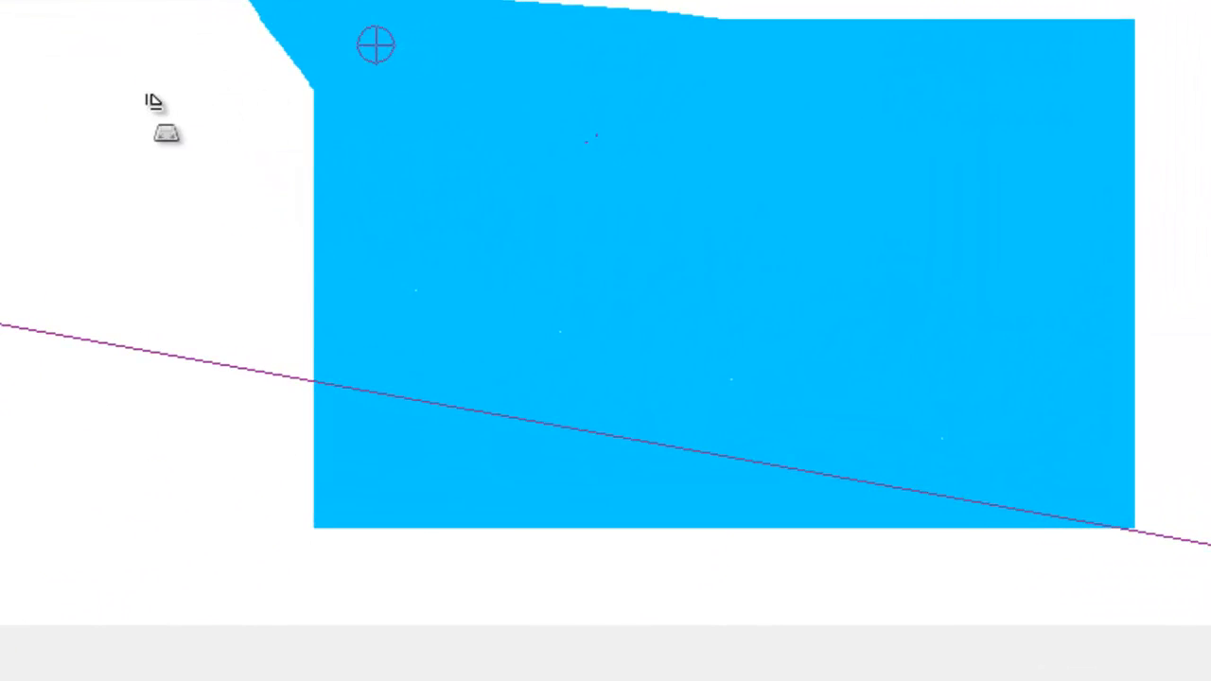
left_click_drag(147, 95, 102, 88)
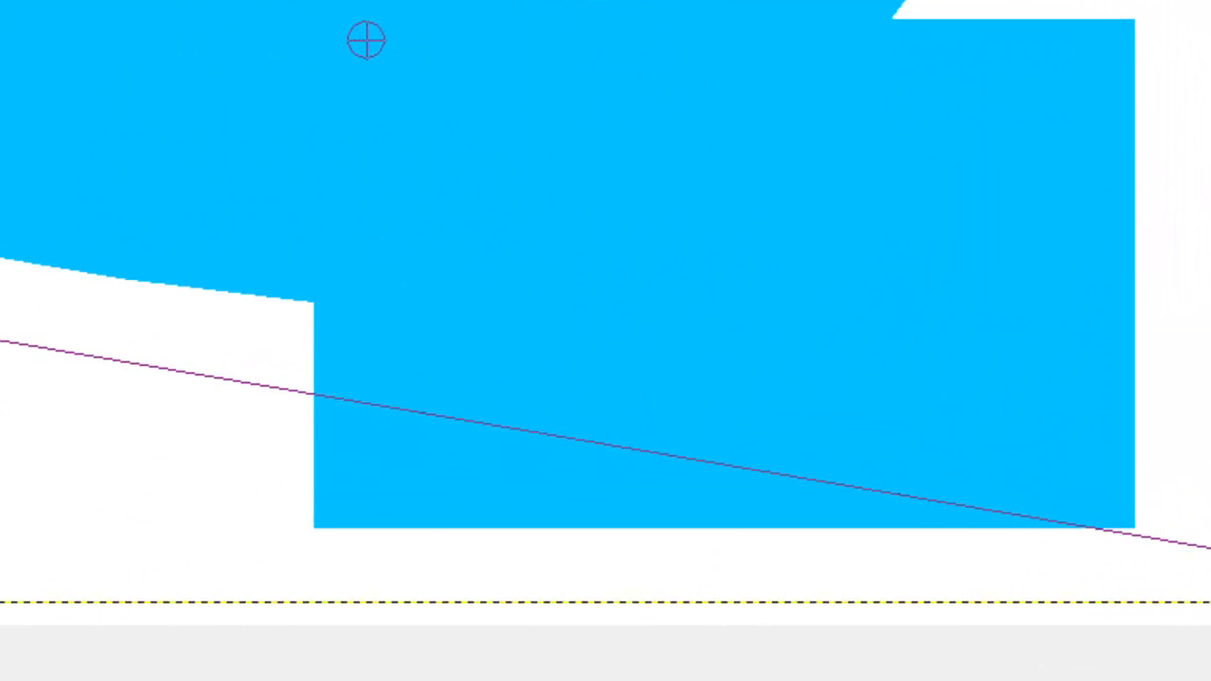
key("Return")
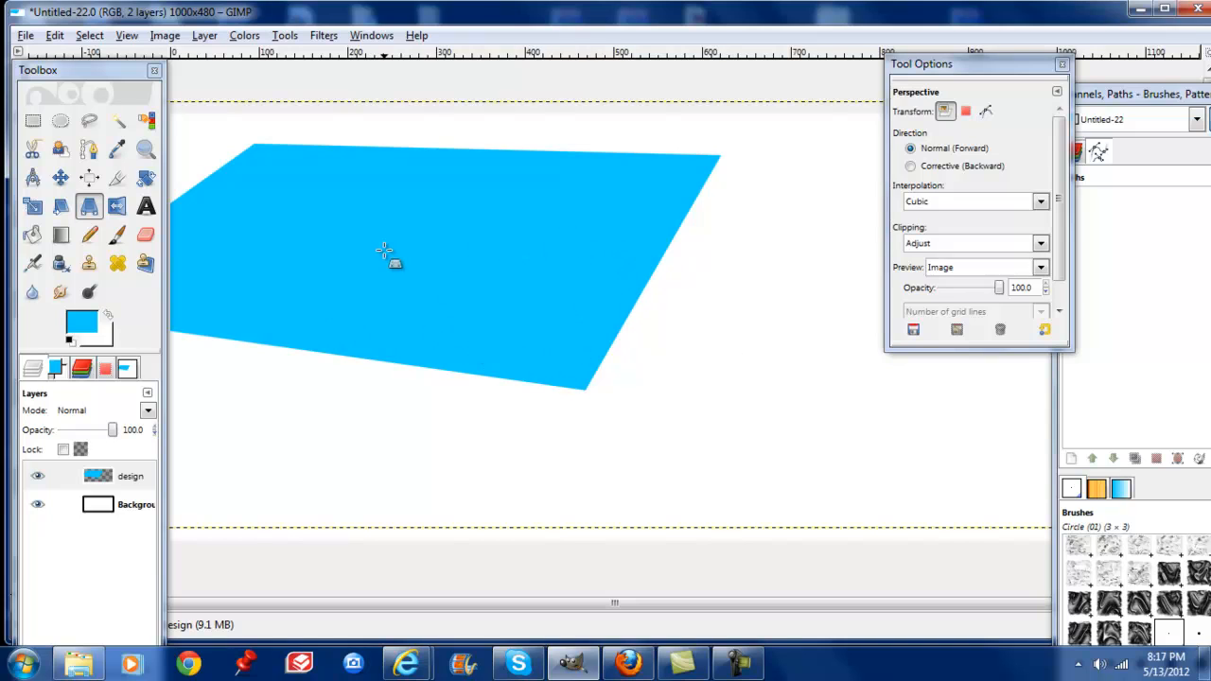
left_click(57, 36)
left_click(73, 56)
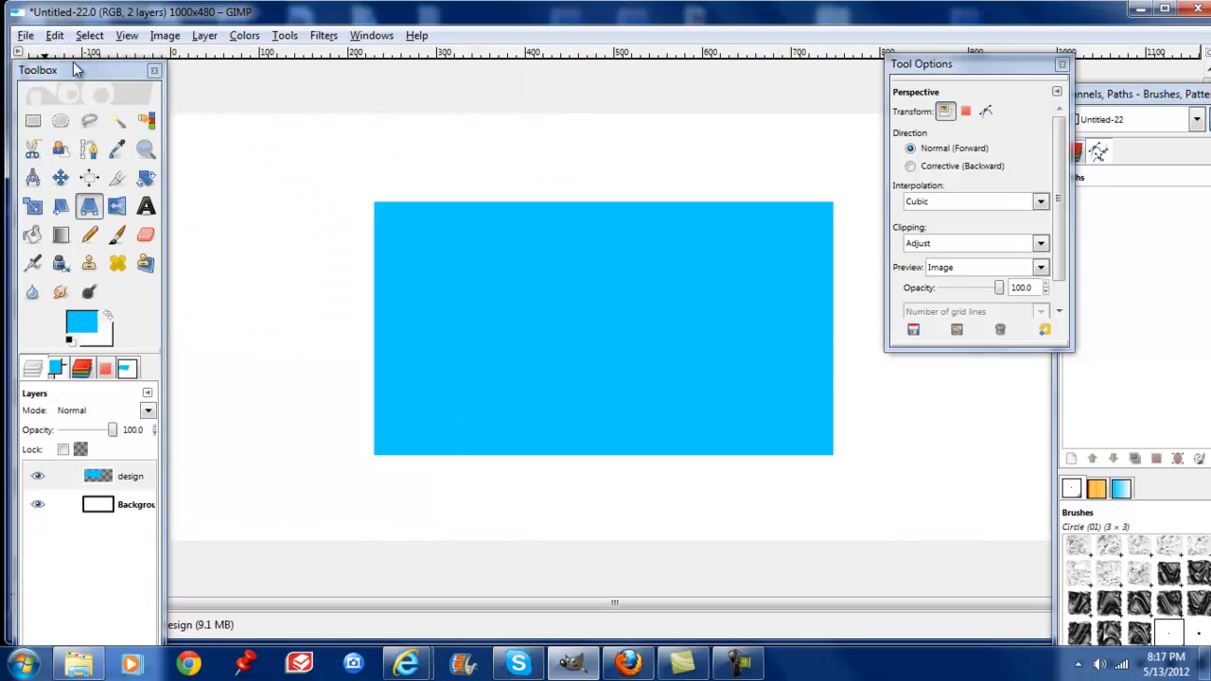
Flip the design layer horizontally three times with the Flip tool and undo the last two flips
left_click(116, 207)
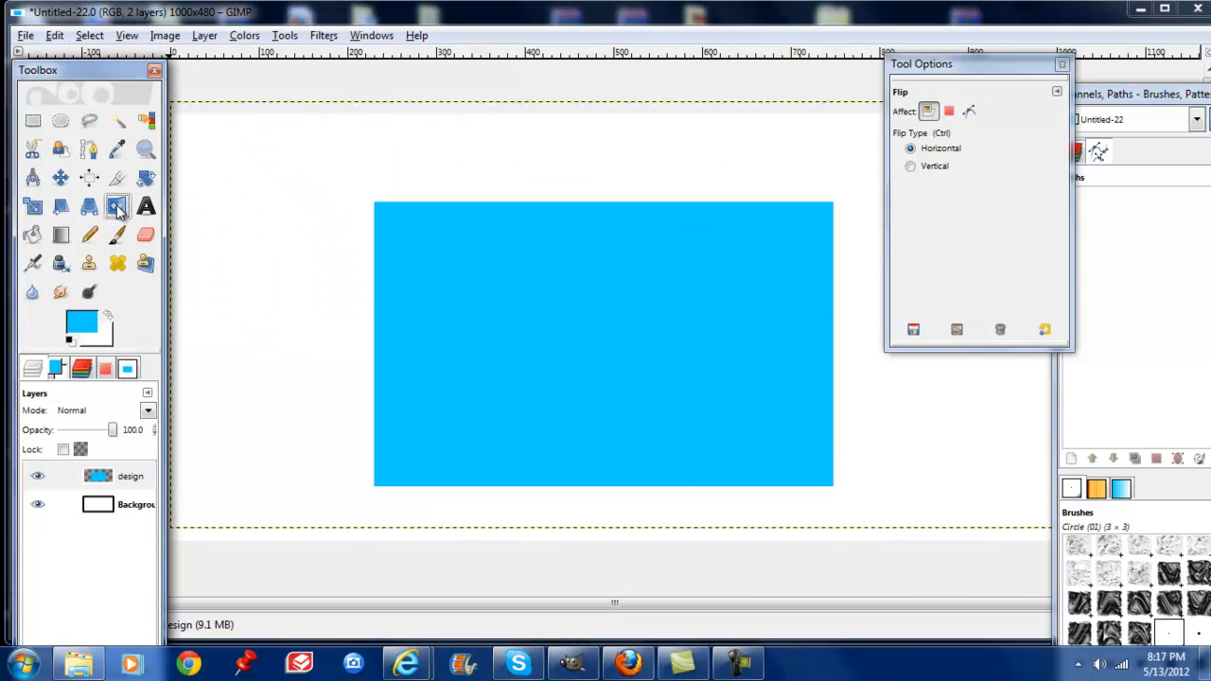
left_click(538, 299)
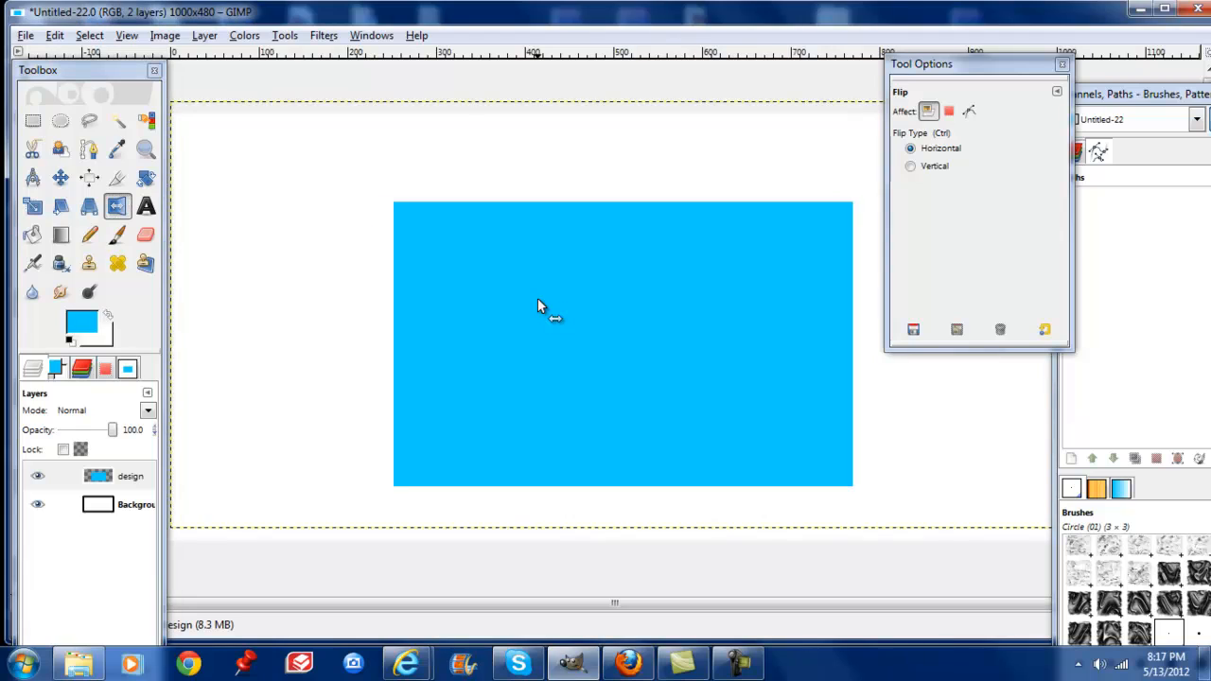
left_click(537, 298)
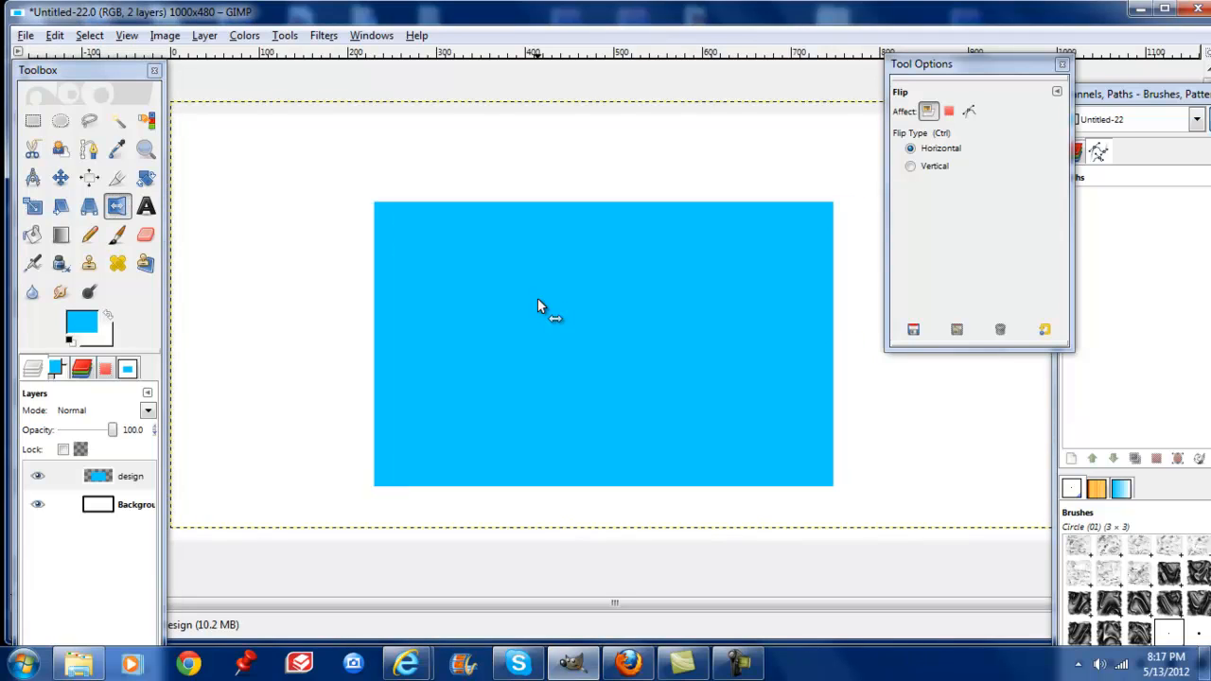
left_click(538, 298)
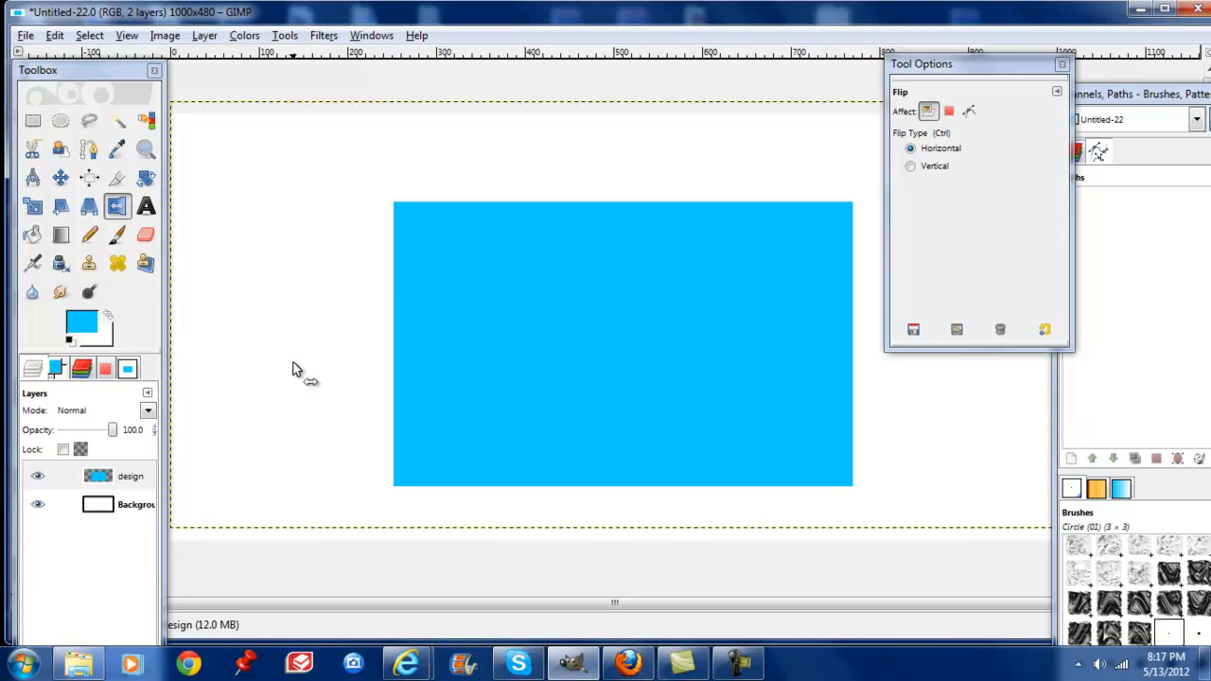
left_click(55, 35)
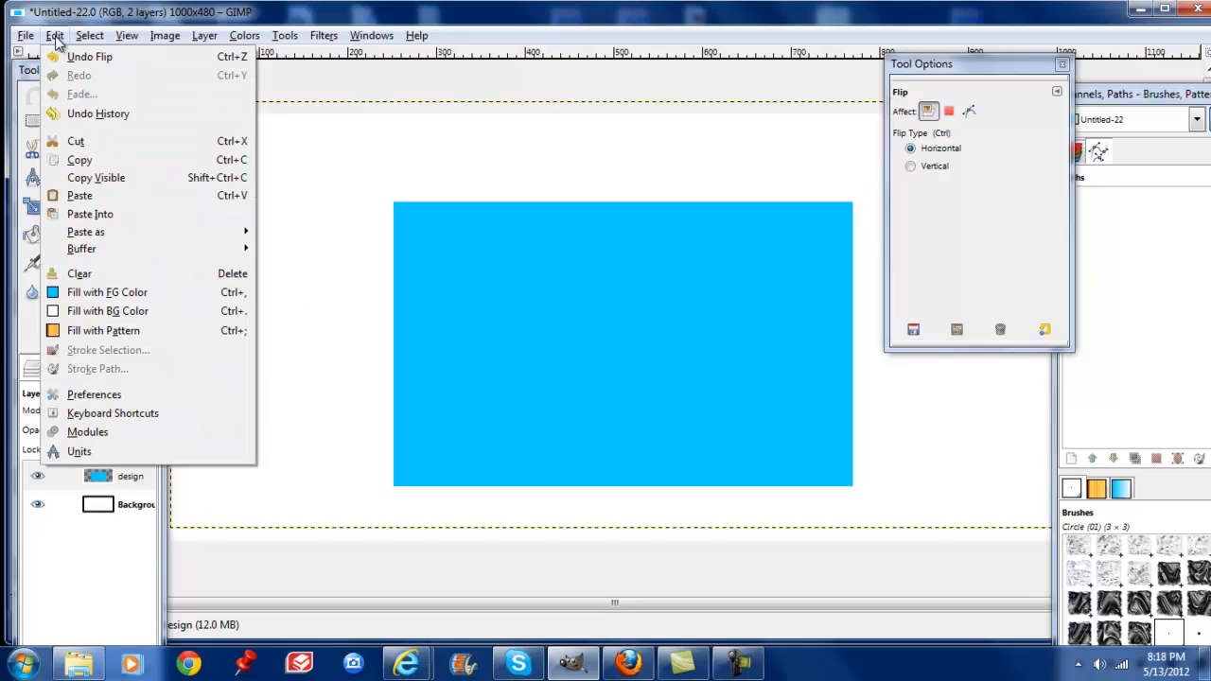
left_click(89, 56)
left_click(55, 35)
left_click(88, 56)
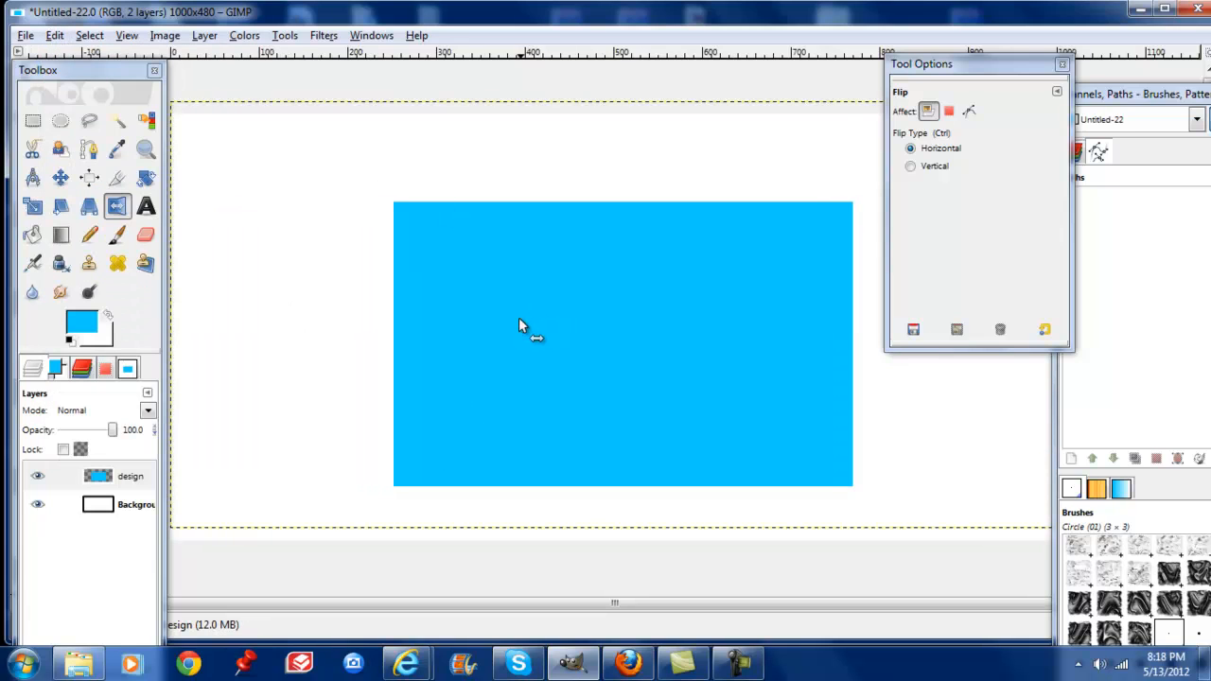
Bring the orange wave.png picture from the Pictures library into the image as a new layer
mouse_move(79, 663)
left_click(141, 566)
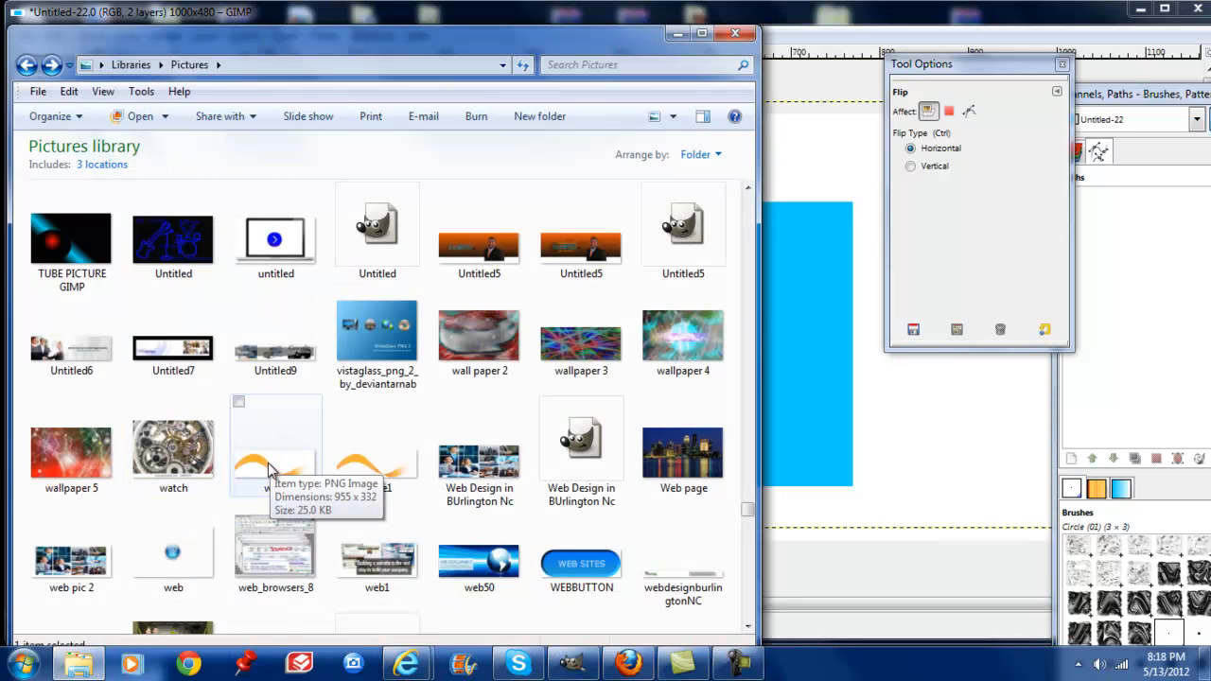
left_click_drag(269, 470, 778, 416)
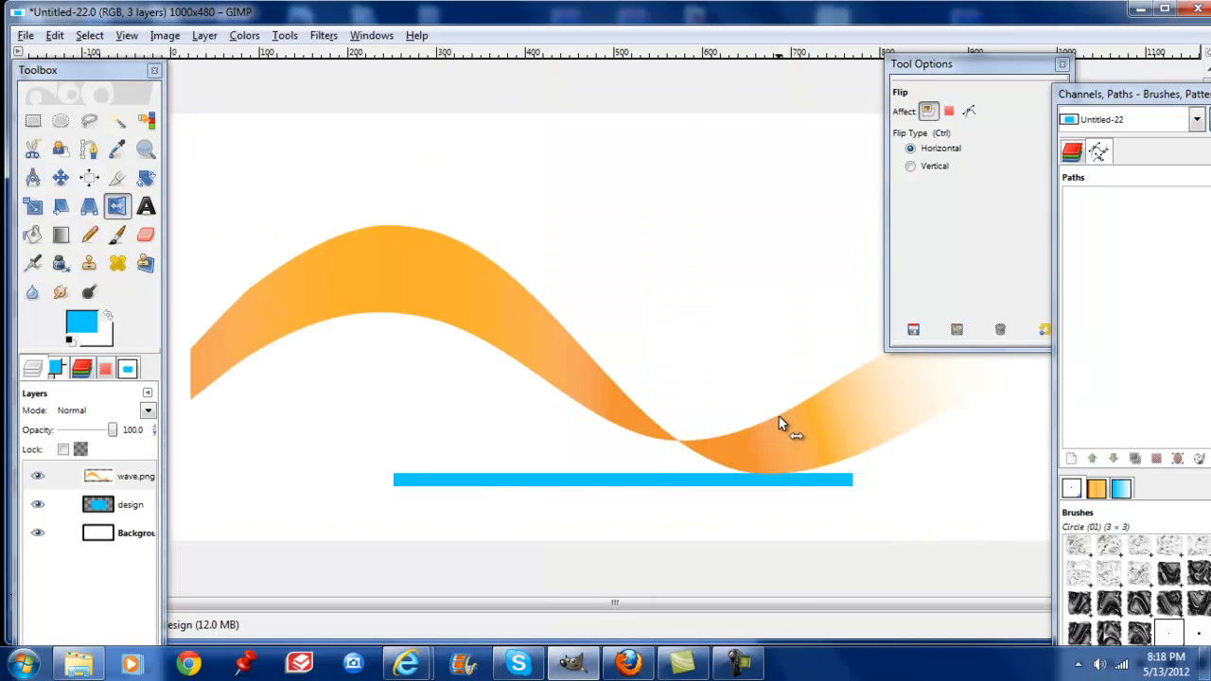
Flip the wave layer horizontally four times and undo the last flip
left_click(593, 331)
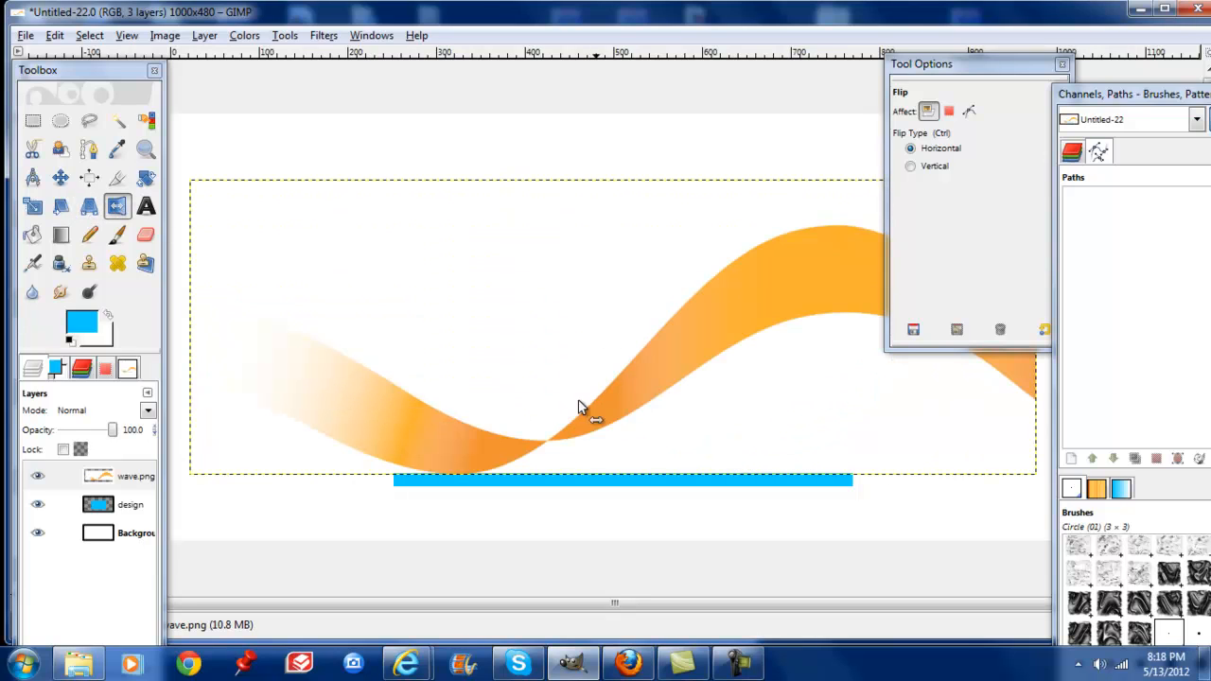
left_click(648, 364)
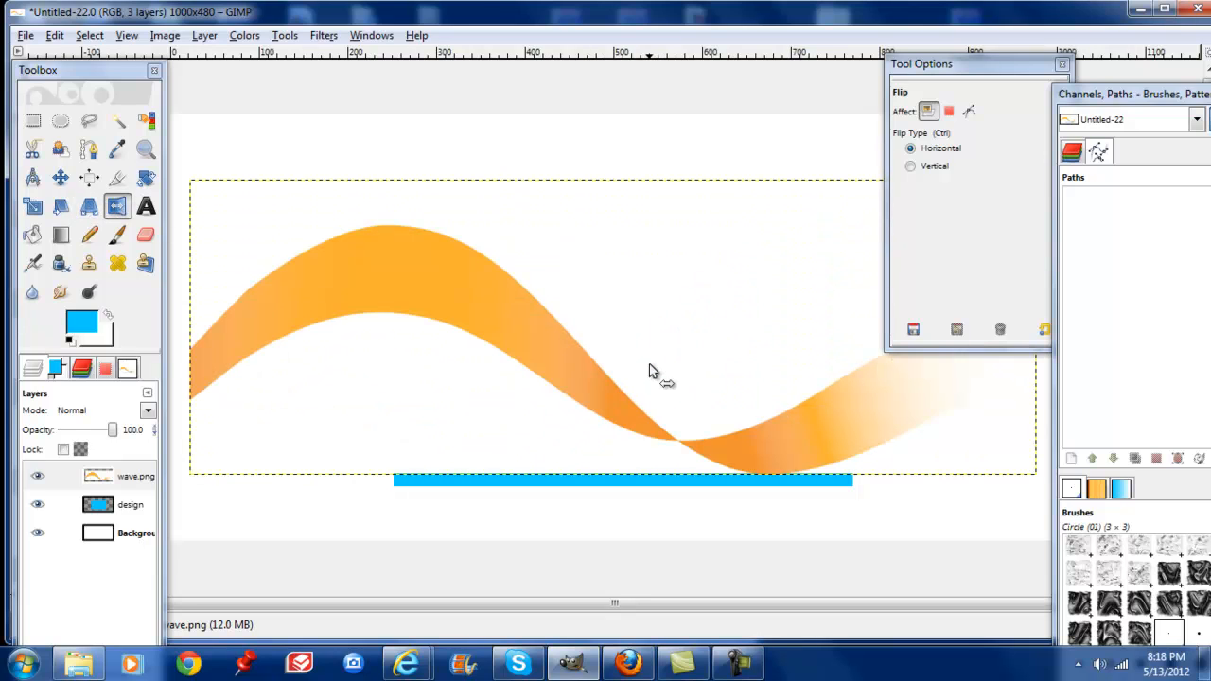
left_click(649, 364)
left_click(649, 363)
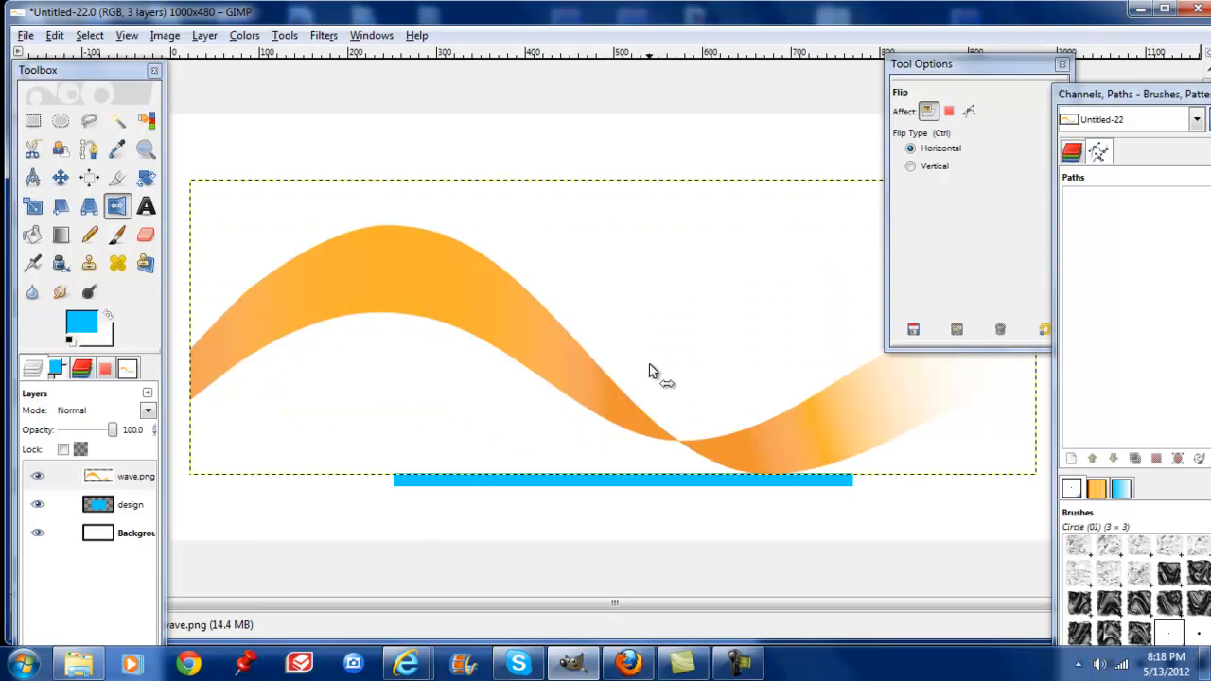
left_click(147, 206)
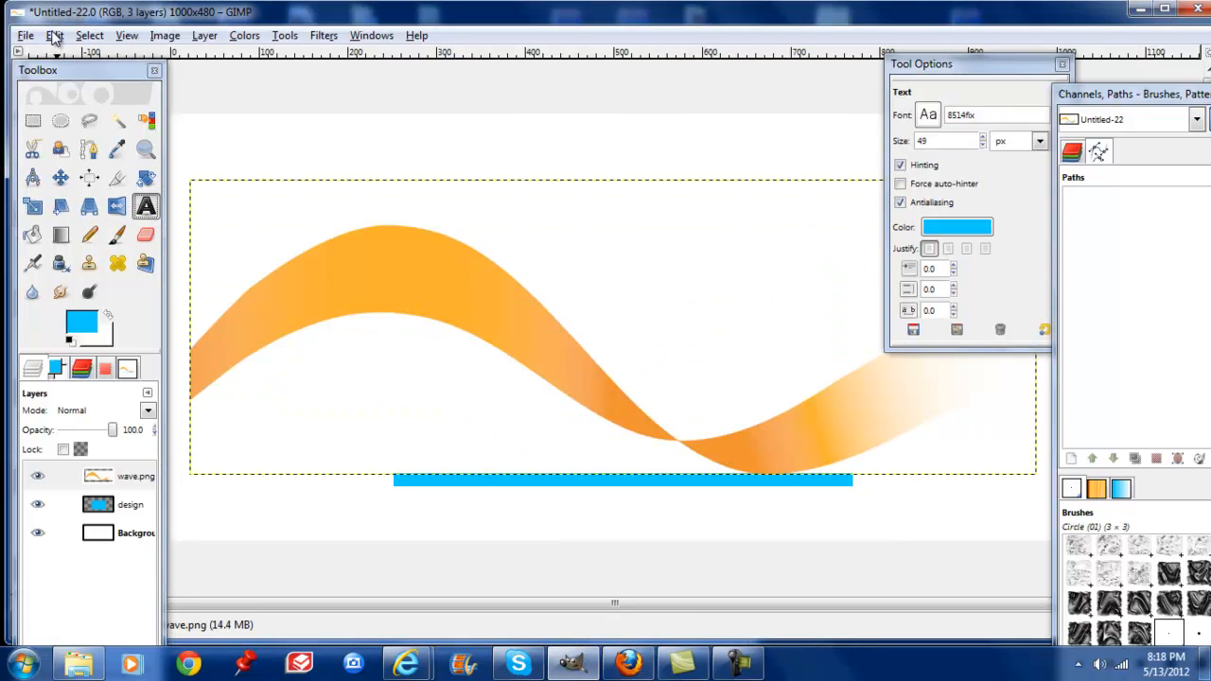
left_click(55, 35)
left_click(83, 57)
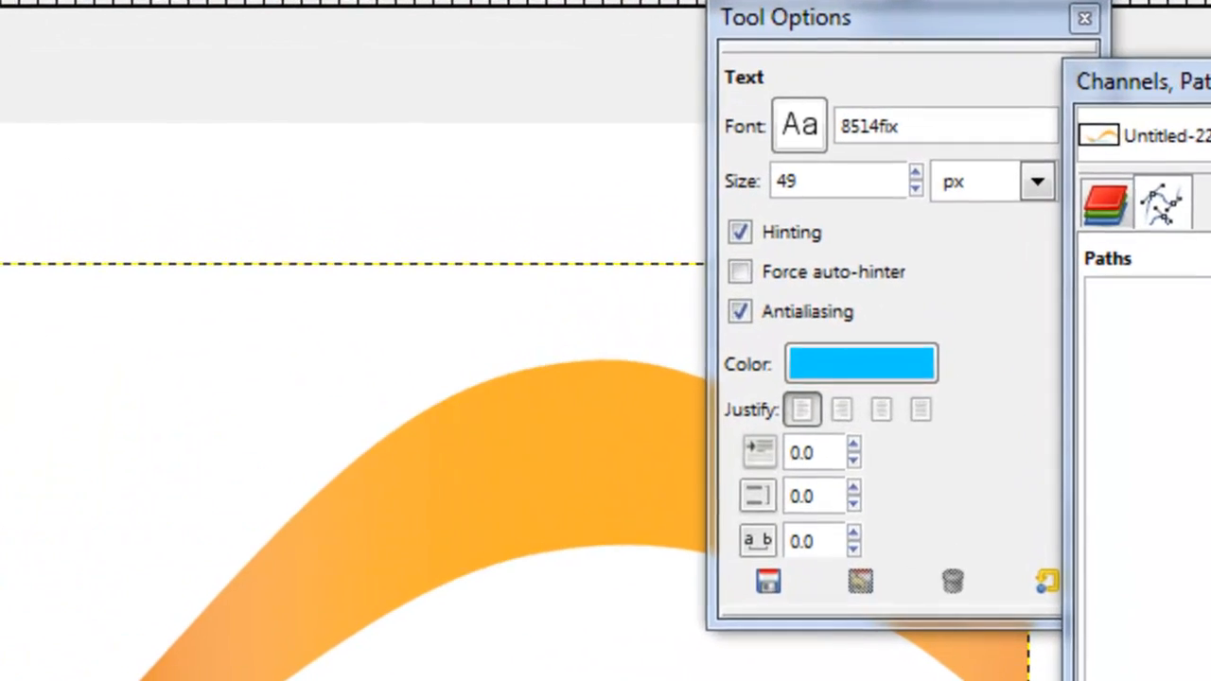
Add a text layer reading "Websites" in the white area beside the wave's crest
left_click(347, 234)
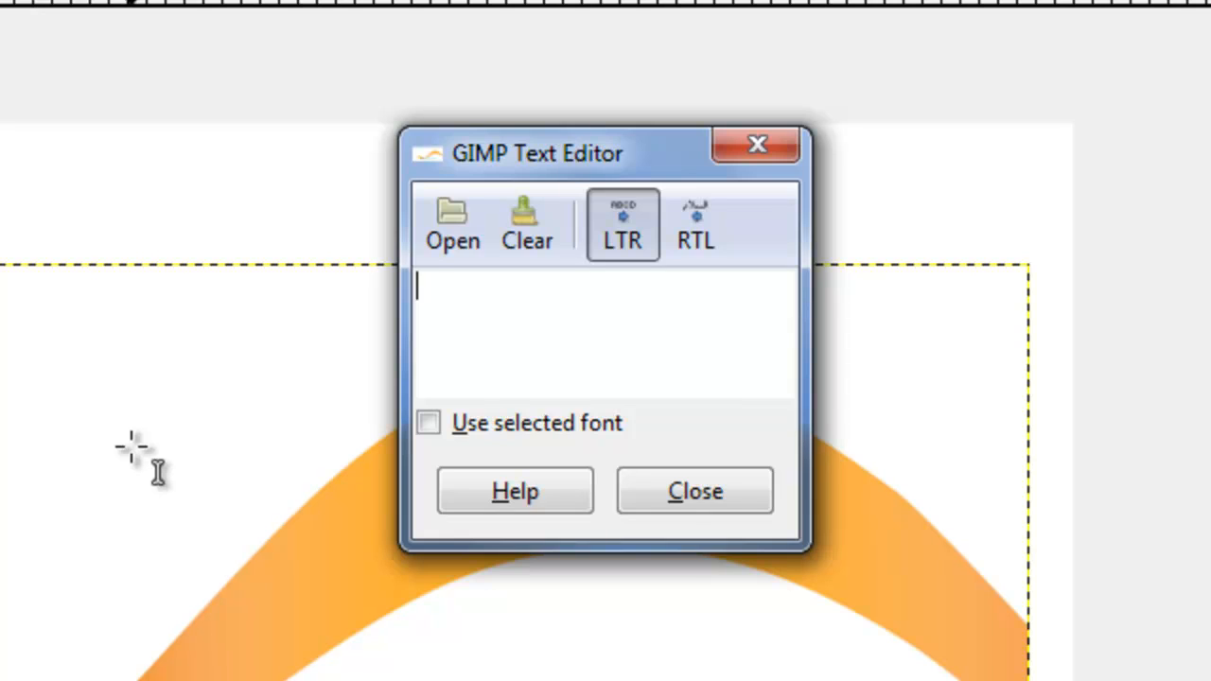
type("Webai")
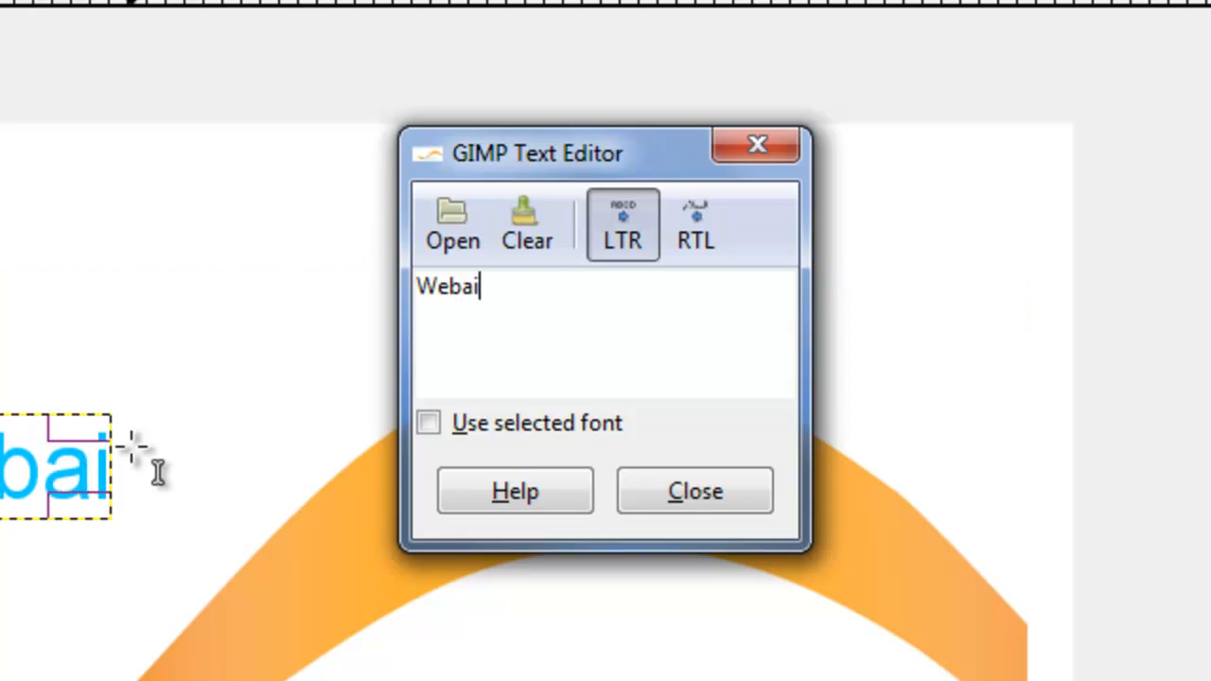
key("BackSpace")
key("BackSpace")
type("sit")
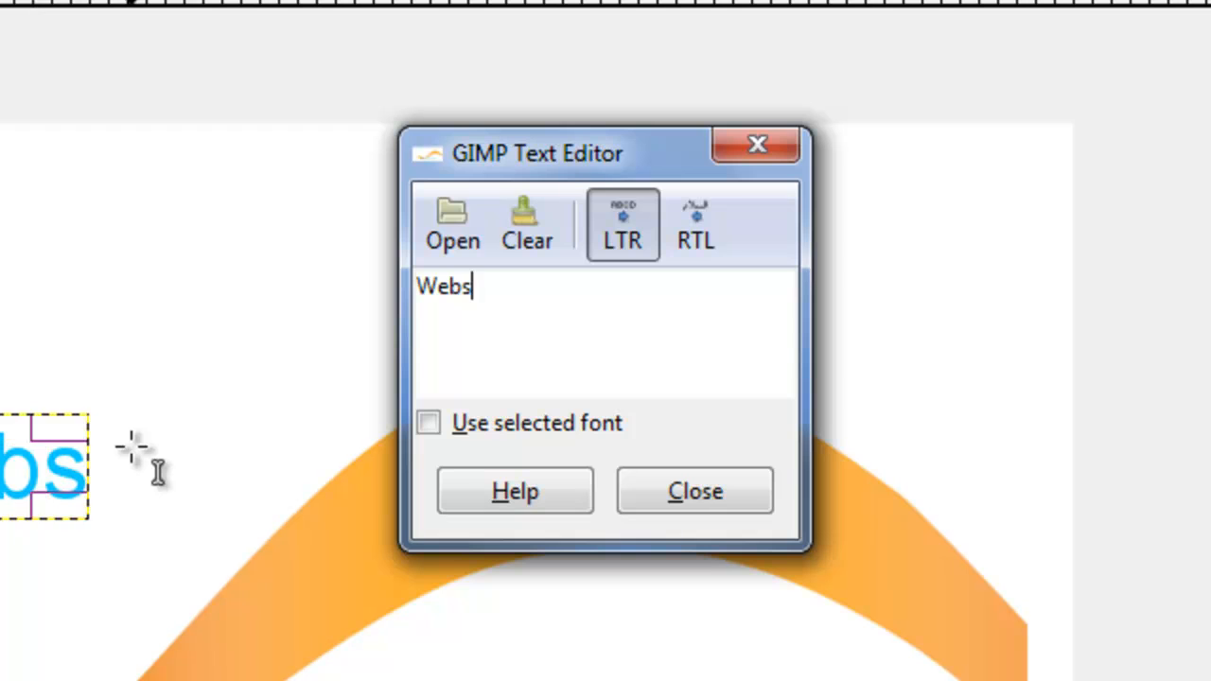
type("es")
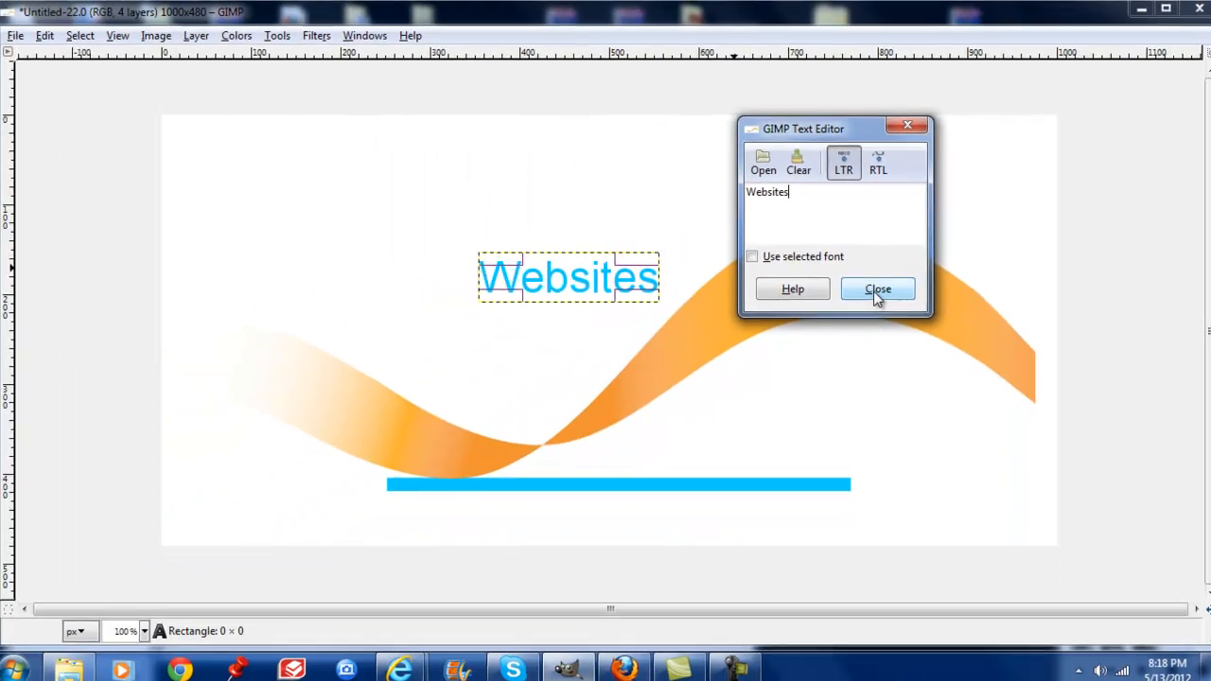
left_click(876, 291)
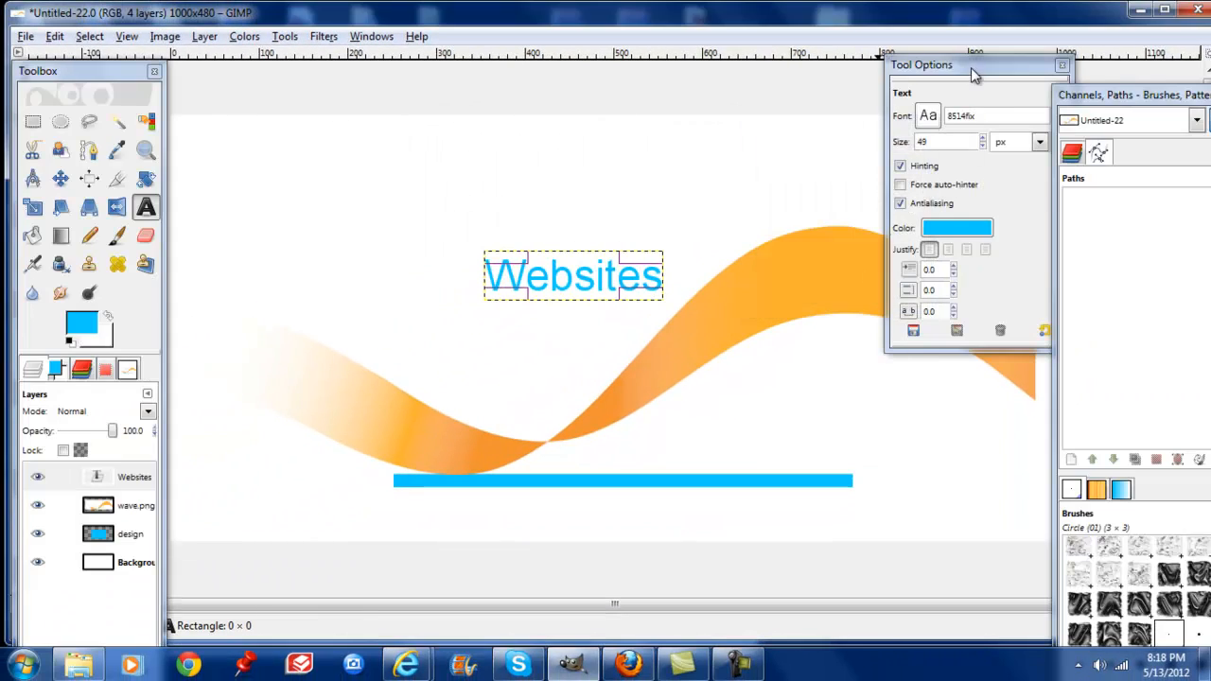
Look at the font and color choices for the Websites text and set its size to 66 px
left_click_drag(974, 76, 918, 114)
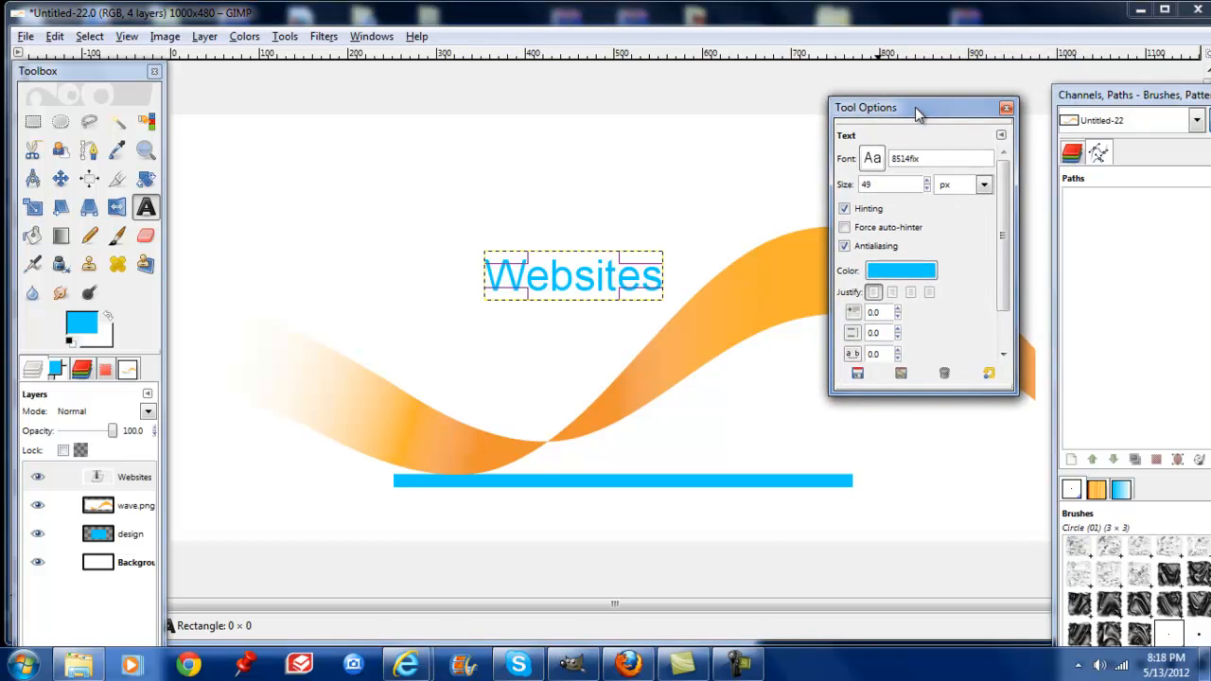
left_click(872, 159)
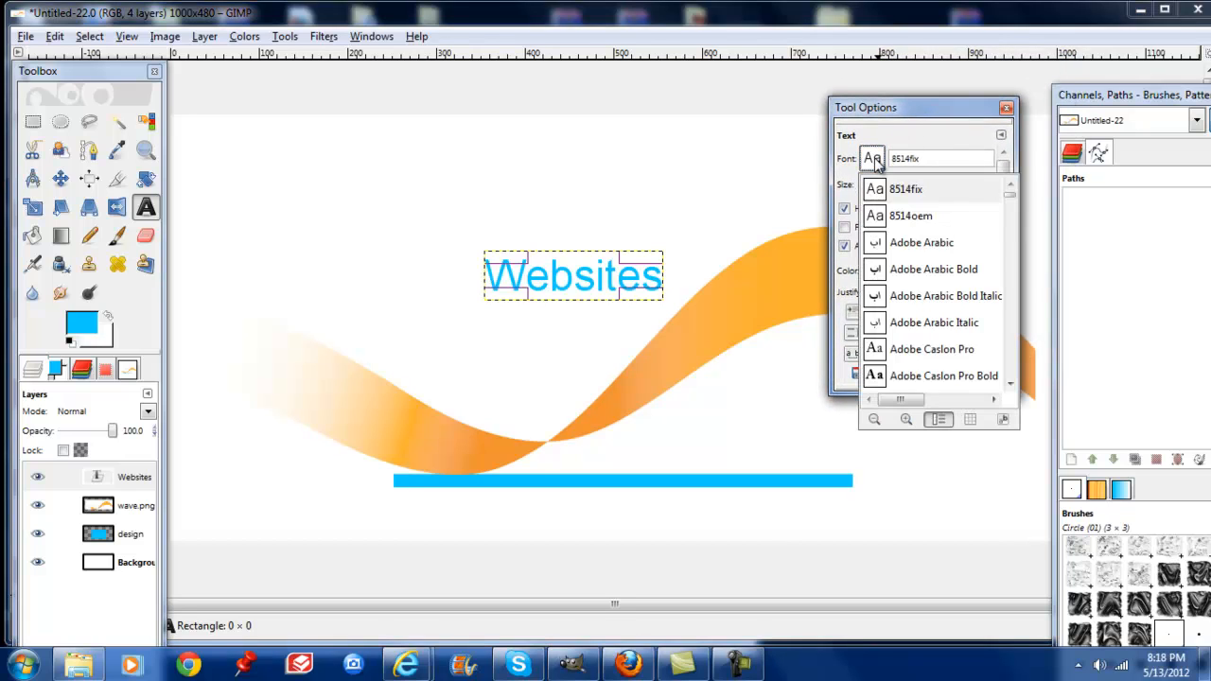
left_click(874, 160)
left_click(927, 182)
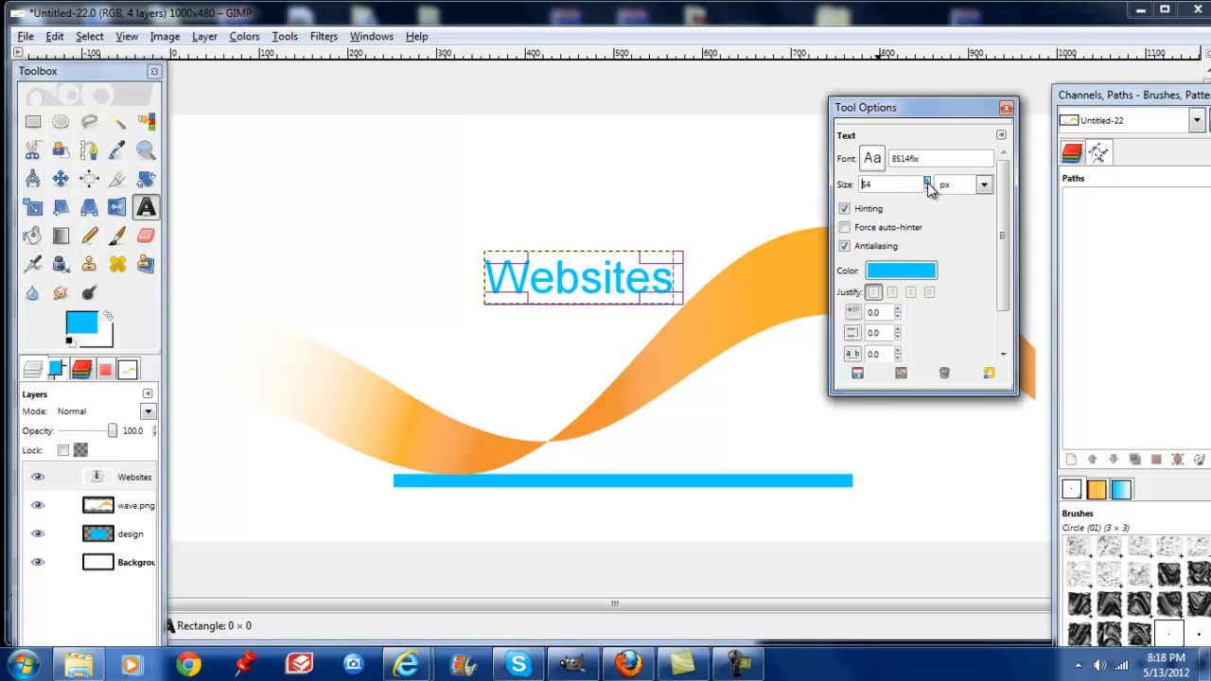
left_click(905, 277)
left_click(392, 279)
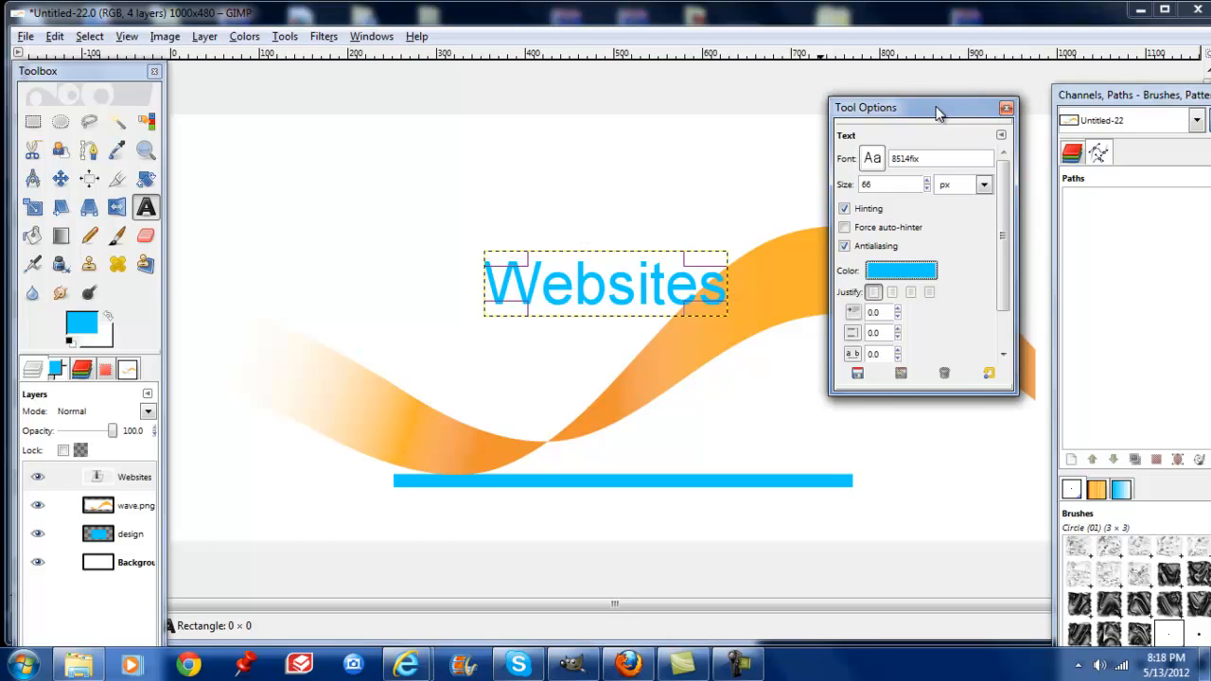
left_click_drag(937, 112, 1101, 117)
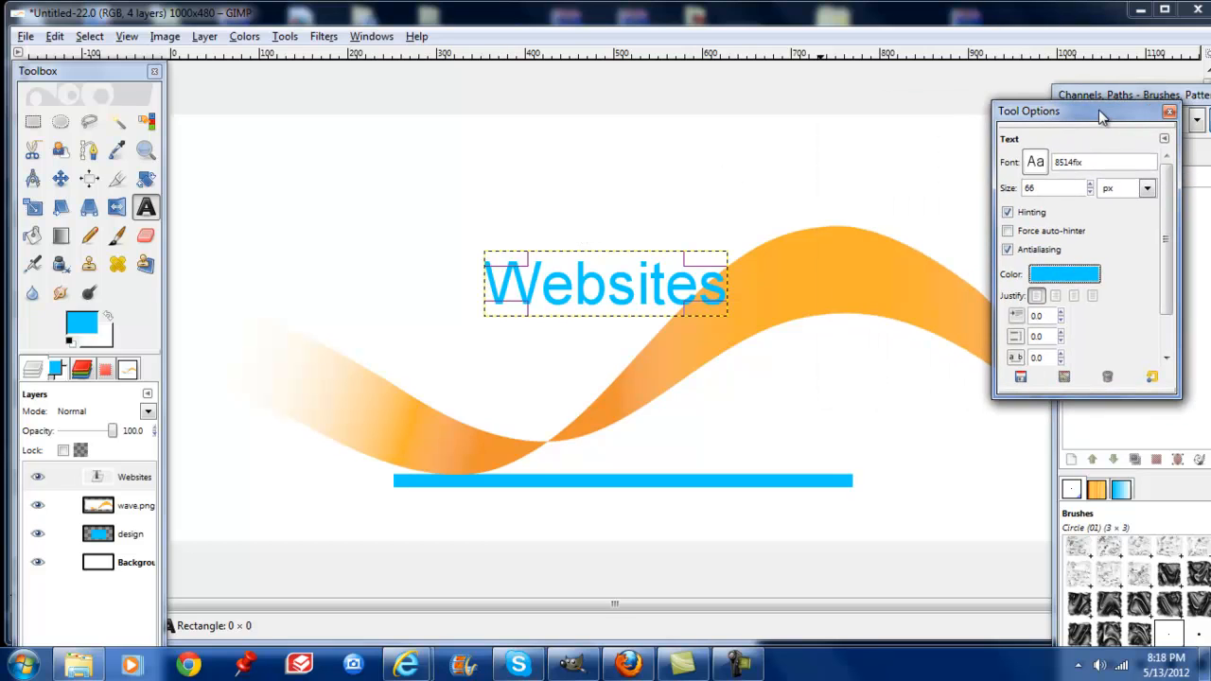
left_click(33, 236)
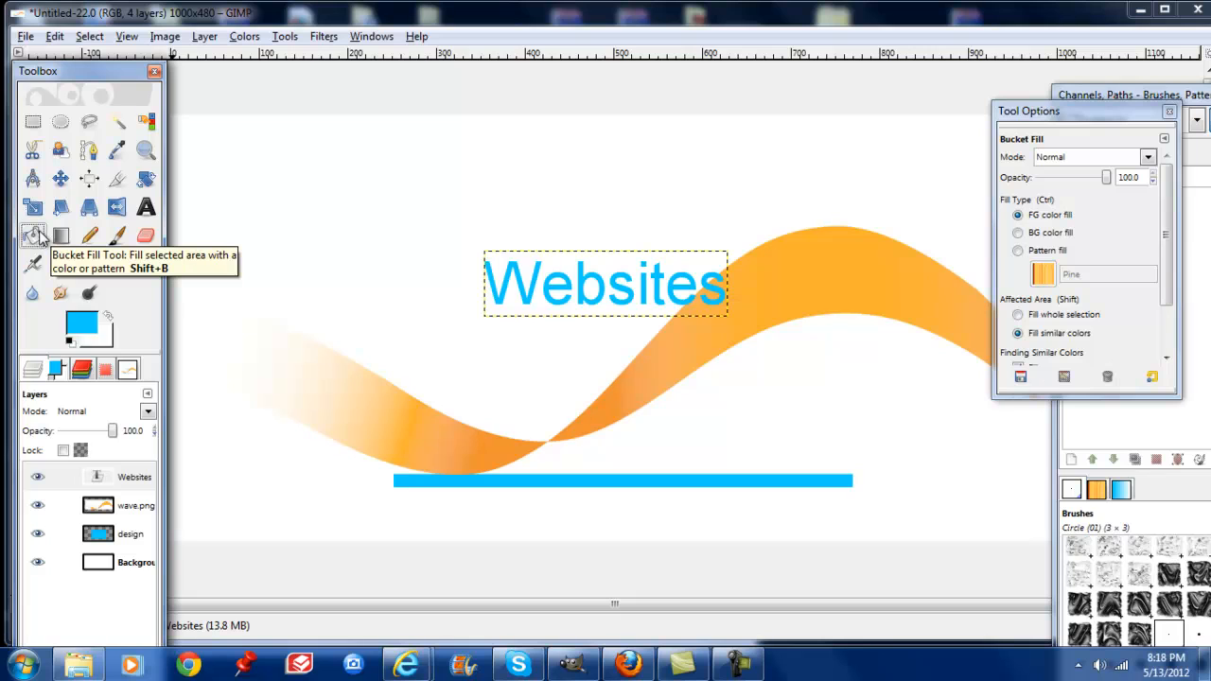
left_click(90, 36)
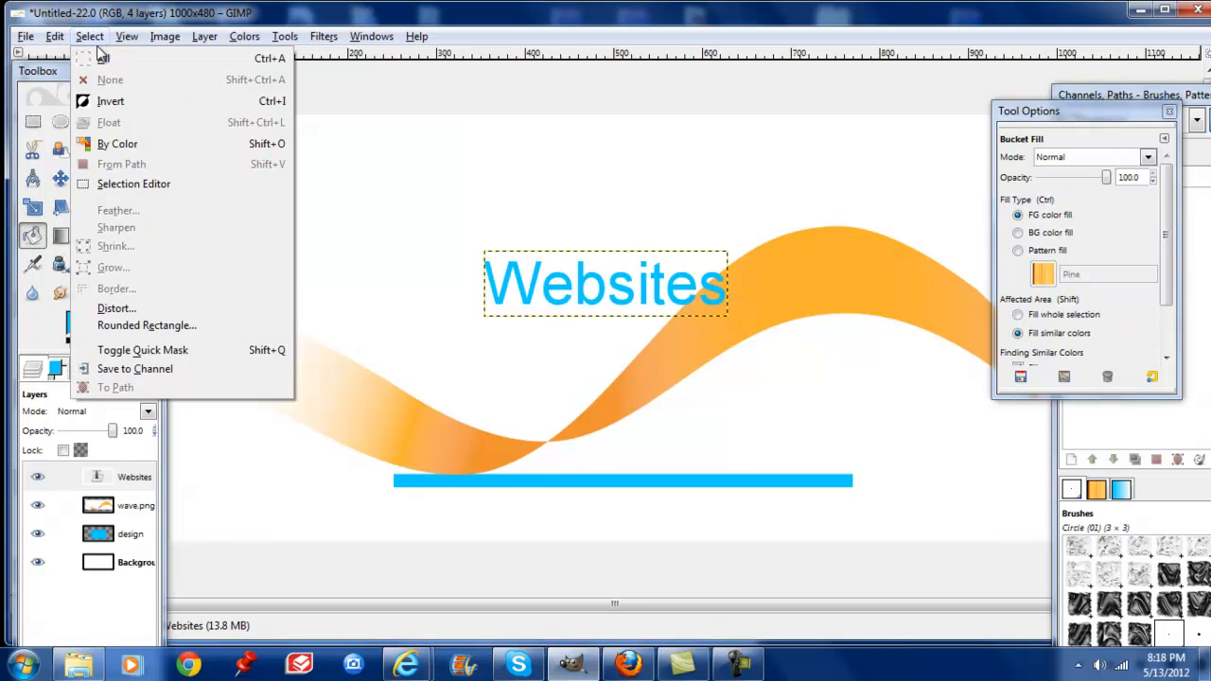
left_click(346, 87)
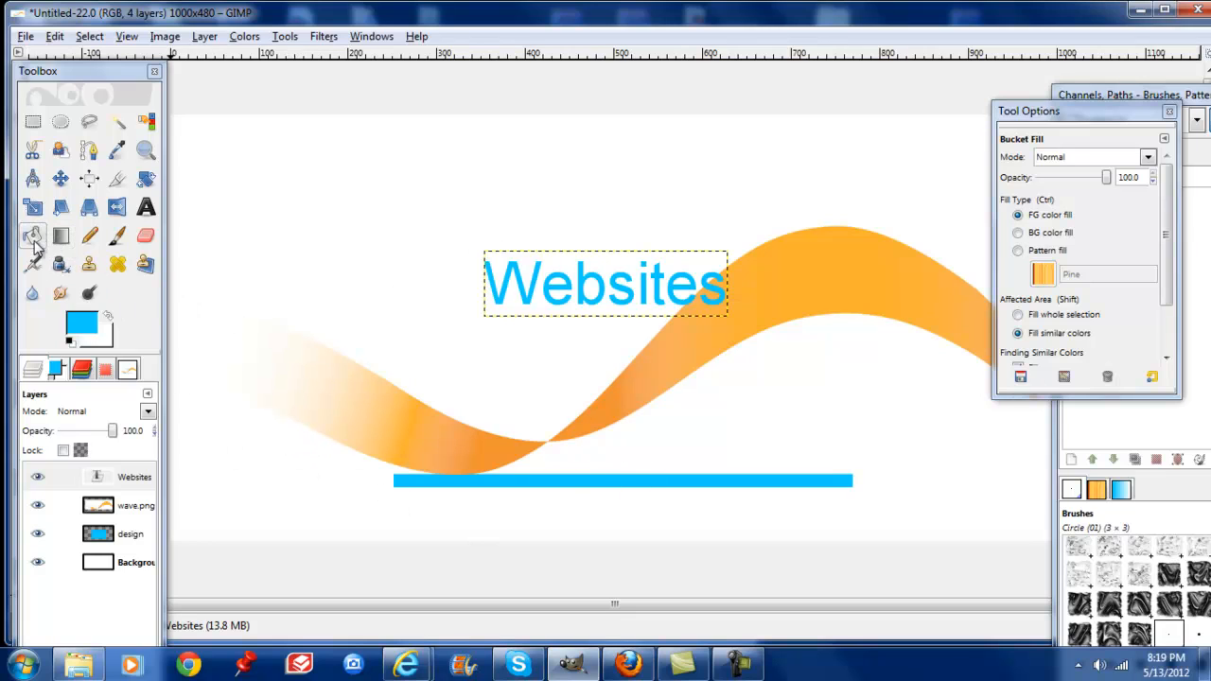
Scribble thin blue Pencil strokes over the Websites text with the Circle (01) brush
left_click(89, 235)
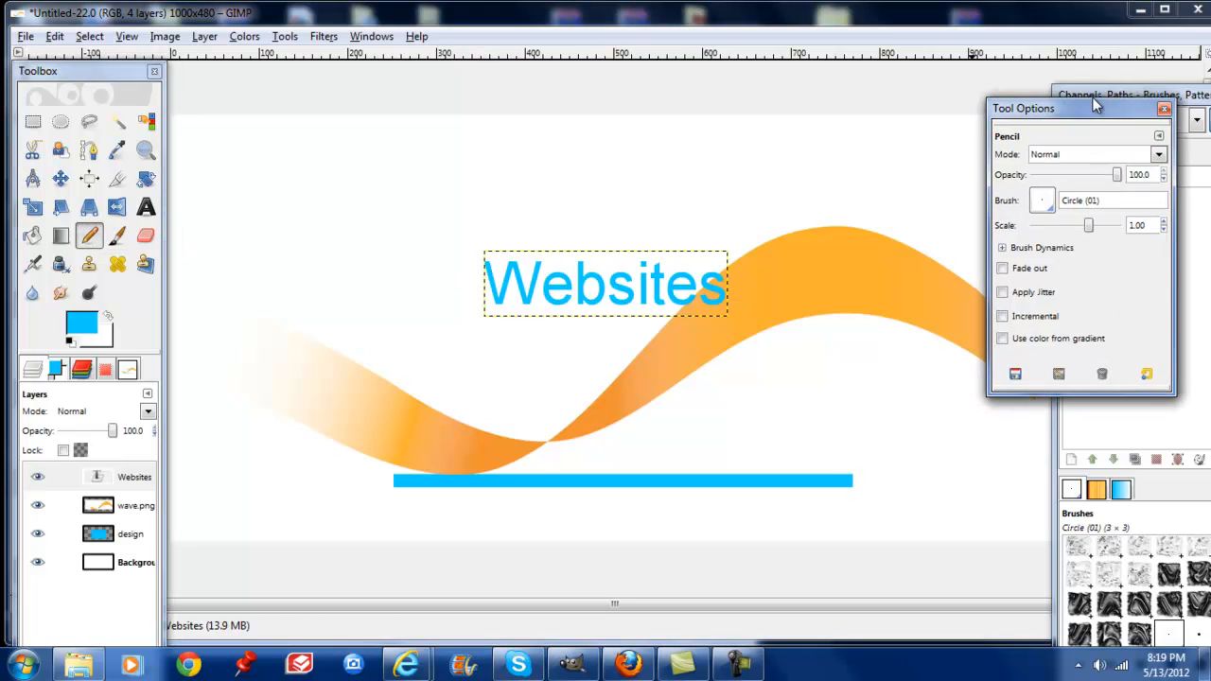
left_click_drag(1092, 111, 1067, 94)
mouse_move(630, 274)
left_mouse_down()
mouse_move(594, 290)
mouse_move(629, 293)
mouse_move(610, 269)
mouse_move(615, 288)
mouse_move(572, 274)
mouse_move(622, 279)
mouse_move(569, 294)
mouse_move(575, 262)
mouse_move(617, 282)
mouse_move(547, 301)
mouse_move(547, 274)
mouse_move(572, 268)
mouse_move(564, 296)
mouse_move(520, 301)
mouse_move(541, 286)
mouse_move(646, 290)
mouse_move(661, 275)
mouse_move(716, 270)
mouse_move(697, 305)
mouse_move(647, 303)
mouse_move(648, 277)
mouse_move(620, 275)
mouse_move(597, 251)
mouse_move(605, 266)
mouse_move(569, 299)
mouse_move(533, 287)
left_mouse_up()
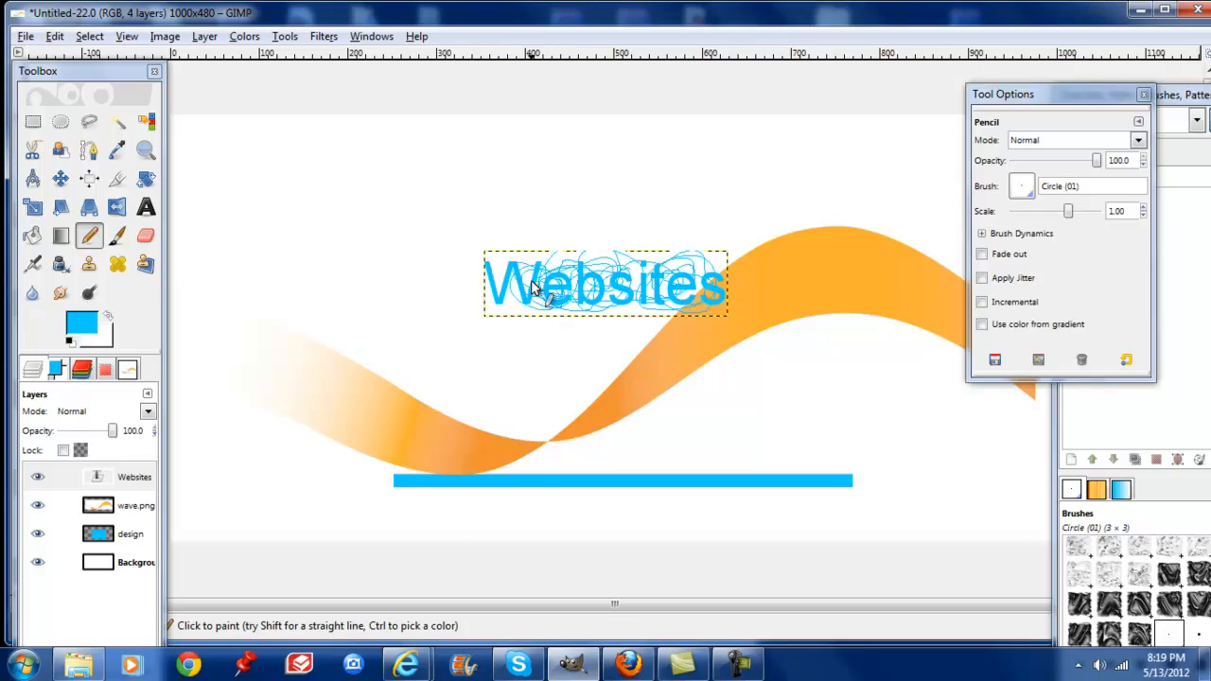
Examine the range of brushes available for the Paintbrush tool, bringing the brush collection into full view
left_click(116, 236)
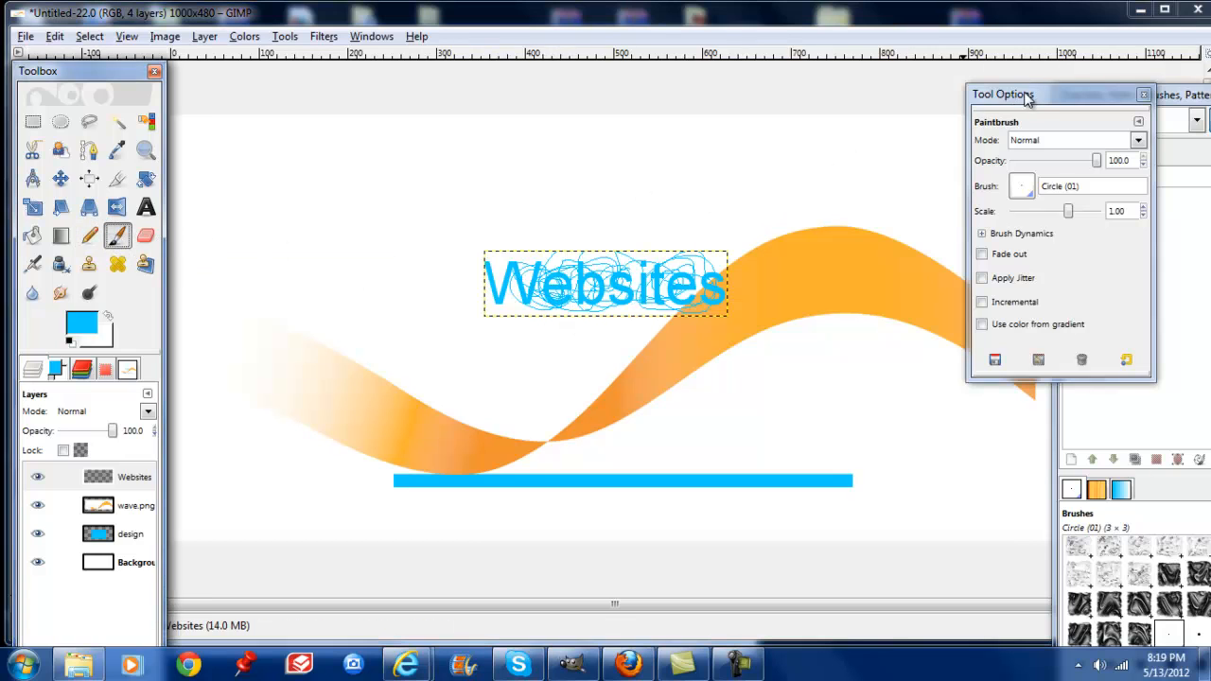
left_click_drag(1010, 94, 880, 94)
mouse_move(1171, 106)
left_mouse_down()
mouse_move(1097, 97)
mouse_move(1085, 27)
left_mouse_up()
scroll(1088, 537, "down", 6)
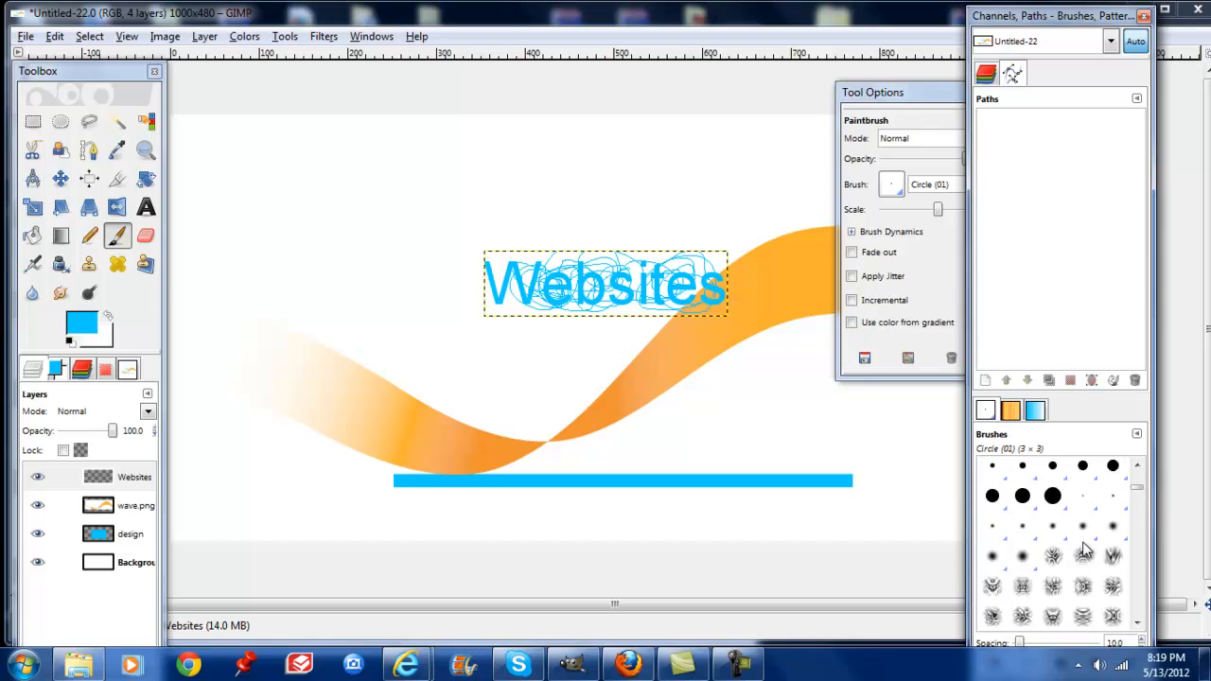
scroll(1091, 555, "down", 4)
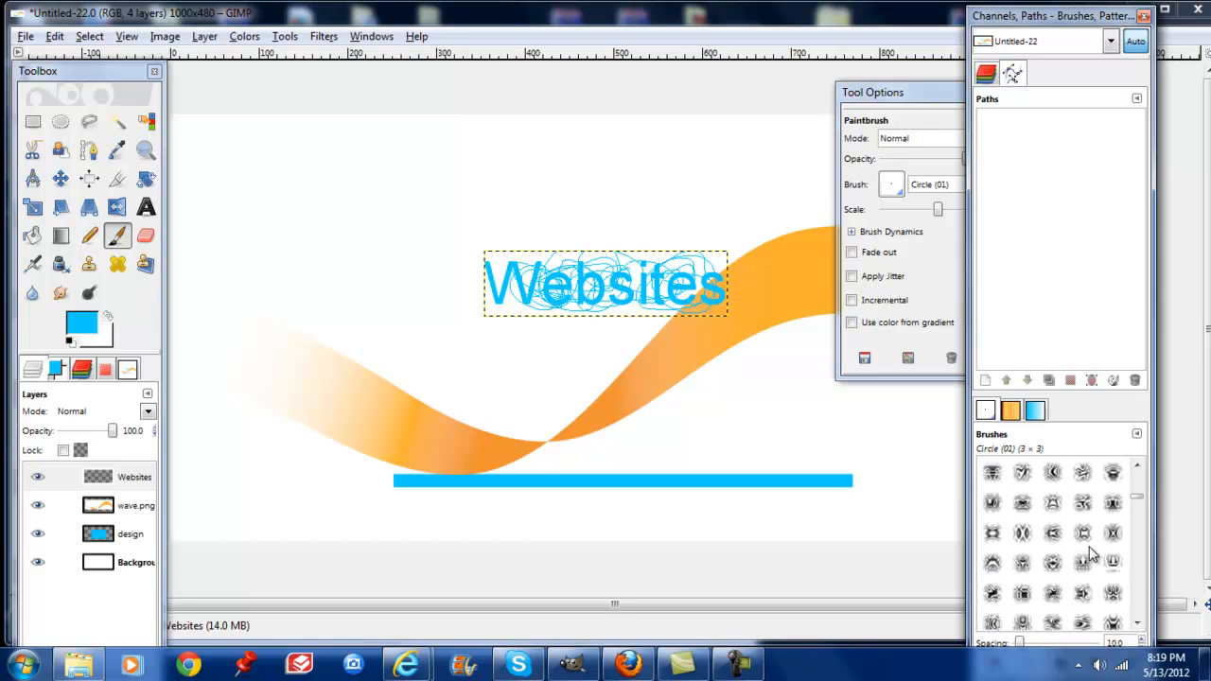
scroll(1088, 565, "down", 5)
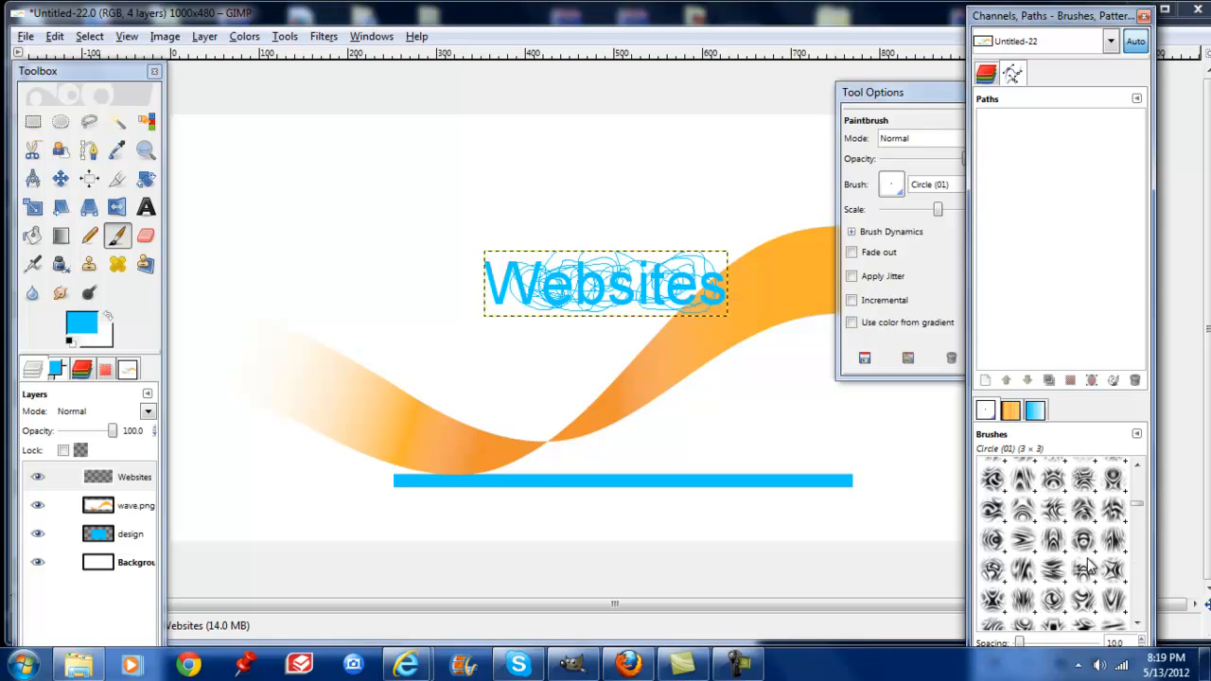
scroll(1086, 568, "down", 5)
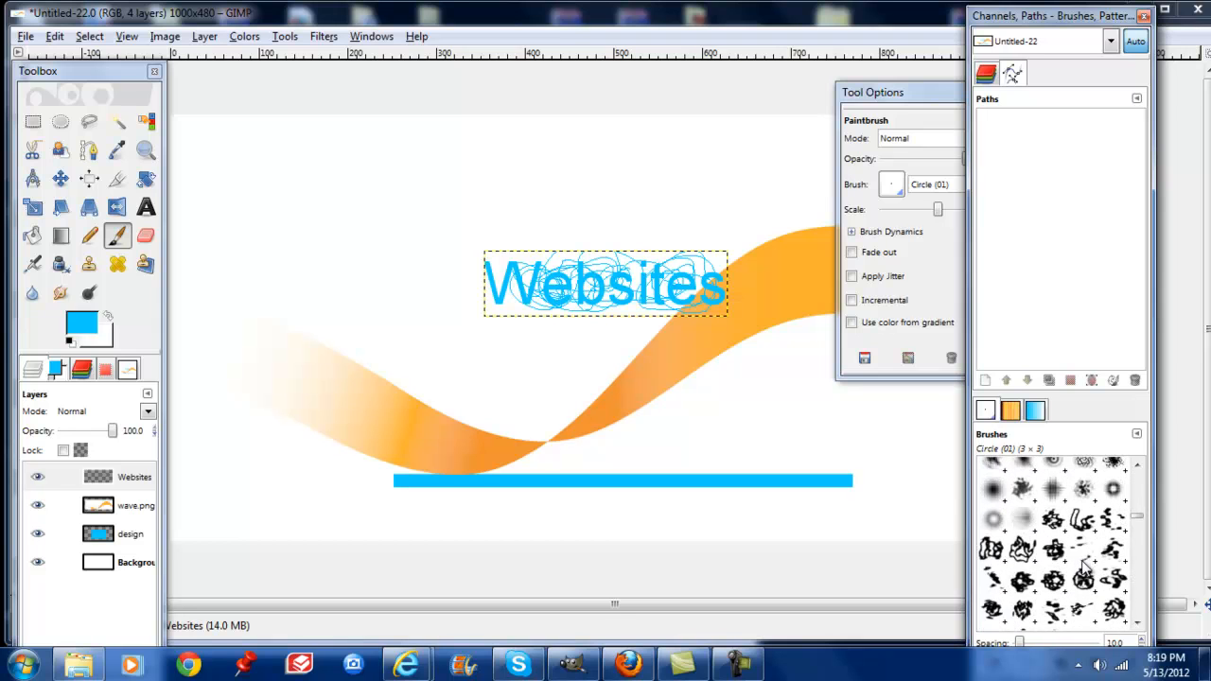
scroll(1084, 566, "down", 5)
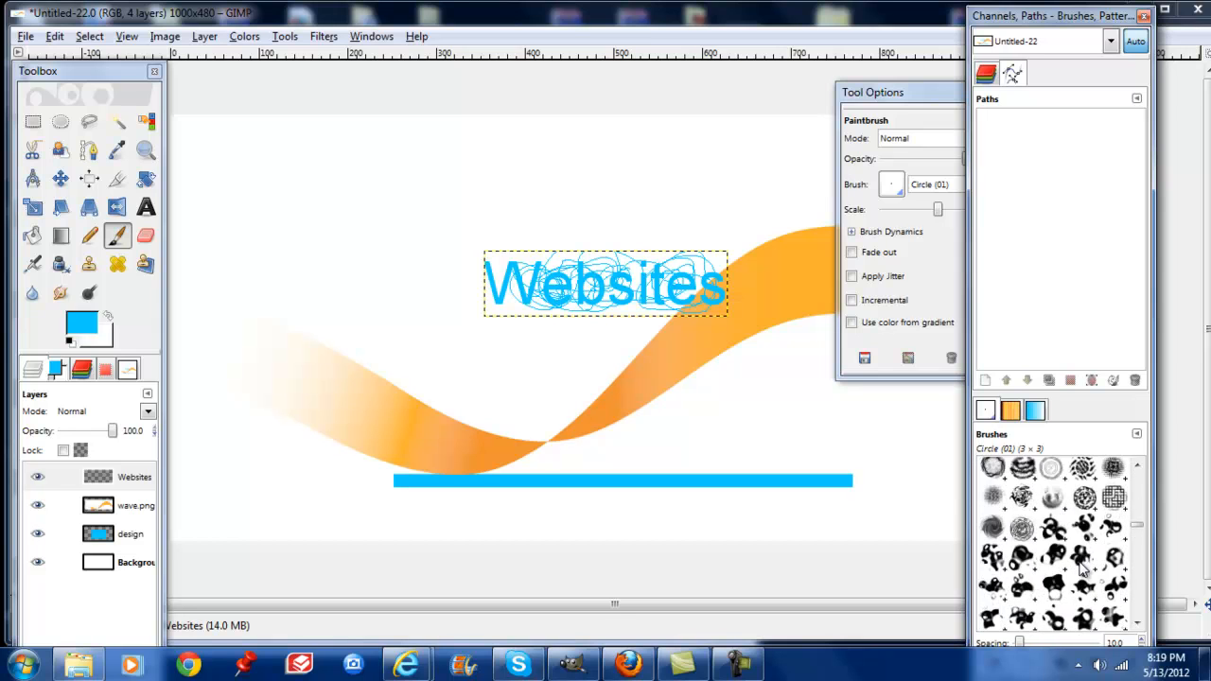
scroll(1084, 566, "down", 4)
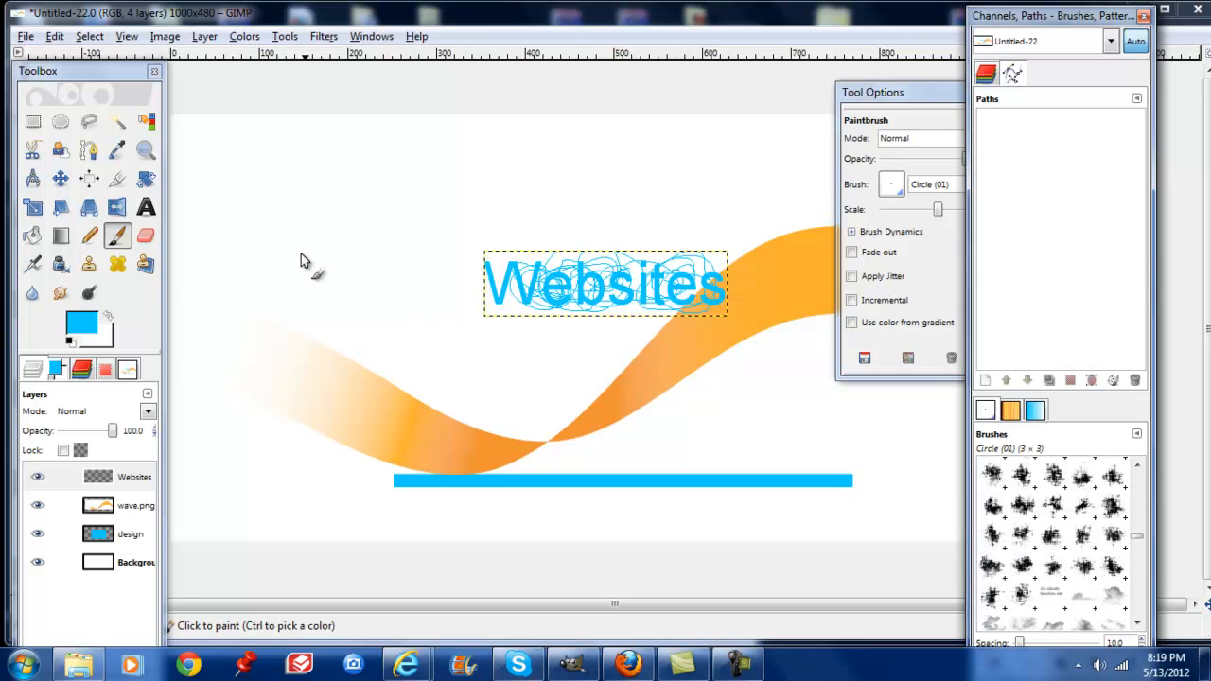
Erase parts of the scribbled Websites text using the Eraser with the Classic20.abr-010 brush
left_click(145, 236)
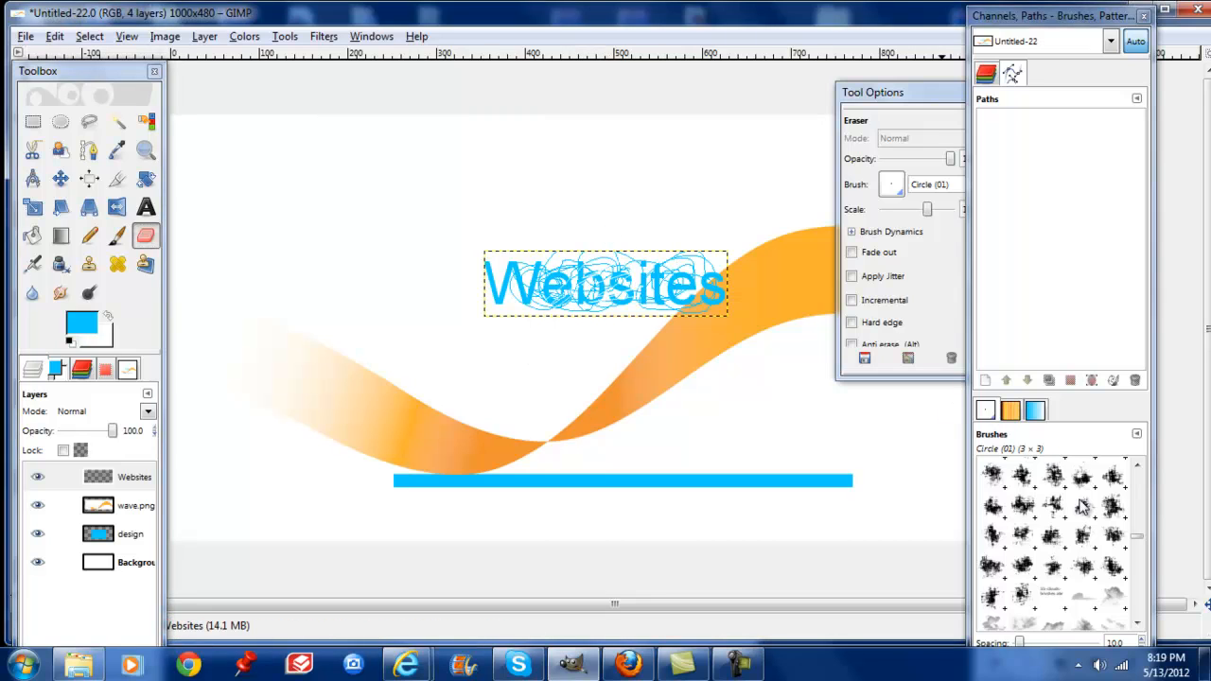
left_click(1056, 479)
mouse_move(619, 308)
left_mouse_down()
mouse_move(587, 274)
mouse_move(512, 273)
mouse_move(514, 290)
mouse_move(622, 319)
mouse_move(651, 317)
left_mouse_up()
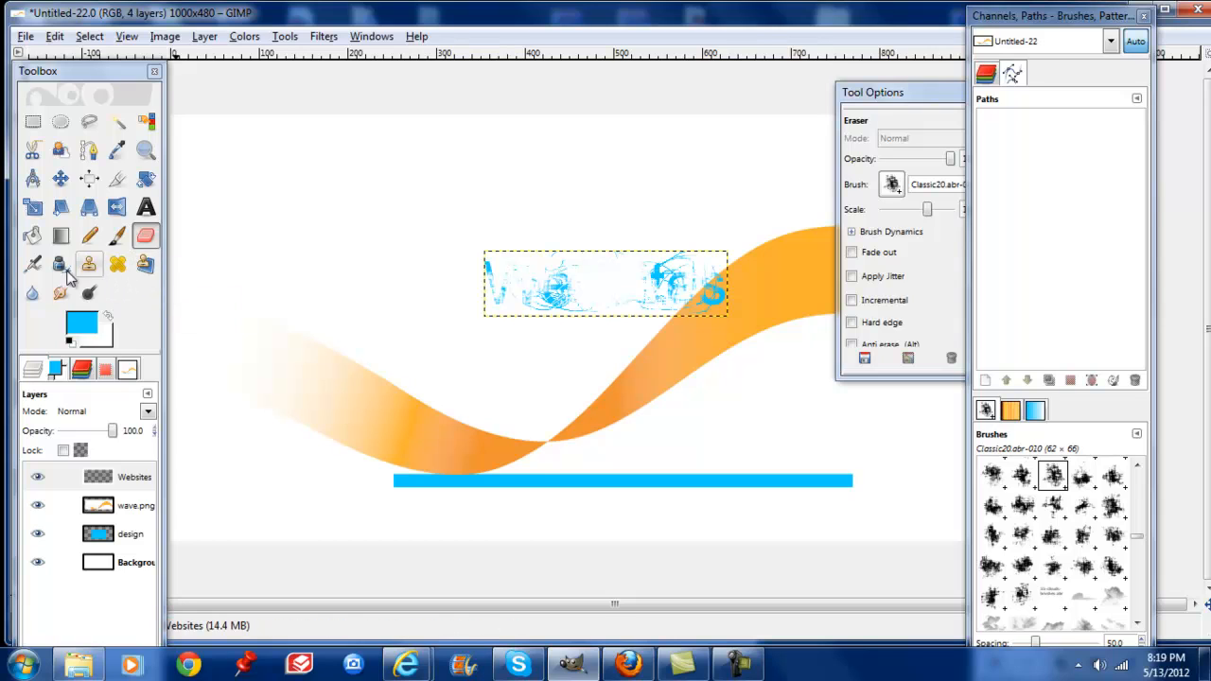
Airbrush soft blue patches over the partly erased Websites text and move the floating panels off the wave
left_click(32, 266)
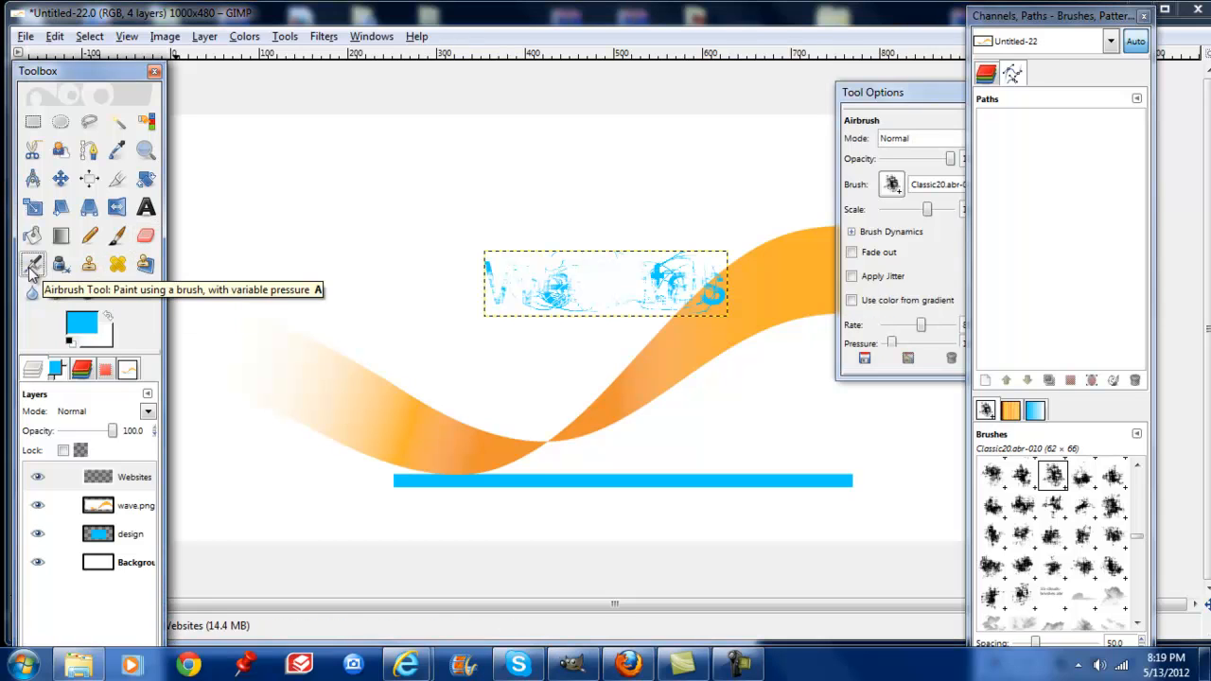
mouse_move(528, 270)
left_mouse_down()
mouse_move(603, 275)
mouse_move(587, 277)
mouse_move(587, 298)
mouse_move(607, 282)
mouse_move(560, 291)
mouse_move(539, 281)
mouse_move(527, 301)
mouse_move(533, 276)
mouse_move(668, 277)
mouse_move(687, 301)
mouse_move(694, 274)
mouse_move(688, 286)
mouse_move(683, 274)
mouse_move(687, 312)
left_mouse_up()
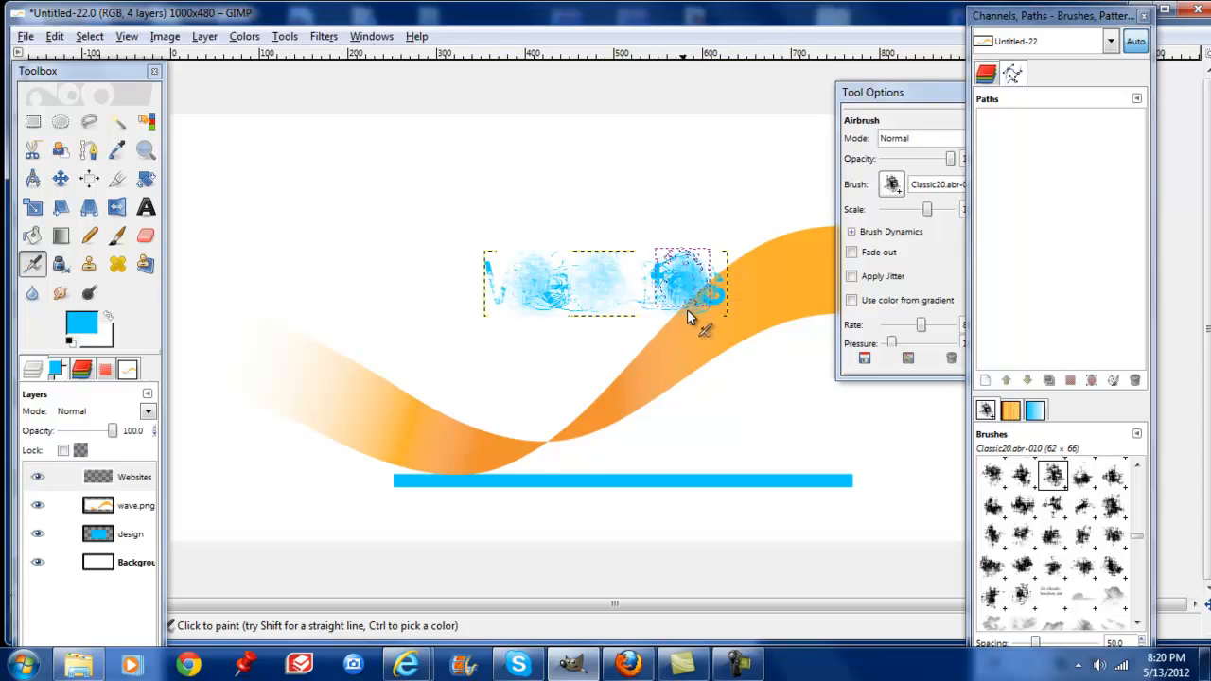
left_click_drag(870, 96, 1046, 98)
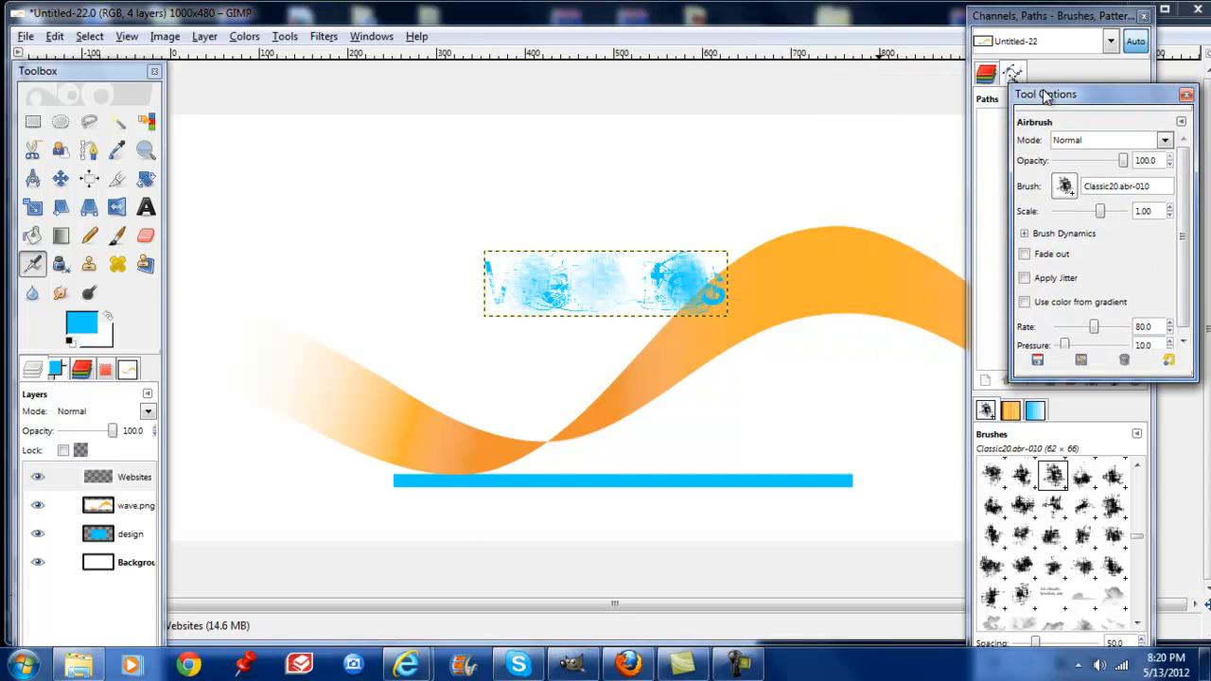
left_click_drag(1034, 25, 1087, 29)
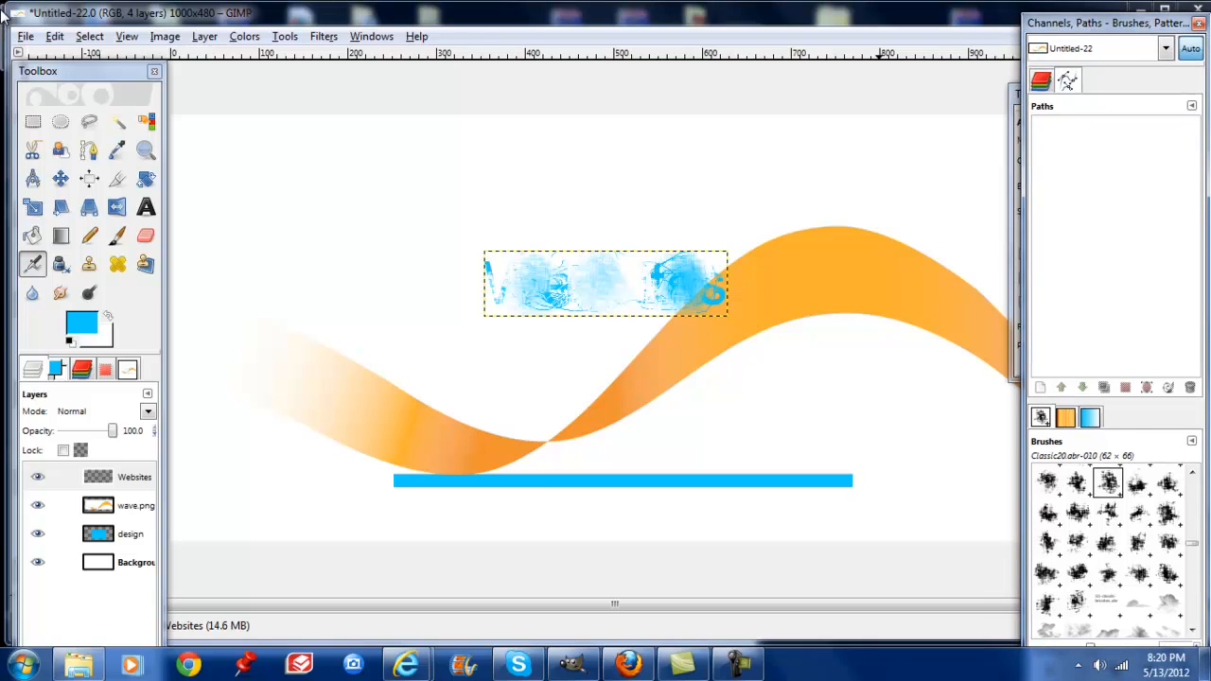
Undo the last two airbrush strokes on the Websites layer
left_click(56, 37)
left_click(53, 38)
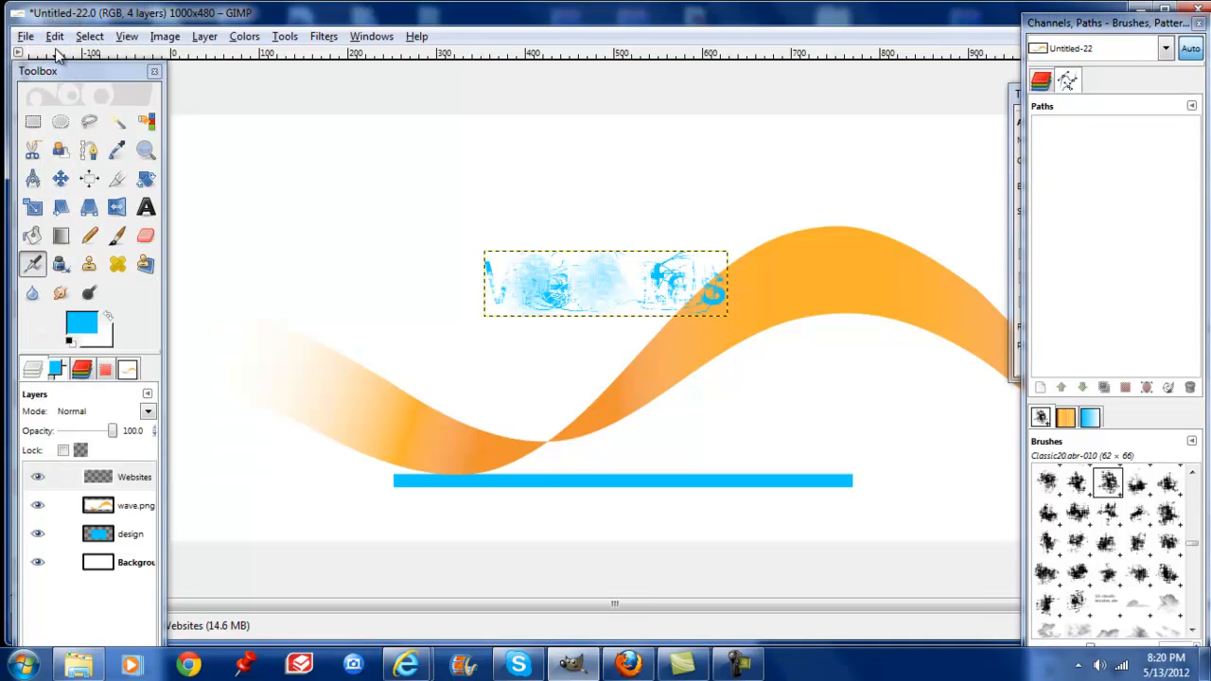
left_click(52, 38)
left_click(60, 57)
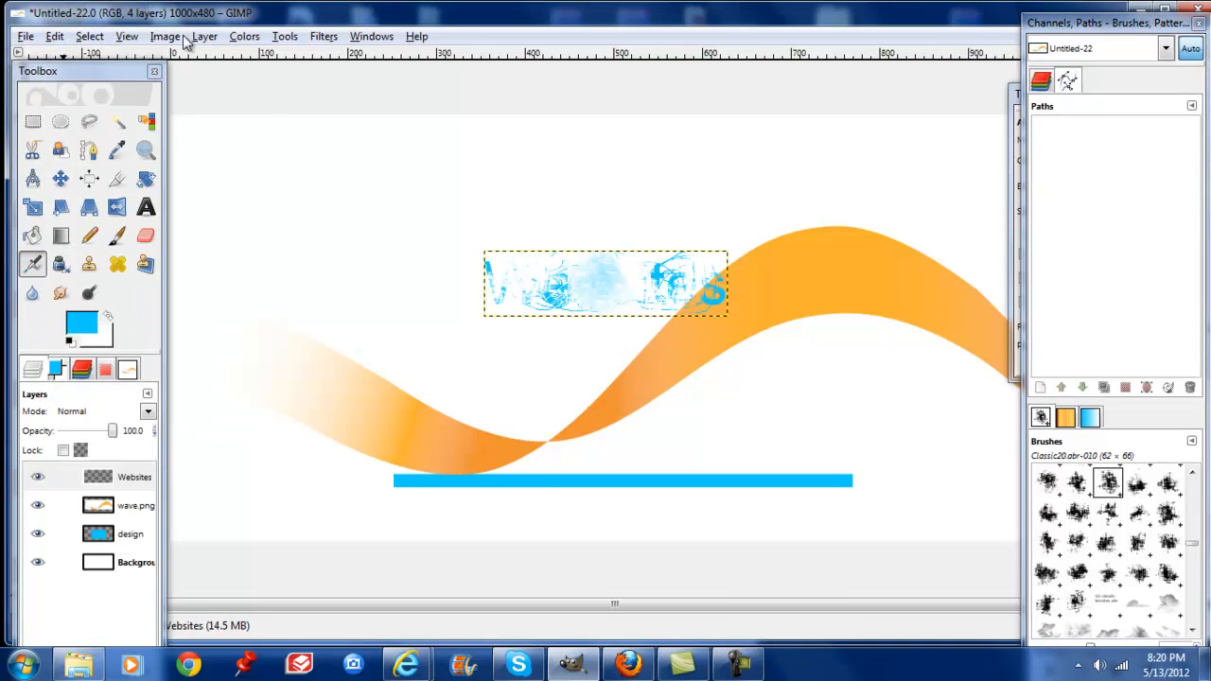
Close the wave image without saving and create a new blank 1000 × 480 pixel image
left_click(1198, 8)
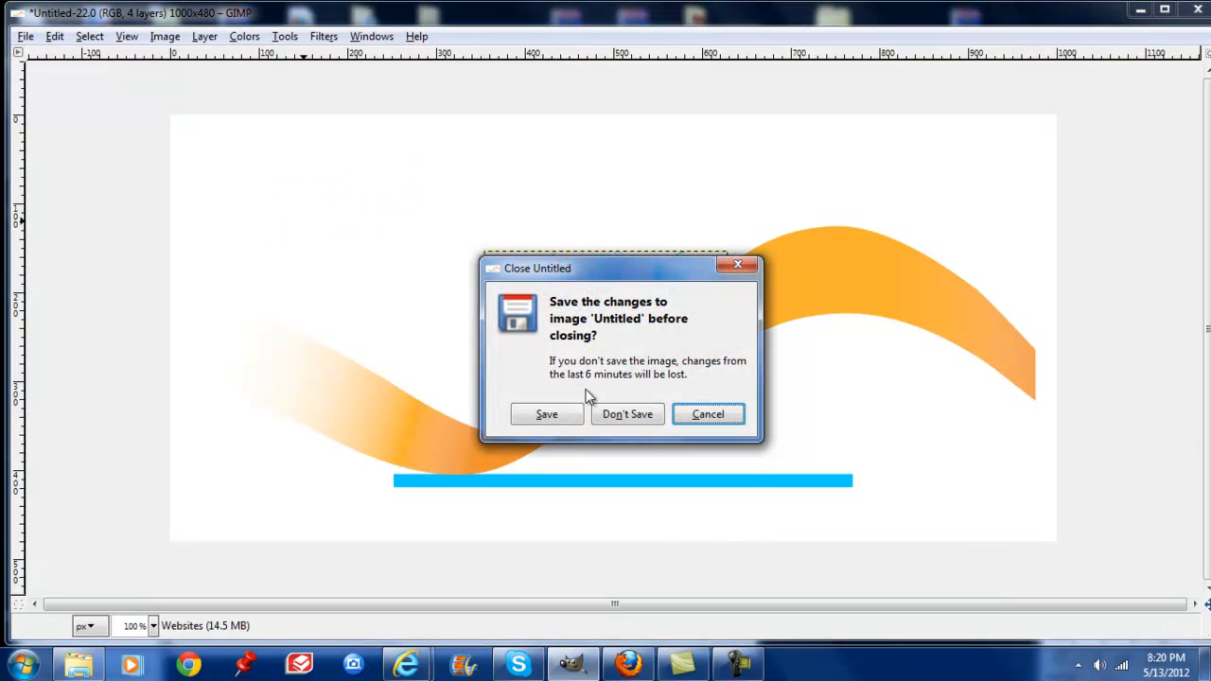
left_click(616, 416)
left_click(26, 38)
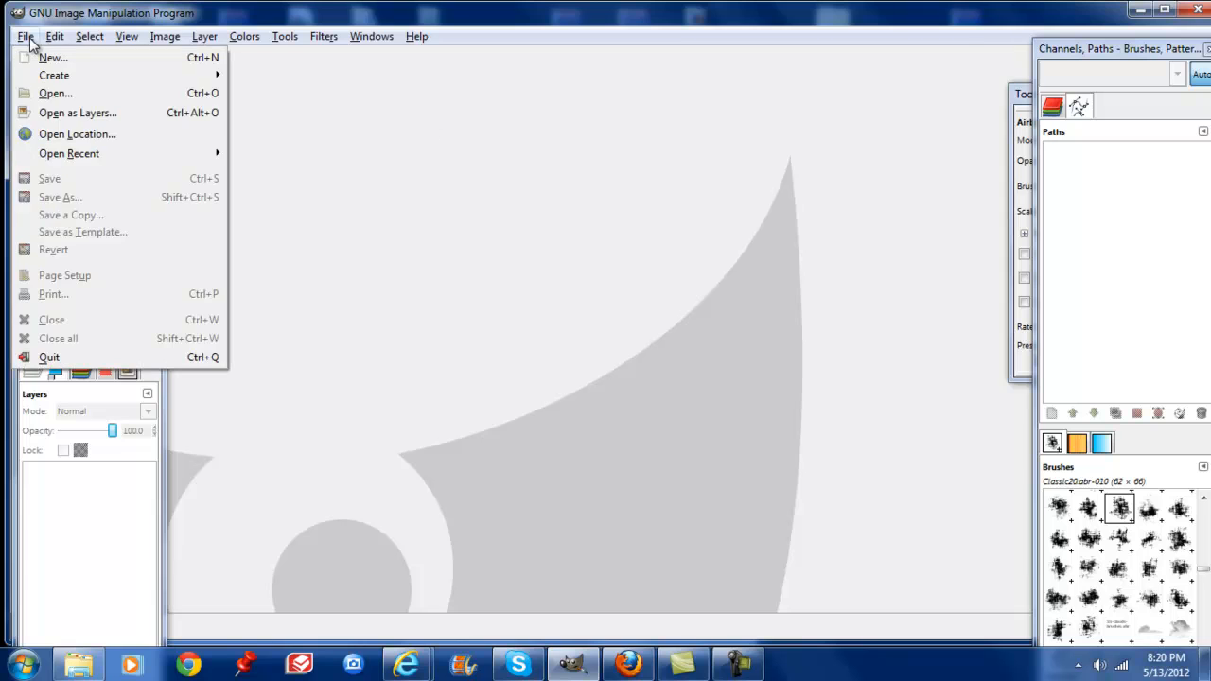
left_click(44, 57)
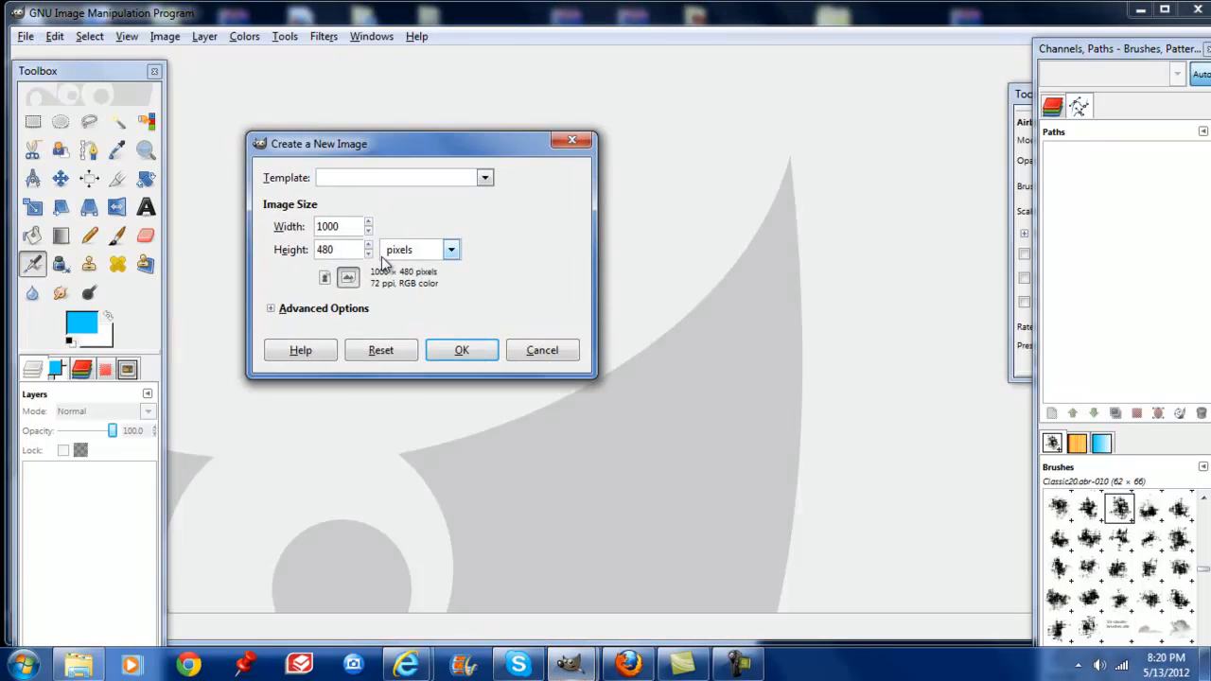
left_click(462, 352)
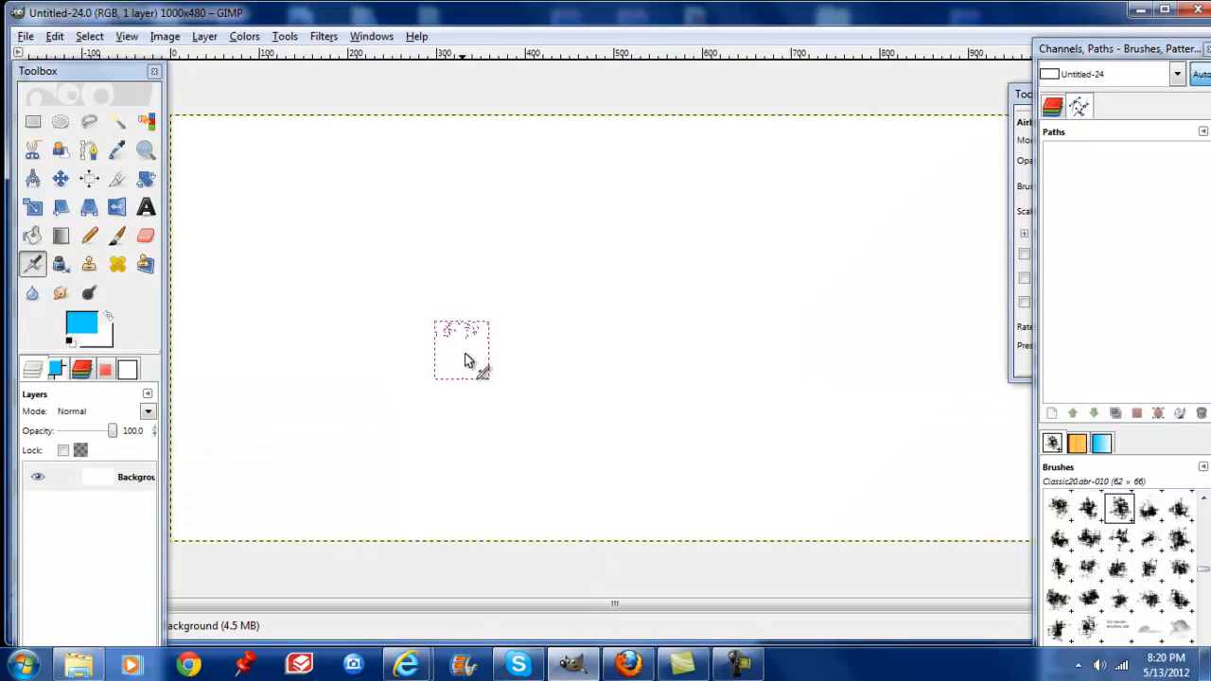
Set the Blend tool's gradient to FG to BG (HSV clockwise) and check the shape choices, keeping Linear
left_click(60, 238)
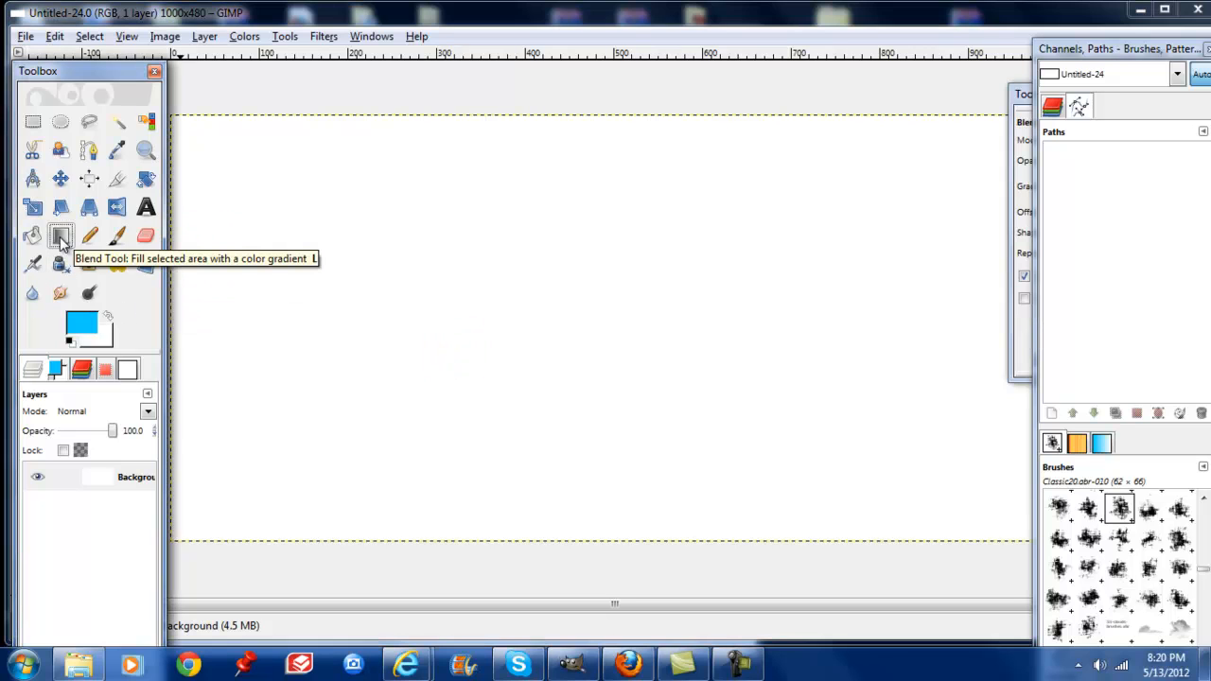
left_click_drag(1030, 99, 1053, 142)
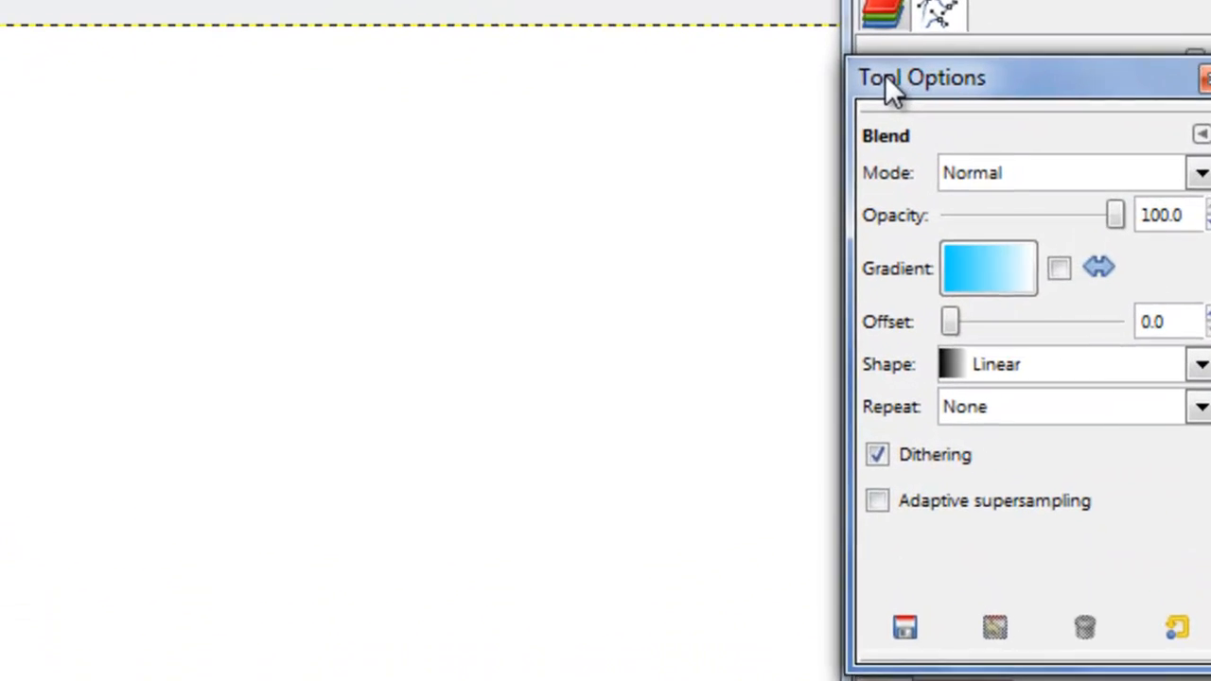
left_click_drag(890, 90, 803, 54)
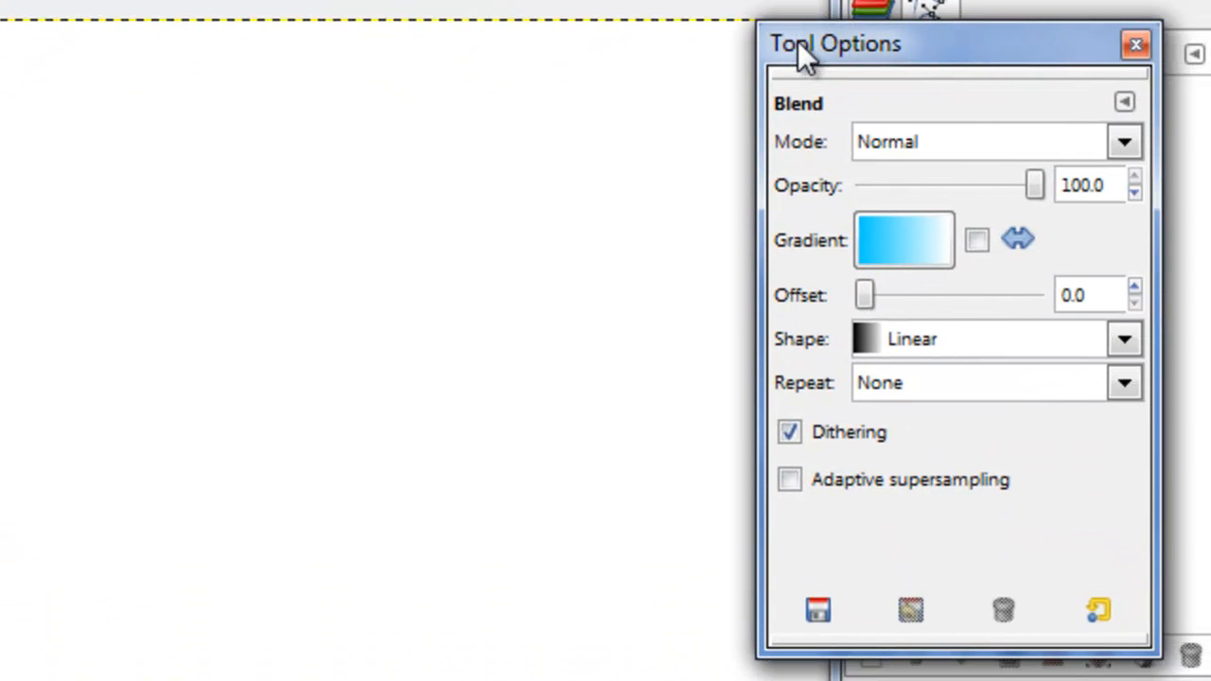
left_click(905, 242)
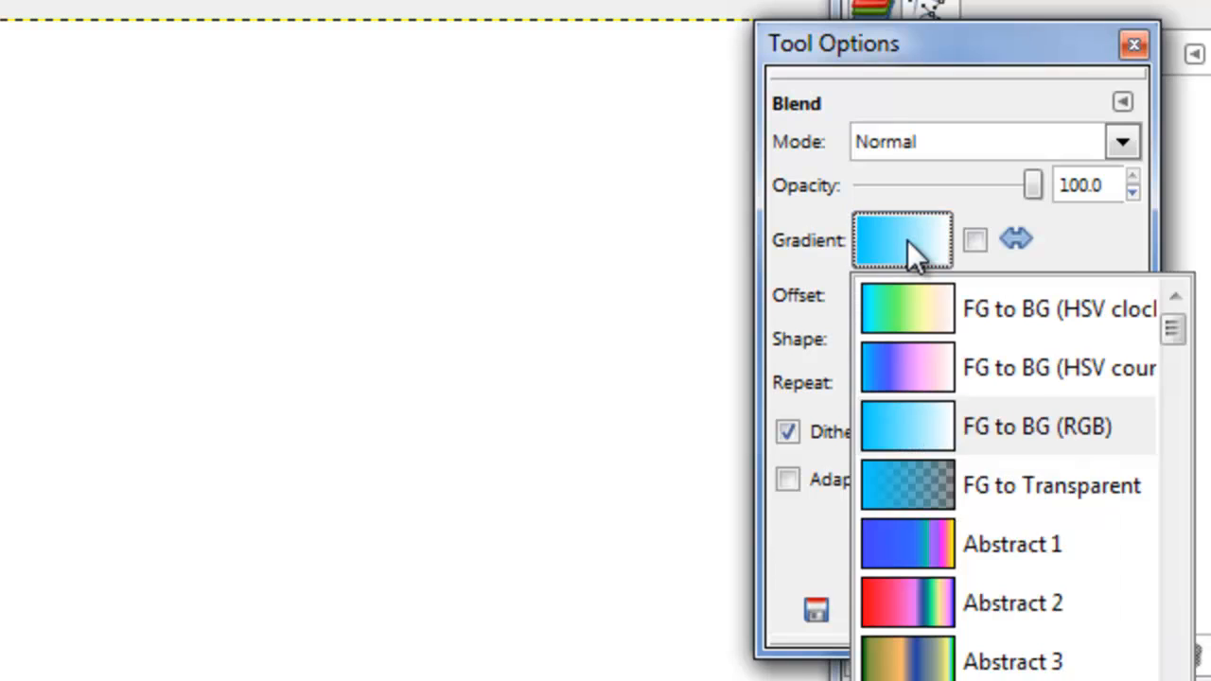
left_click(909, 303)
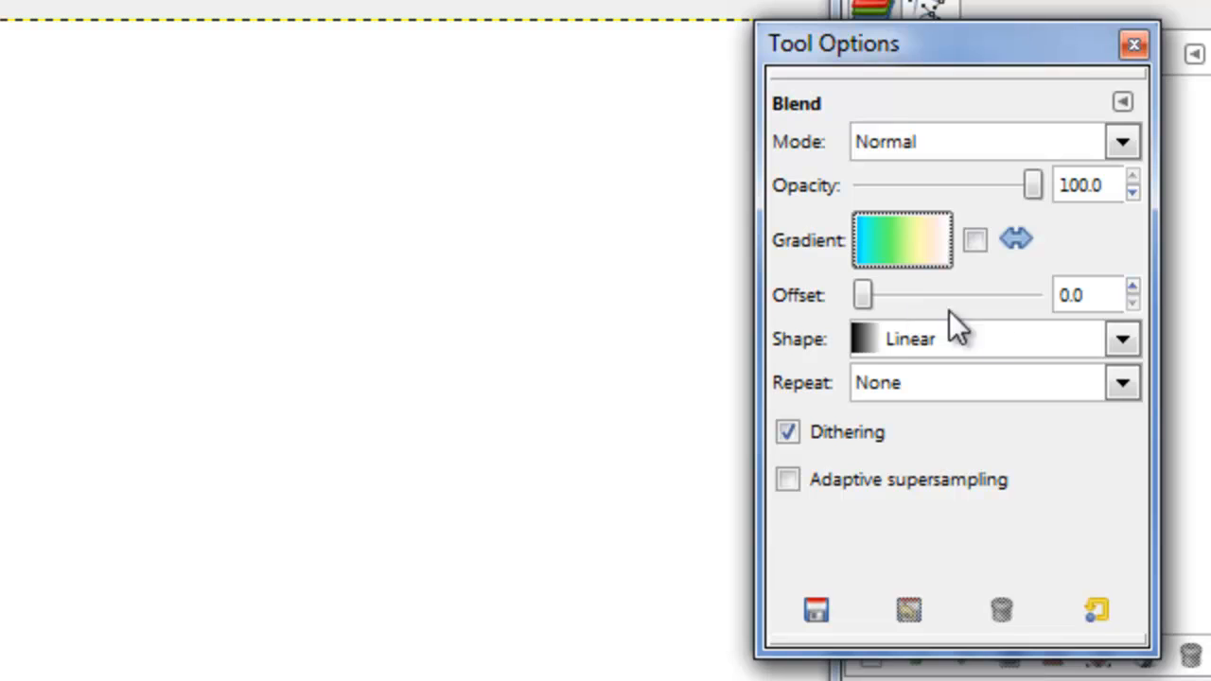
left_click(1119, 343)
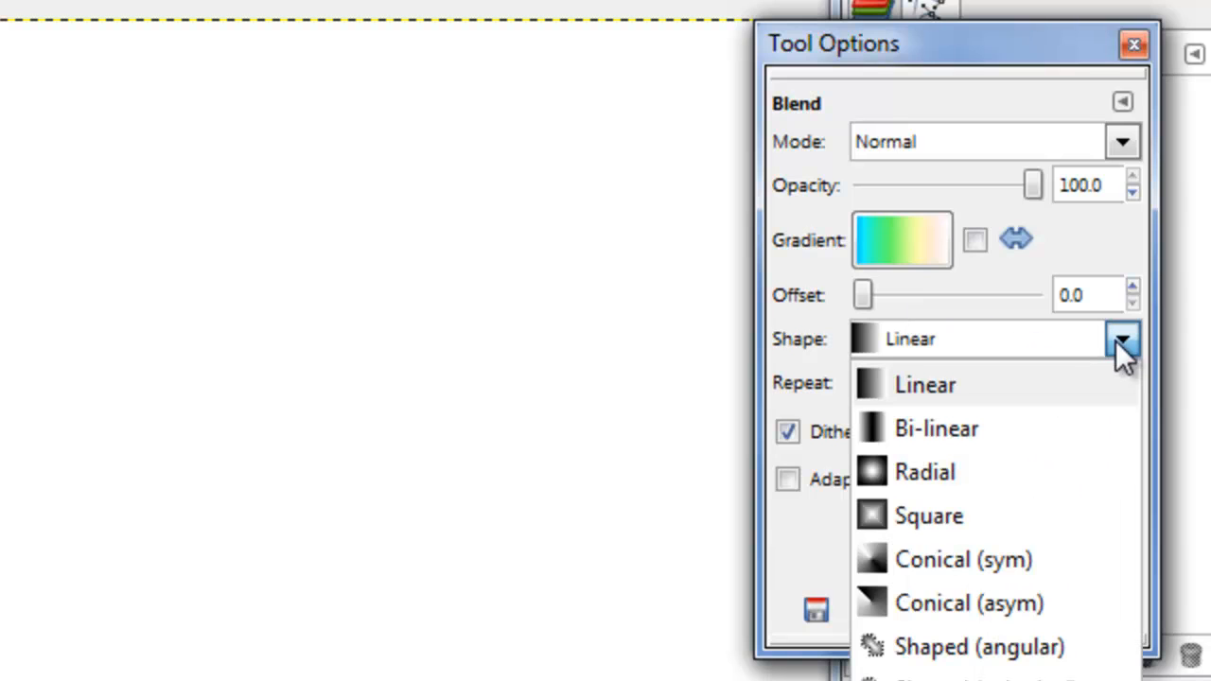
left_click(1117, 343)
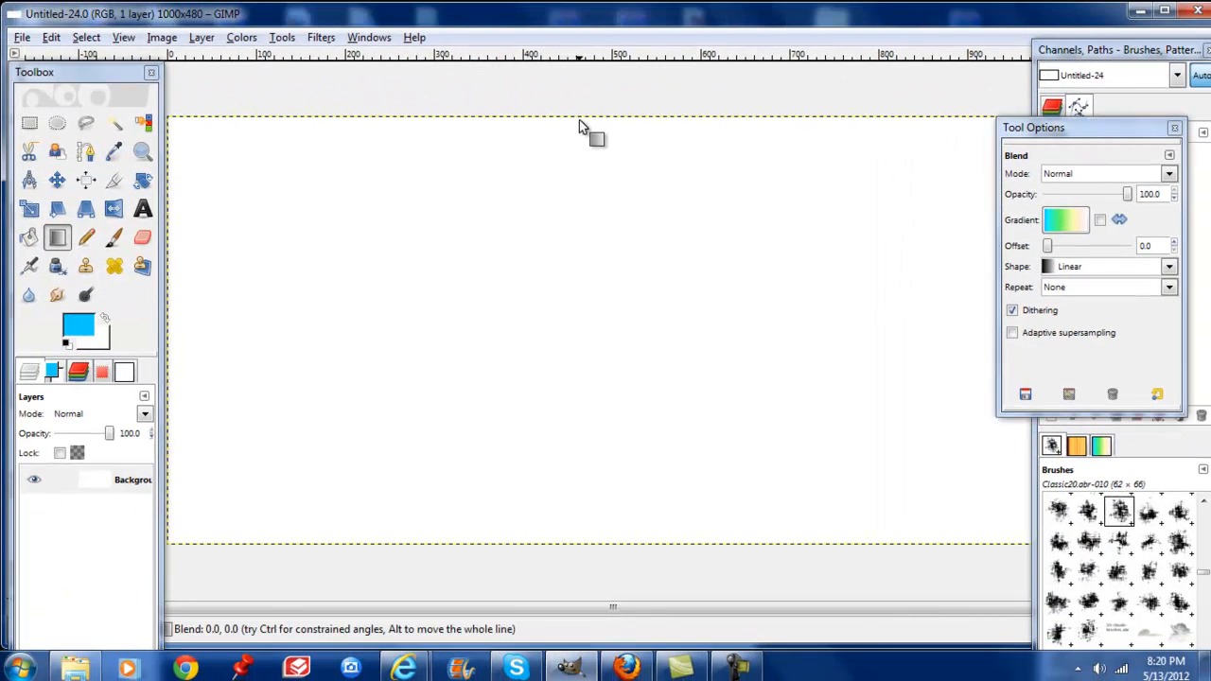
Fill the blank canvas with the gradient from top edge to bottom edge, and again from bottom to top
left_click_drag(579, 120, 576, 546)
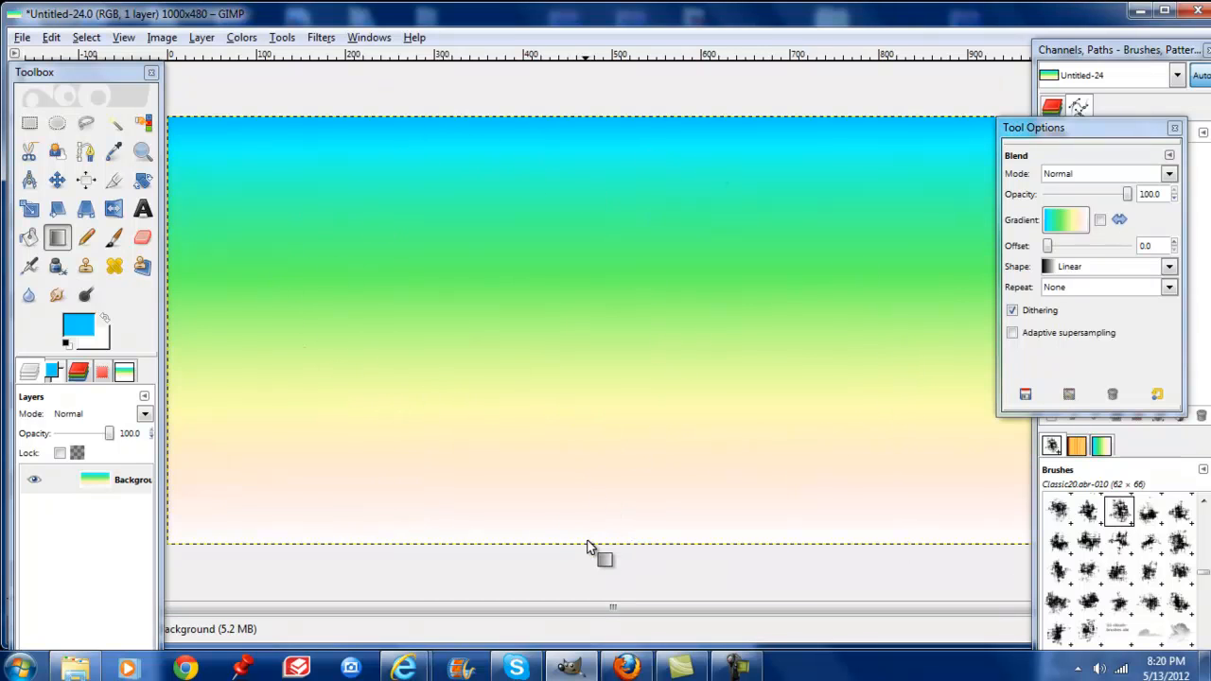
left_click_drag(605, 546, 606, 127)
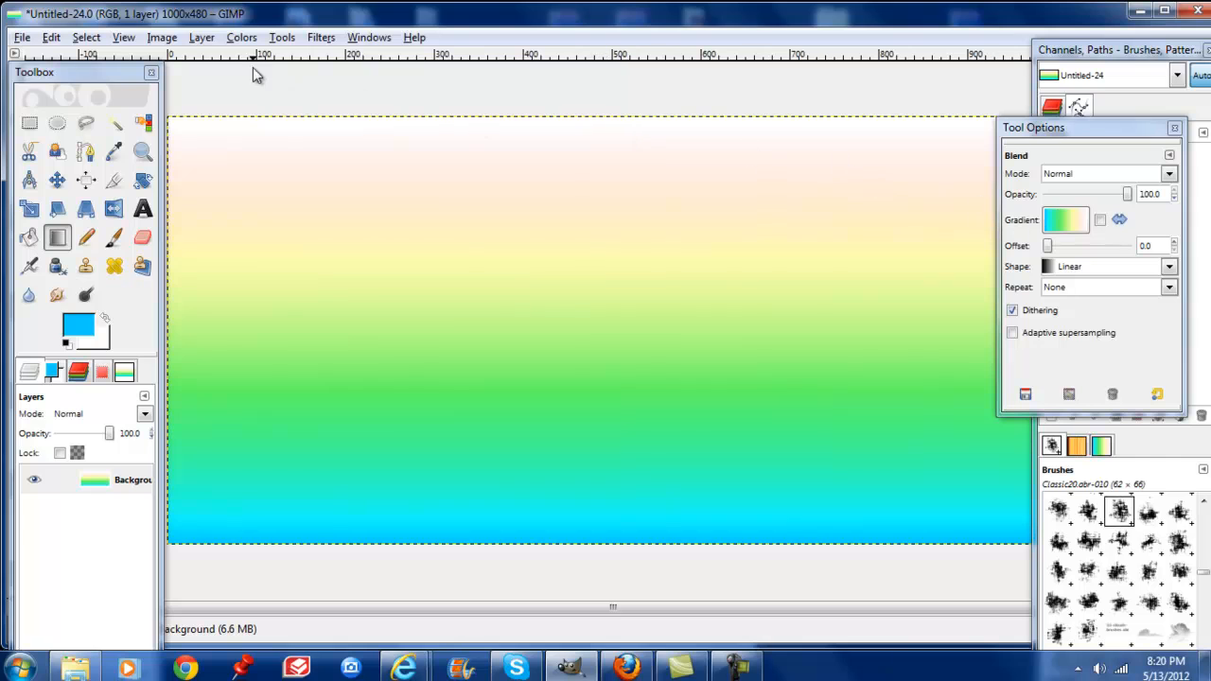
Undo both gradient fills on the Background layer
left_click(72, 58)
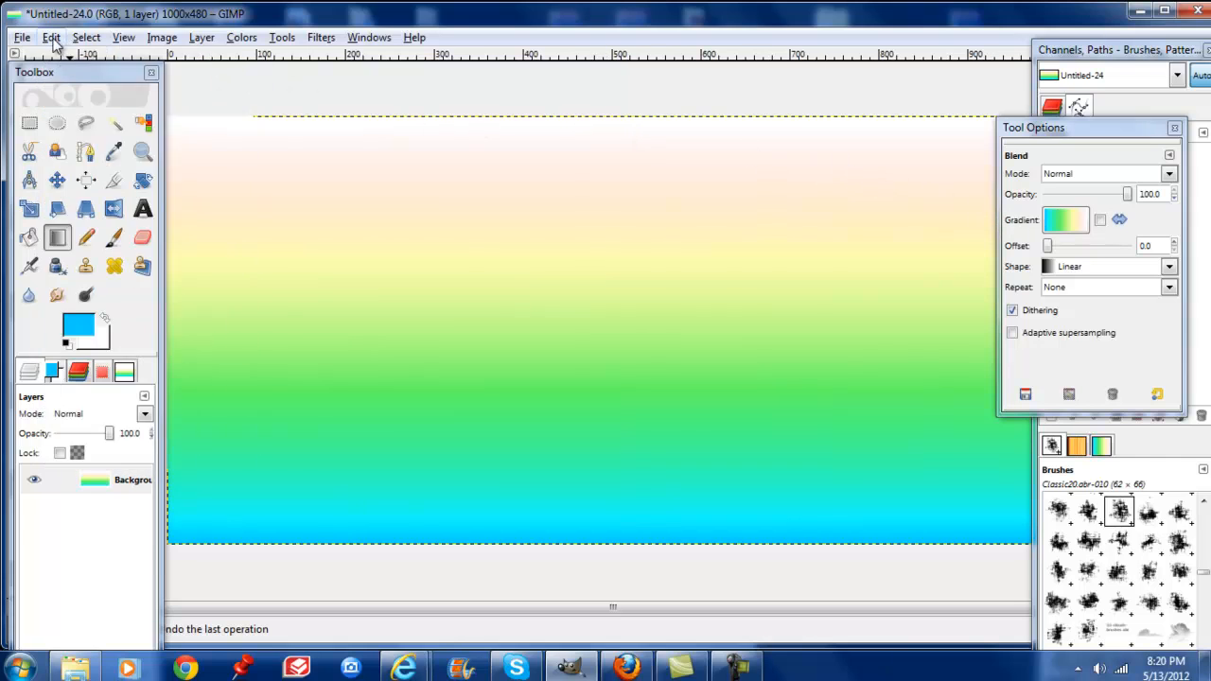
left_click(51, 37)
left_click(72, 58)
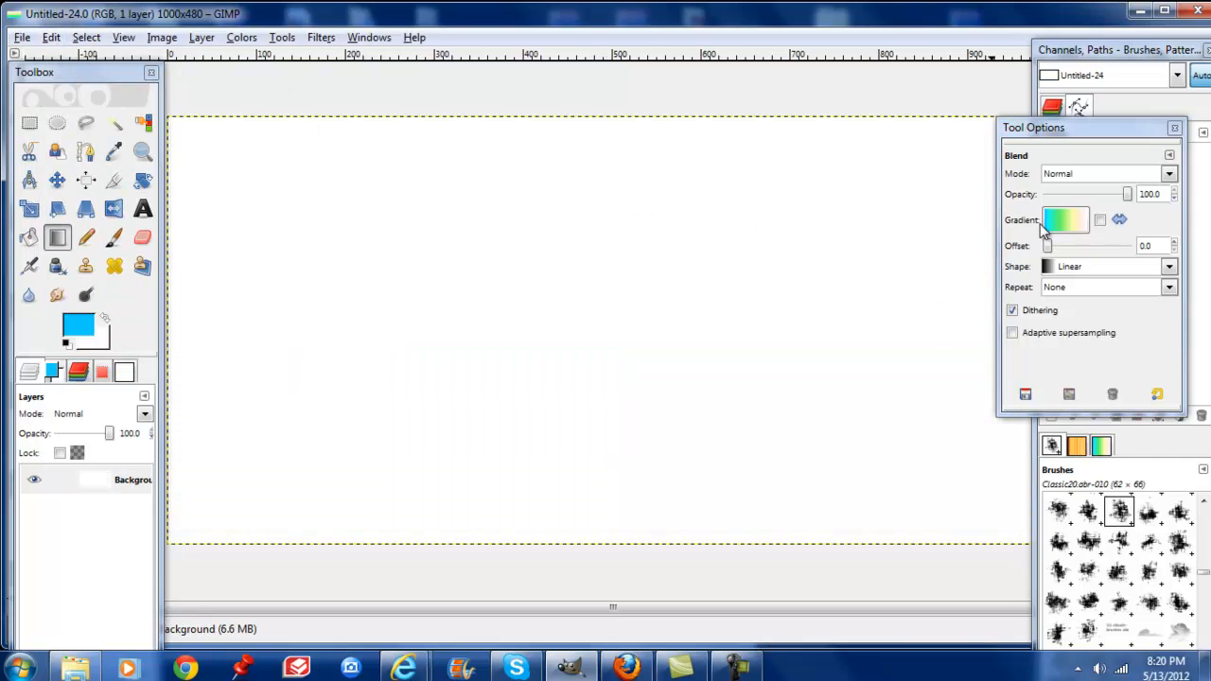
Set the Blend shape to Bi-linear and fill the canvas four times with gradients running in different directions
left_click(1171, 267)
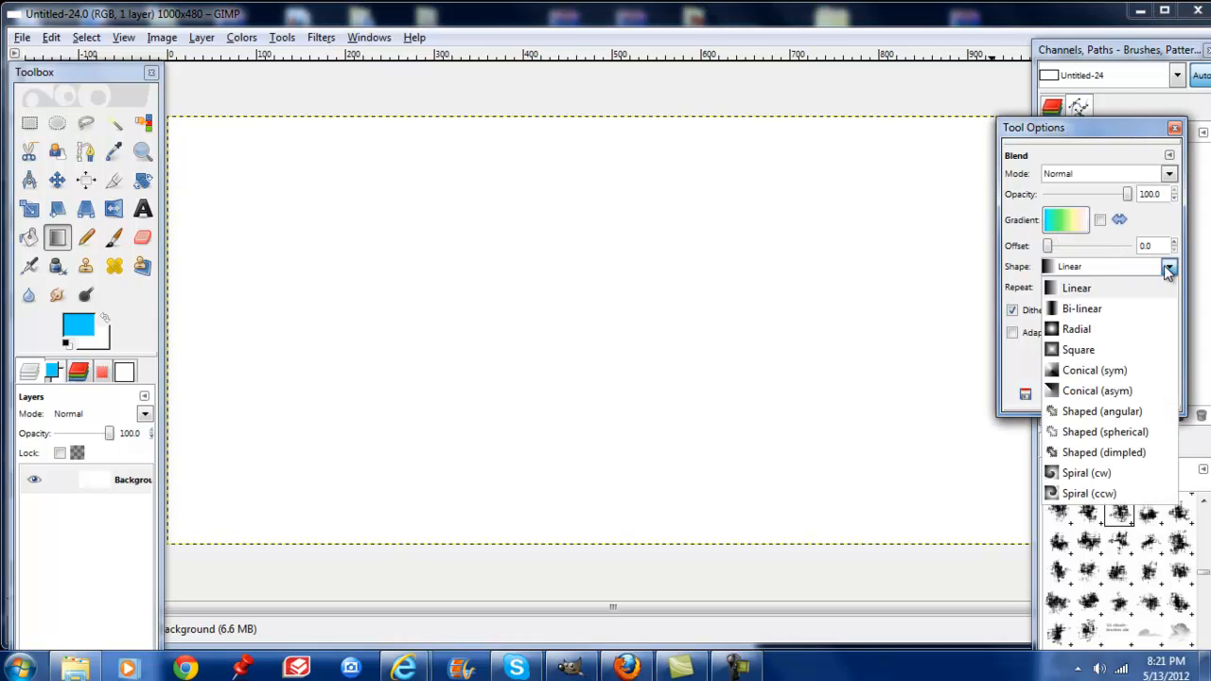
left_click(1103, 312)
left_click_drag(880, 230, 481, 244)
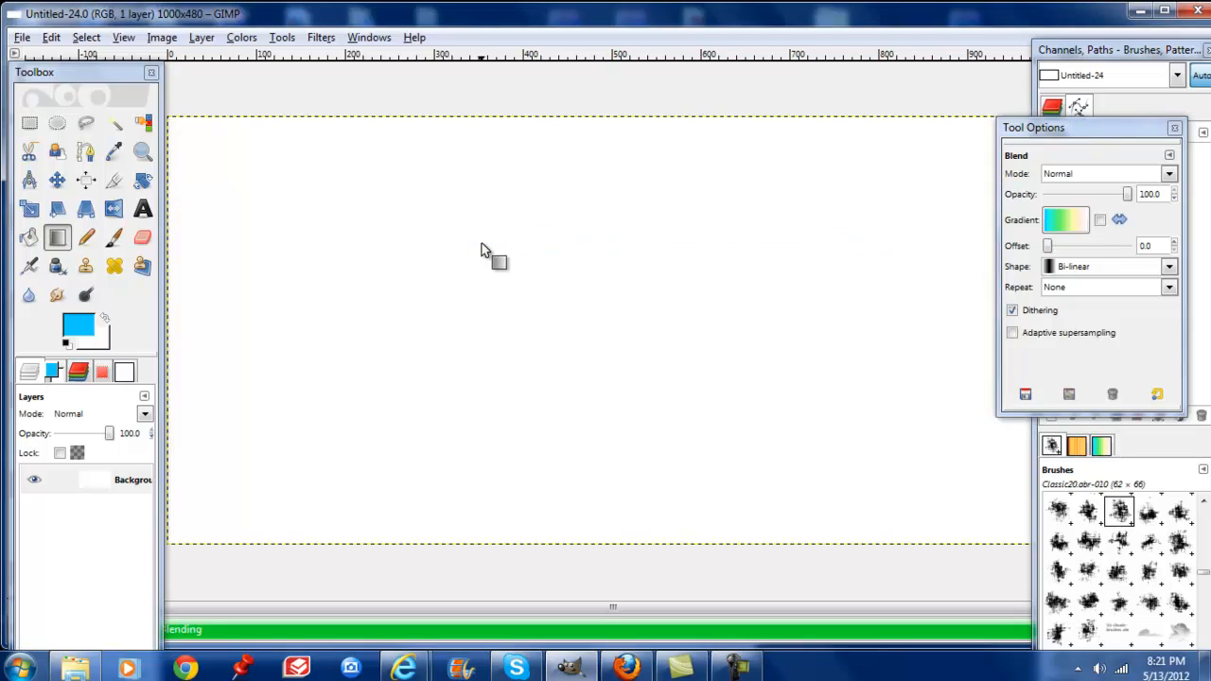
left_click_drag(568, 152, 588, 385)
left_click_drag(494, 446, 698, 427)
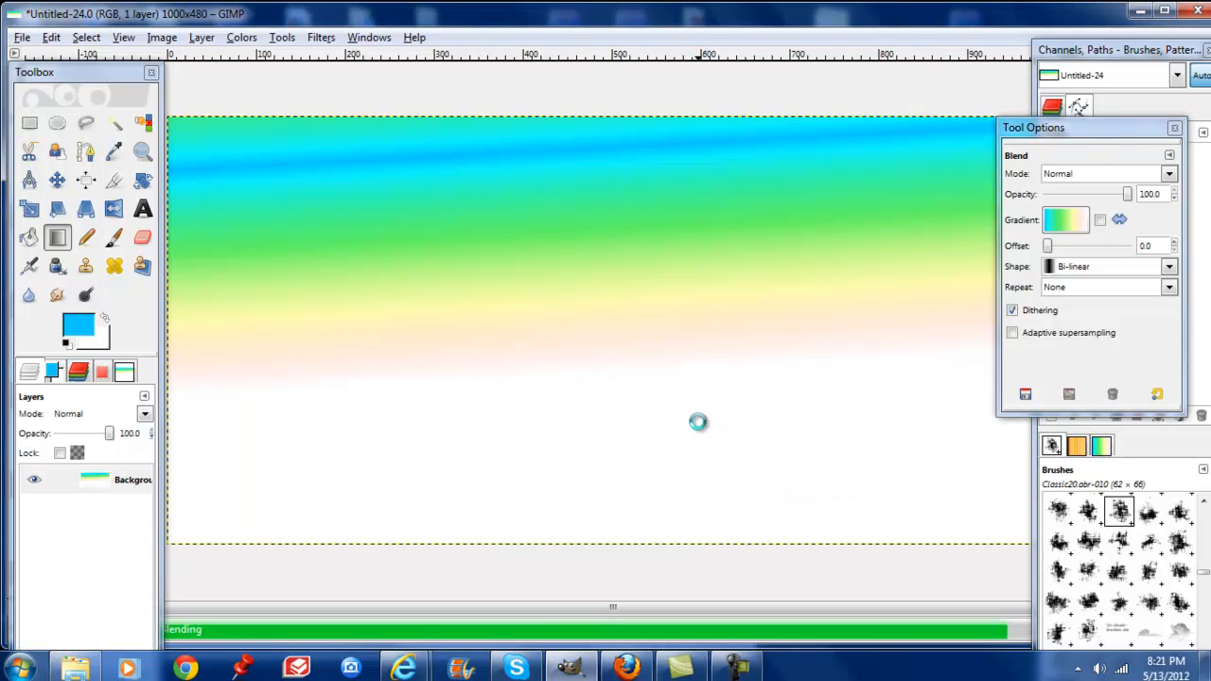
left_click_drag(775, 305, 658, 356)
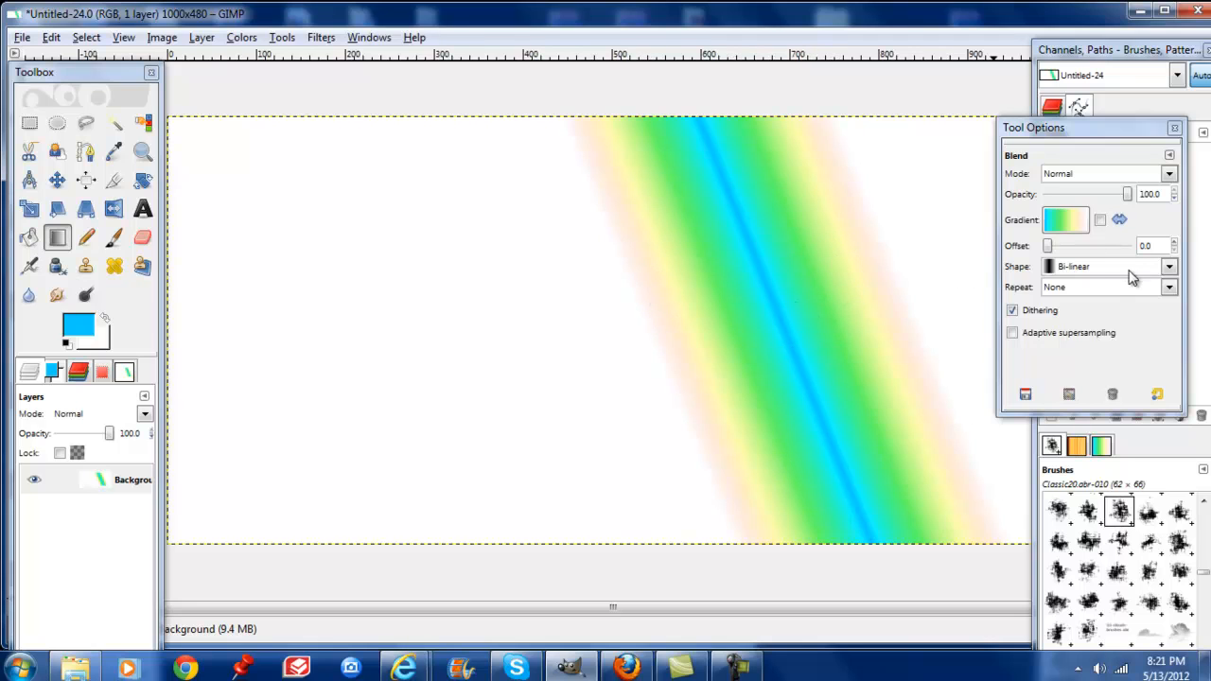
Undo all four bi-linear gradient fills on the Background layer
left_click(1170, 267)
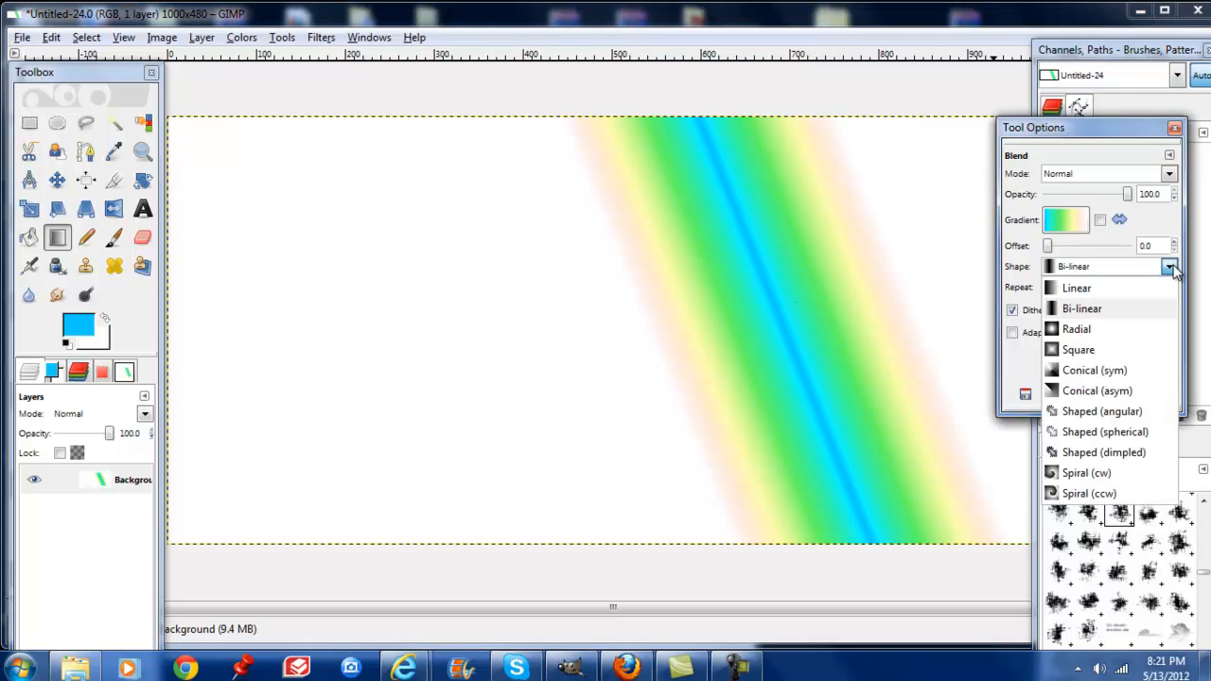
left_click(50, 48)
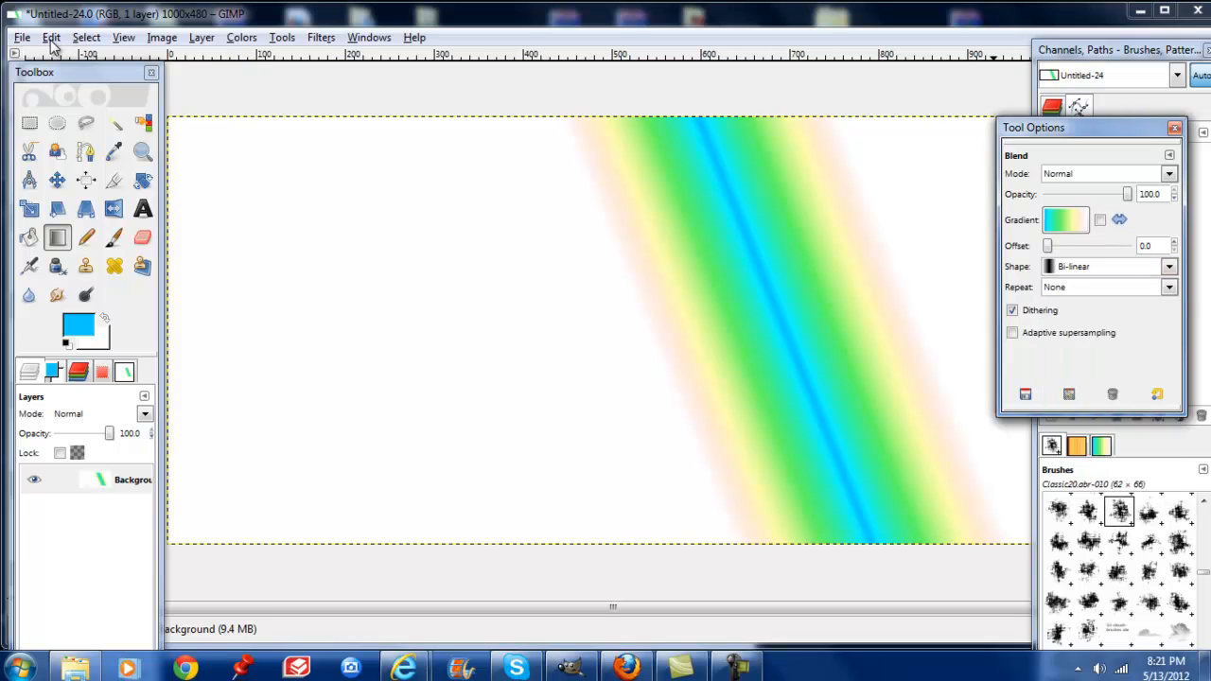
left_click(51, 38)
left_click(67, 59)
left_click(52, 38)
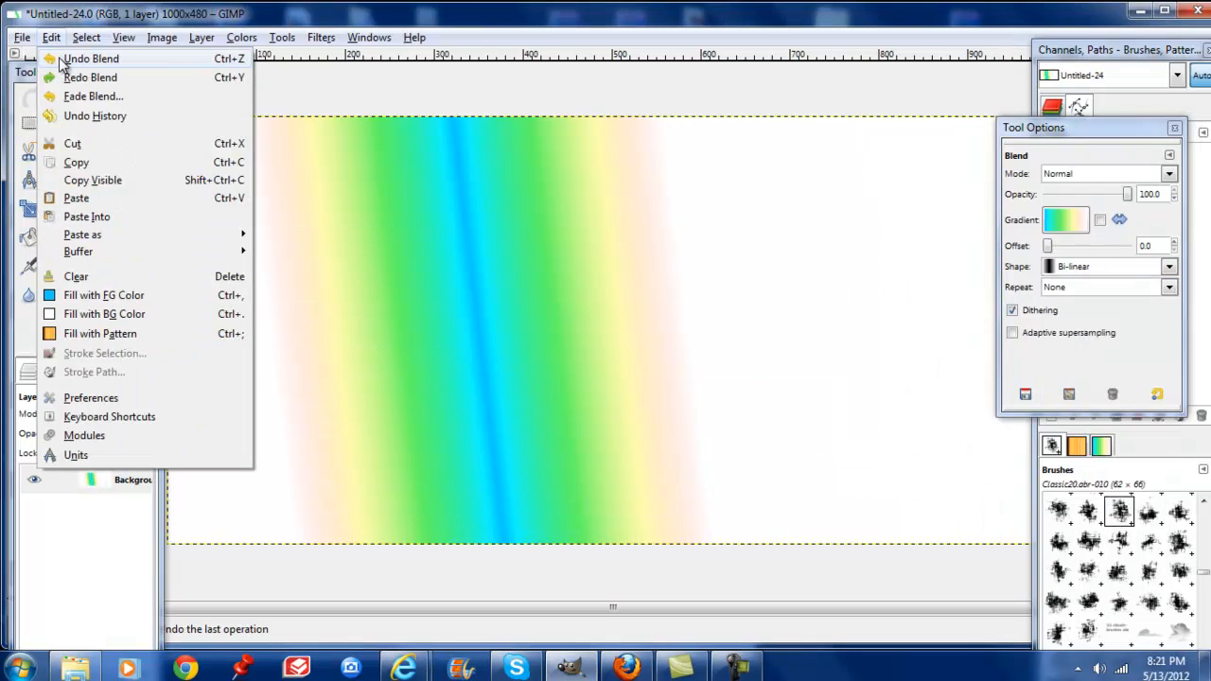
left_click(63, 60)
left_click(51, 38)
left_click(62, 59)
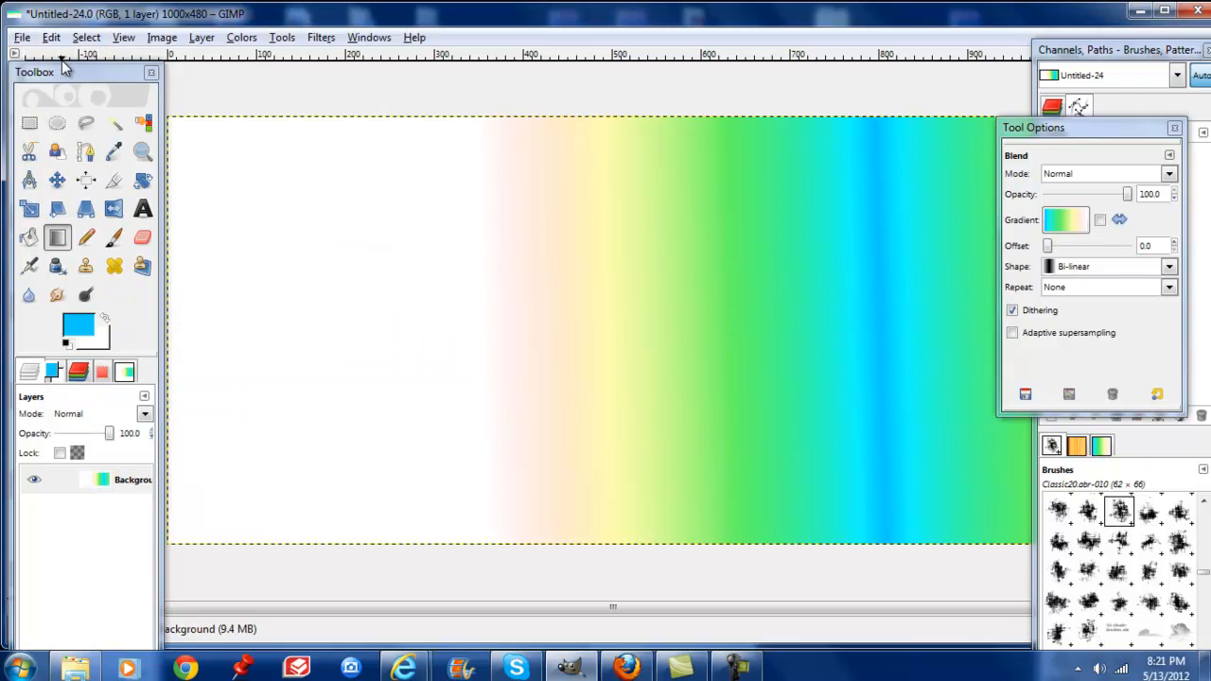
left_click(51, 38)
left_click(62, 58)
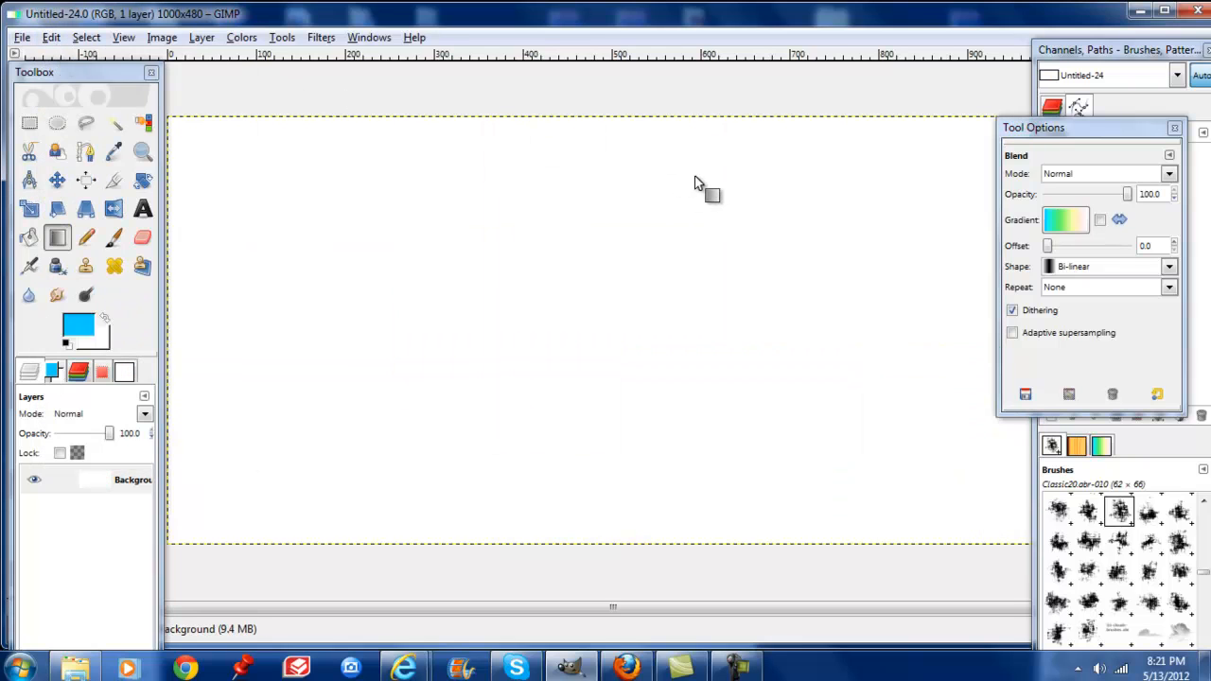
Set the Blend shape to Radial, try a fill from the canvas's upper middle downward, and undo that fill
left_click(1169, 267)
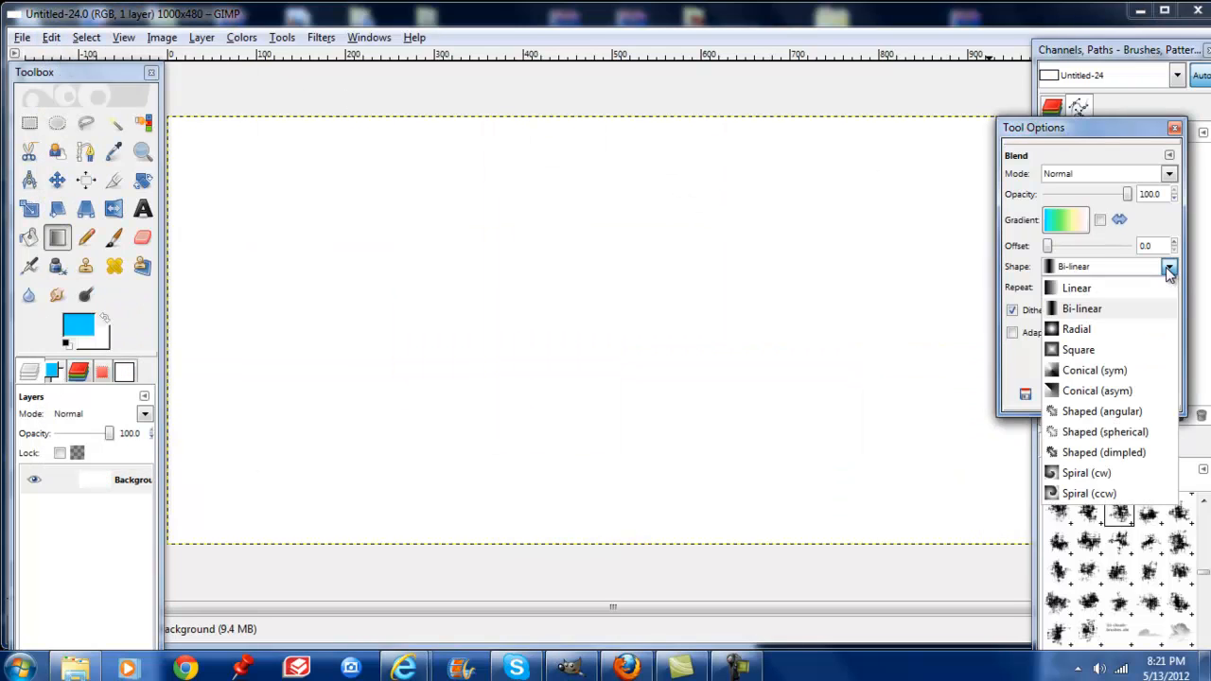
left_click(1079, 331)
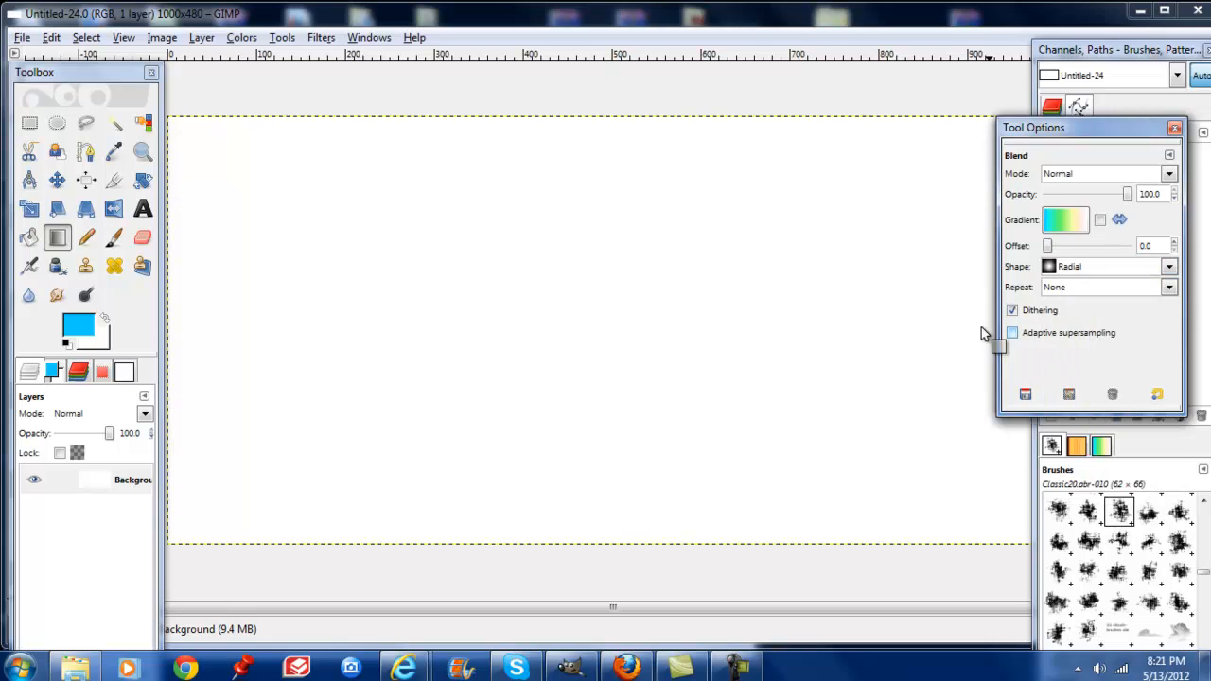
left_click_drag(581, 225, 580, 399)
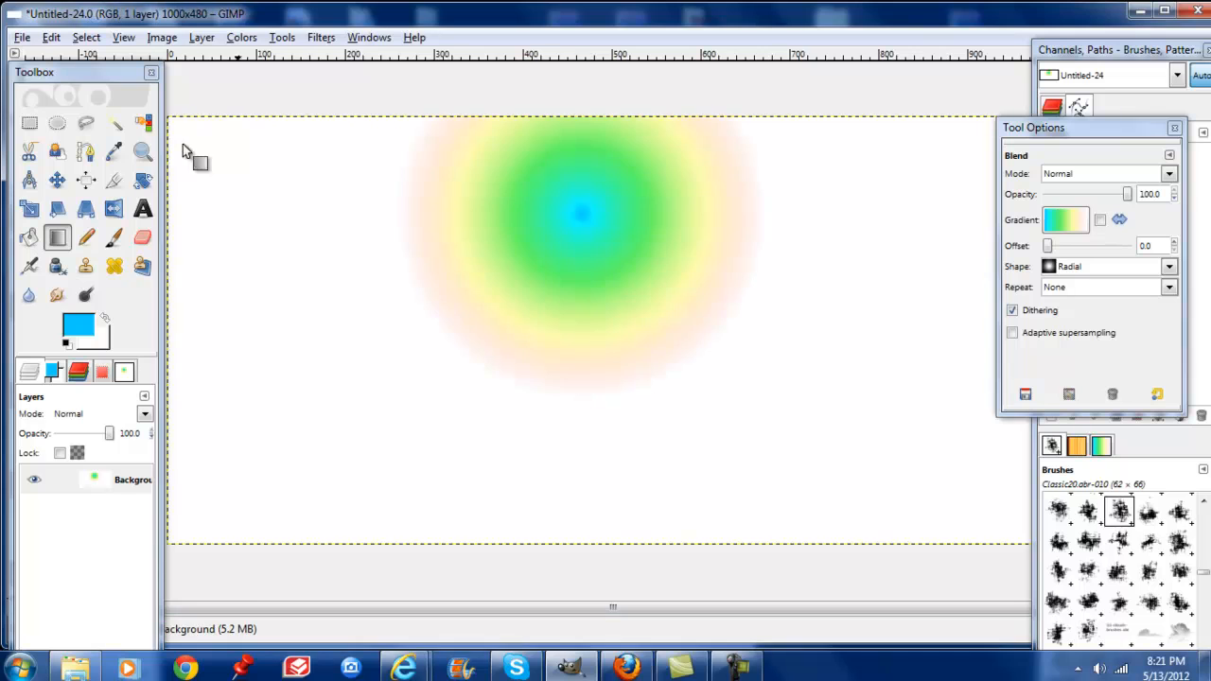
left_click(51, 37)
left_click(90, 54)
Draw five radial gradient fills of varying size at different spots on the canvas
left_click_drag(383, 346, 511, 386)
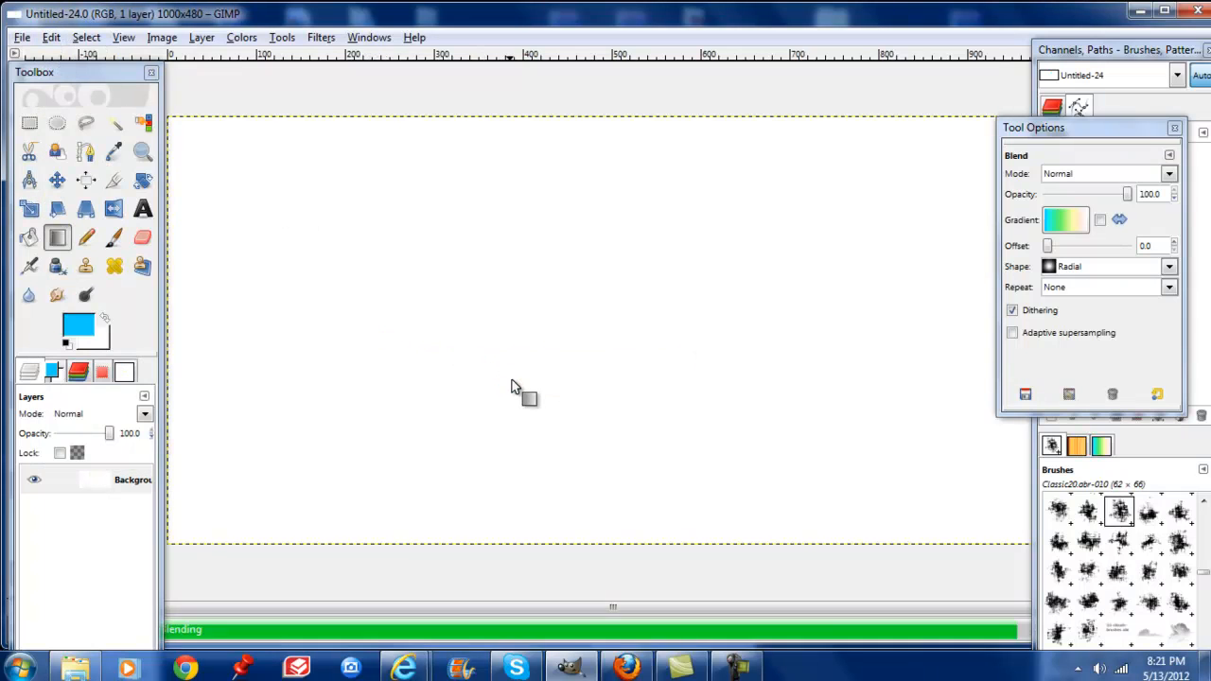
left_click_drag(697, 306, 762, 386)
left_click_drag(396, 260, 315, 398)
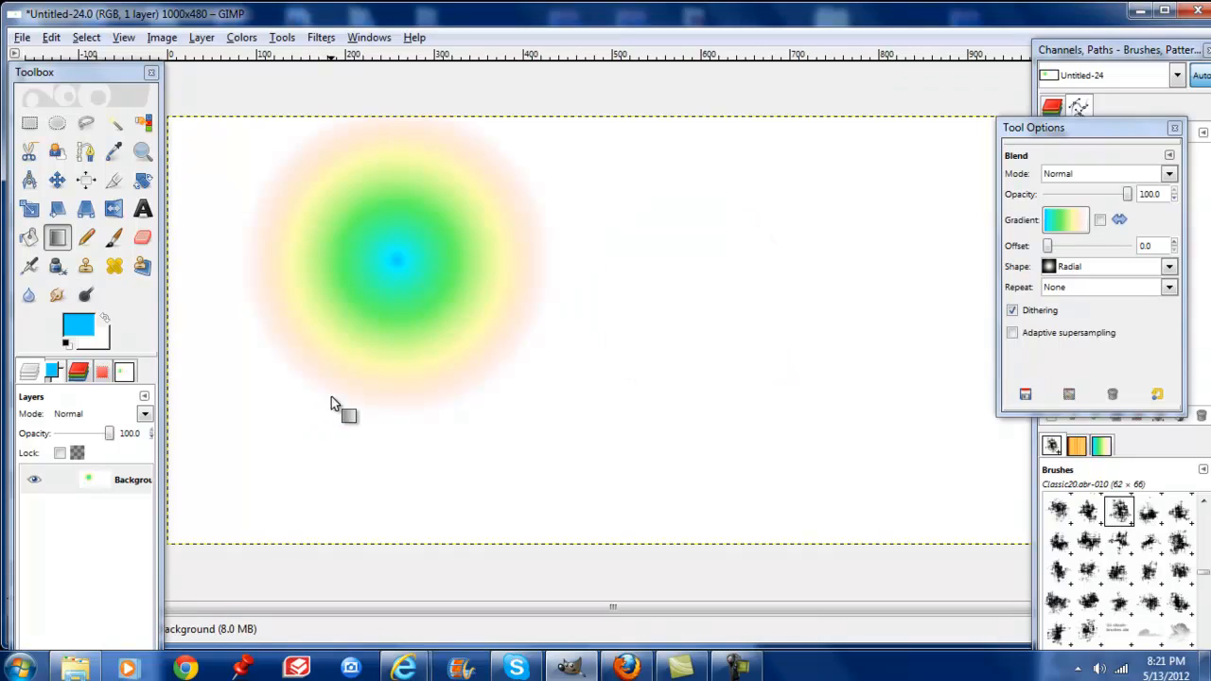
left_click_drag(849, 352, 771, 423)
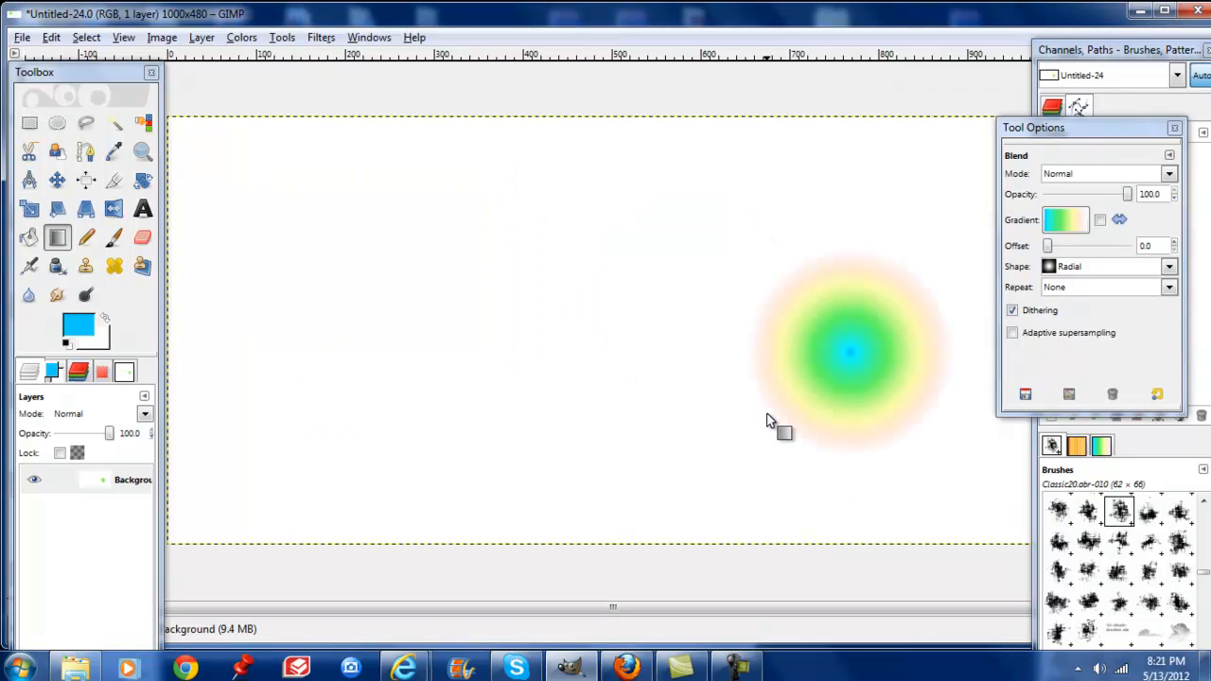
left_click_drag(313, 262, 539, 333)
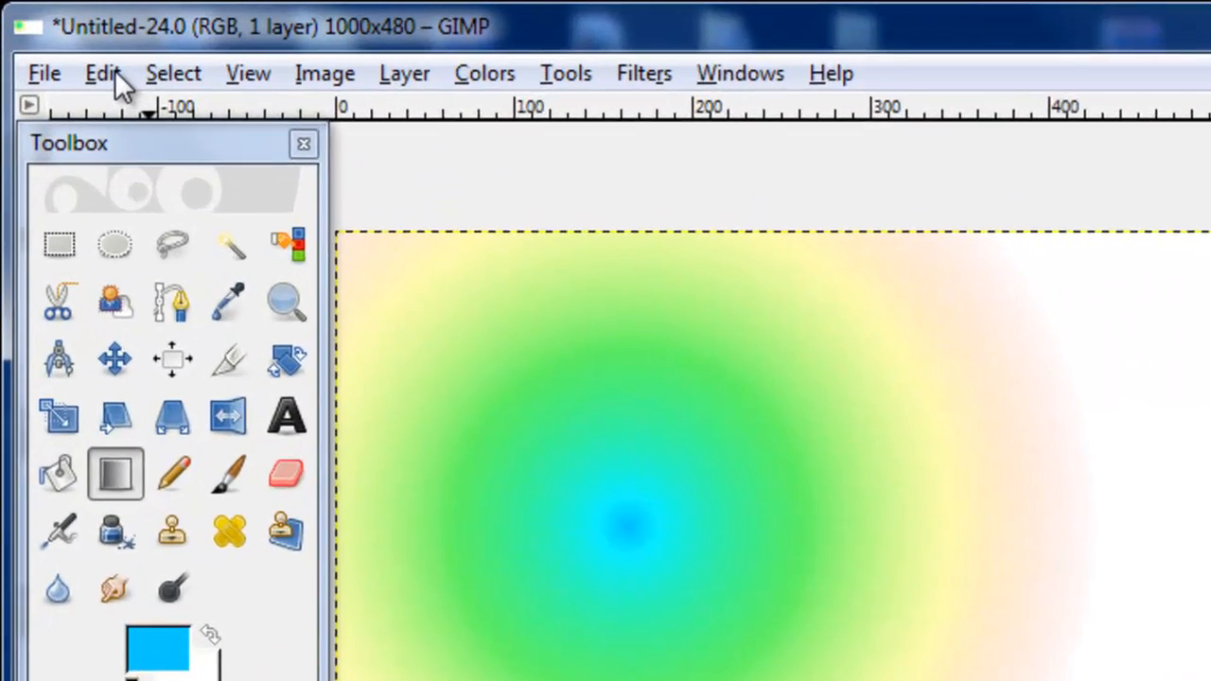
Undo all five radial gradient fills on the Background layer
left_click(65, 42)
left_click(71, 68)
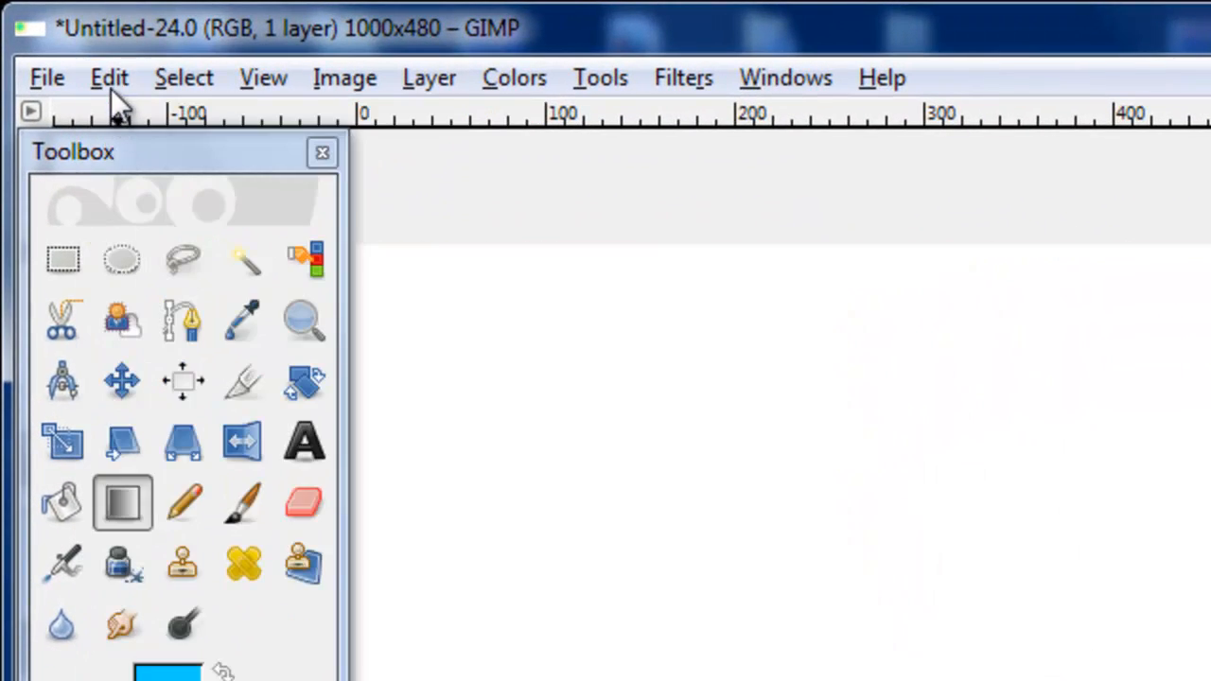
left_click(62, 48)
left_click(123, 163)
left_click(108, 80)
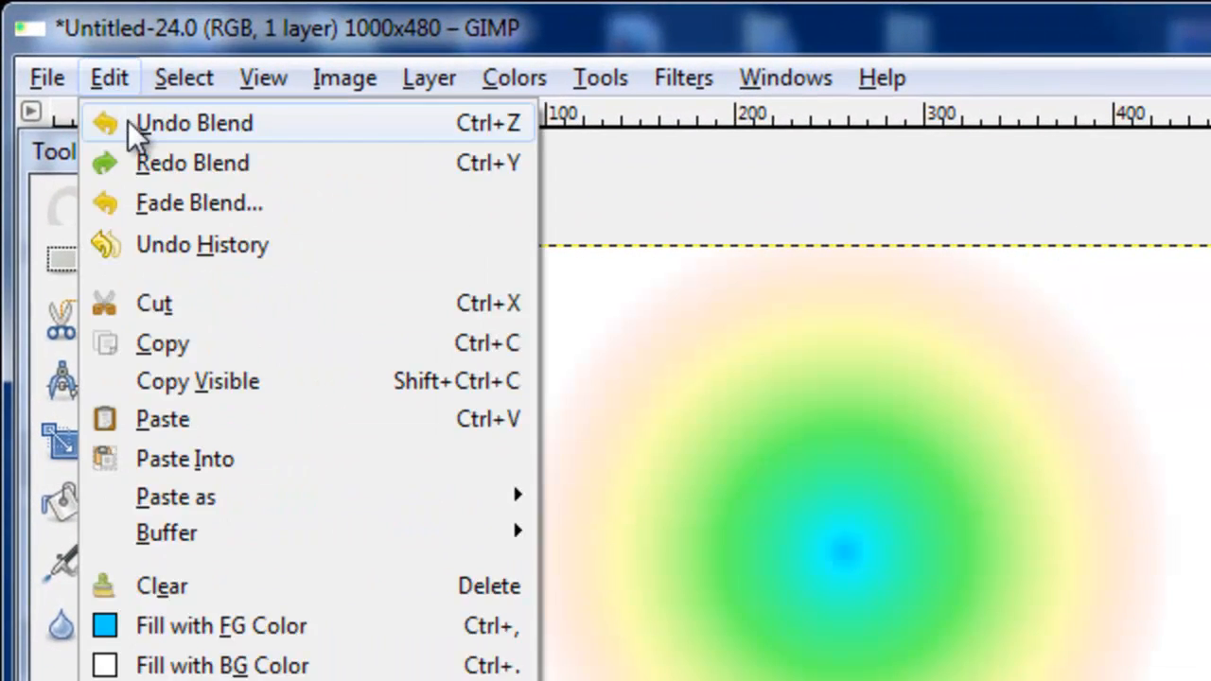
left_click(127, 120)
left_click(112, 81)
left_click(134, 121)
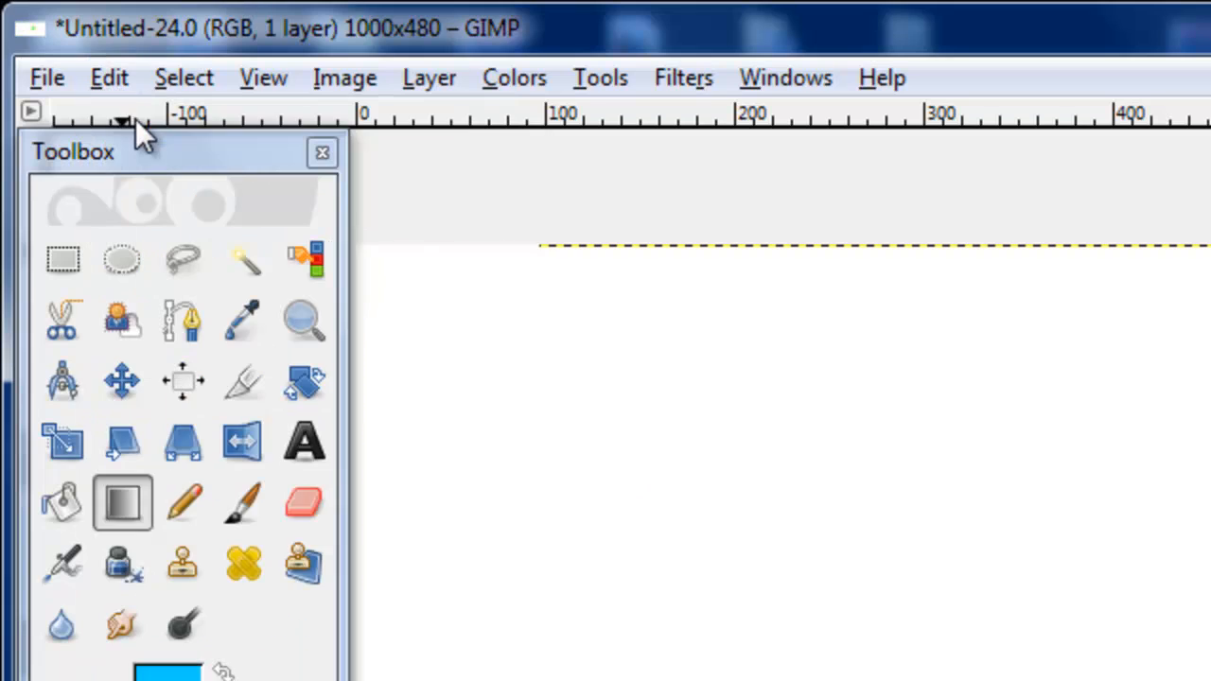
left_click(112, 79)
left_click(104, 122)
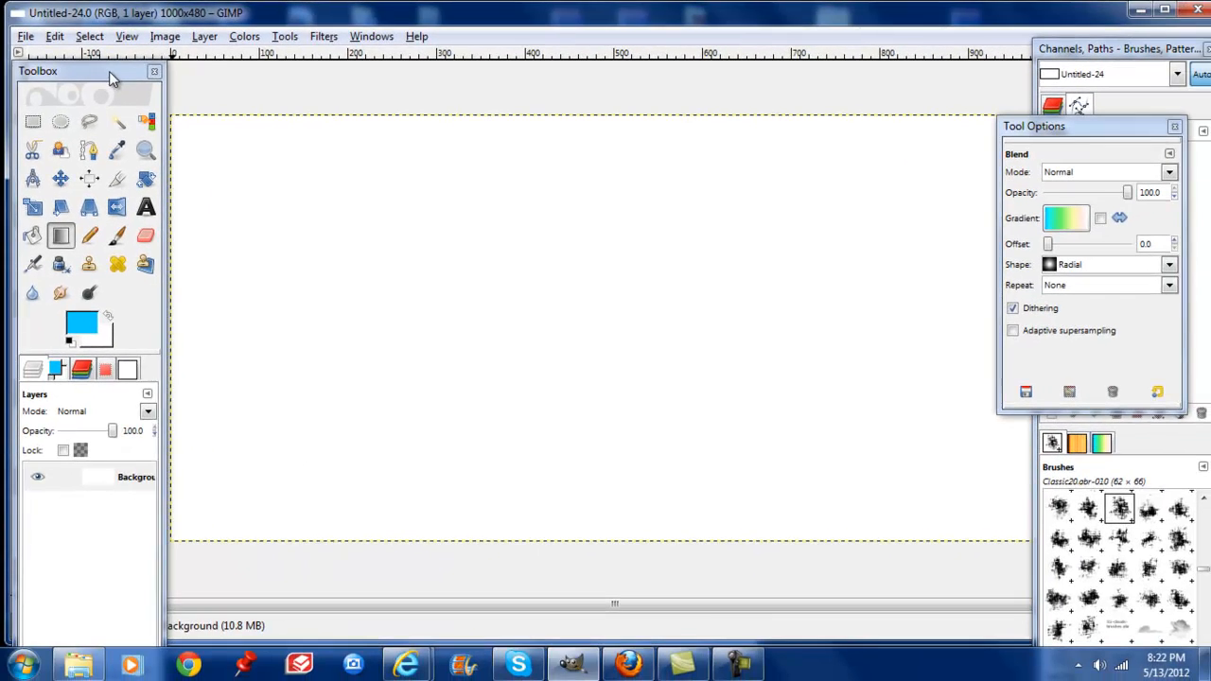
Shift the Toolbox slightly and review the available edit, selection, layer, color and tool commands, plus the filters such as Blur and Light and Shadow
mouse_move(109, 71)
left_mouse_down()
mouse_move(171, 82)
mouse_move(118, 79)
mouse_move(126, 71)
left_mouse_up()
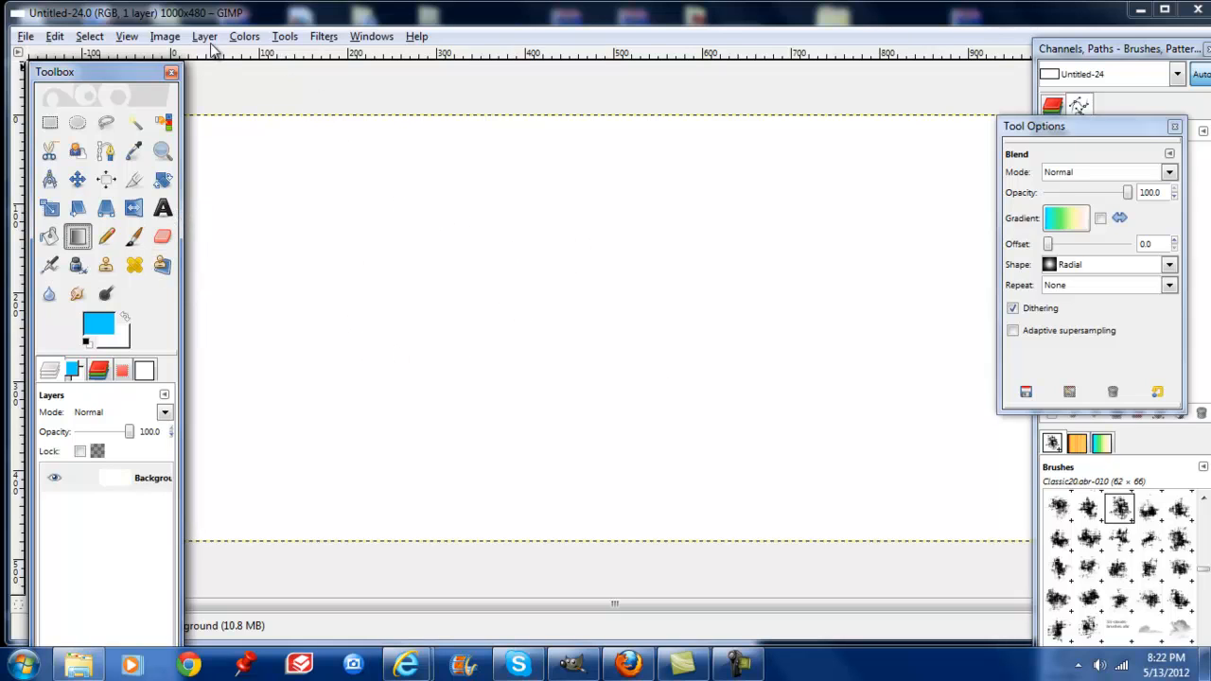
left_click(24, 37)
mouse_move(54, 40)
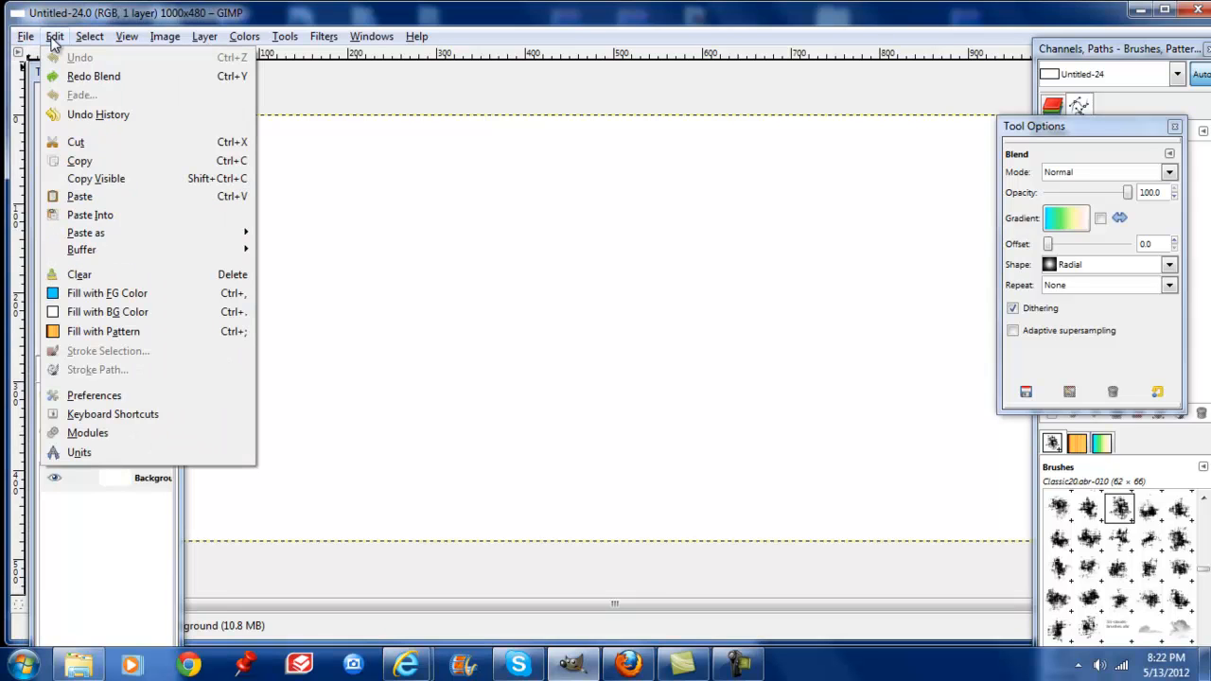
left_click(94, 42)
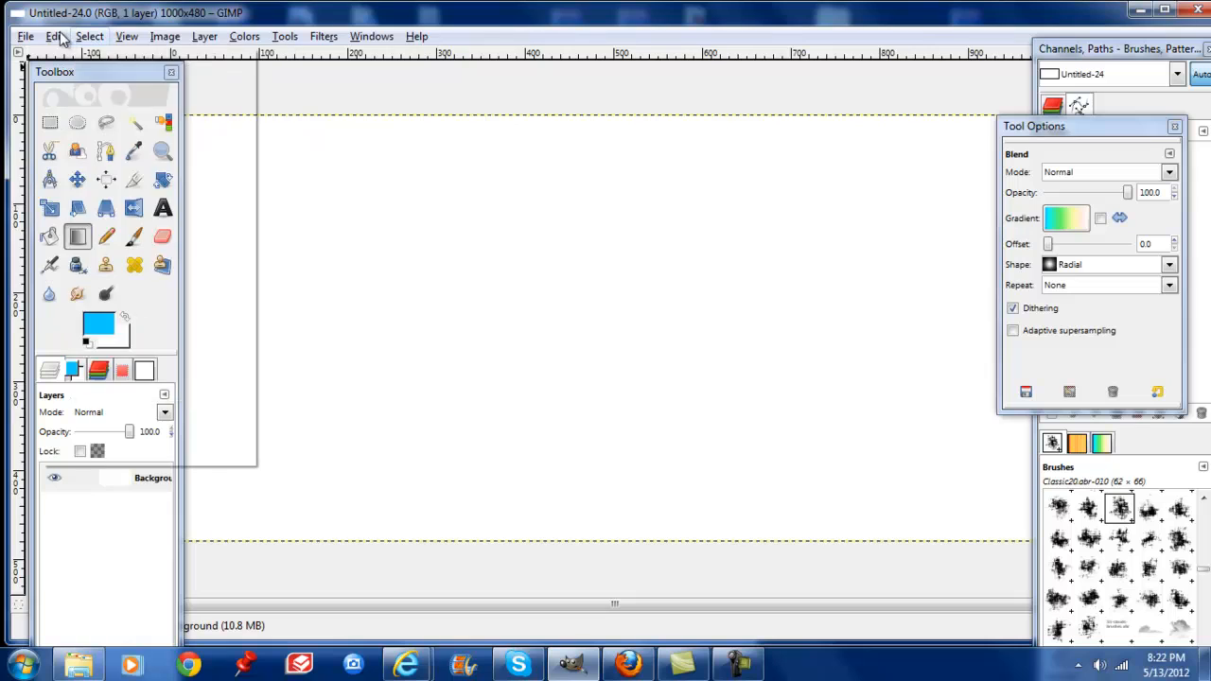
left_click(54, 37)
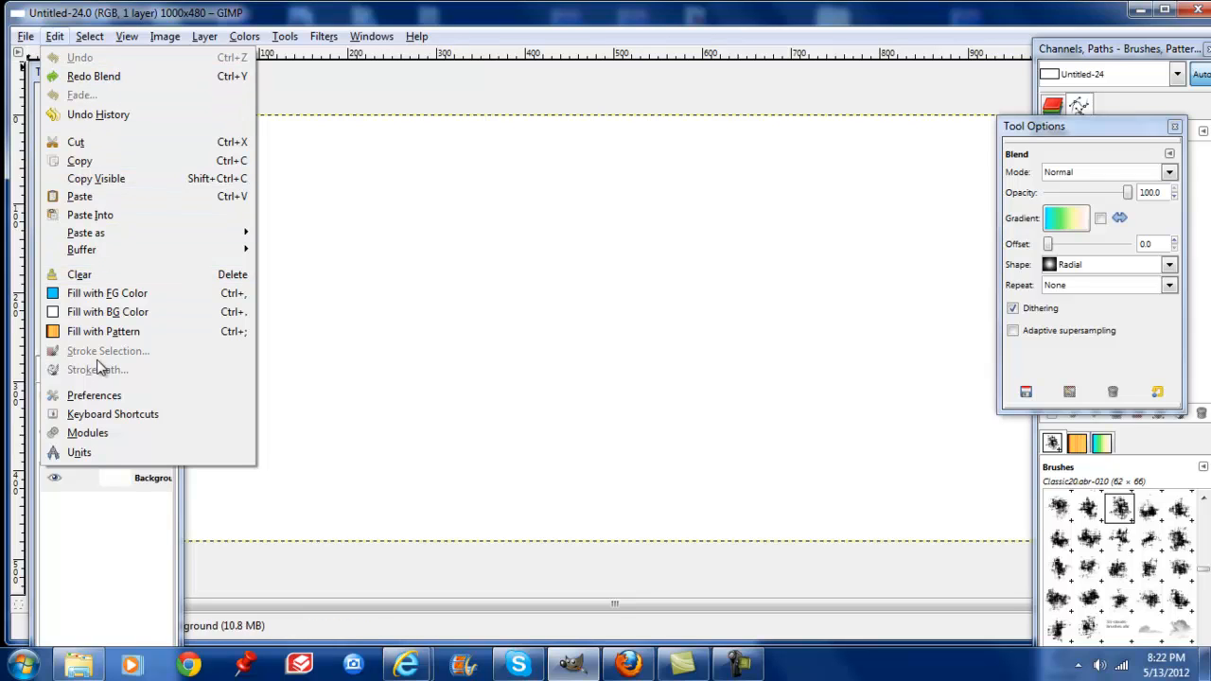
mouse_move(92, 39)
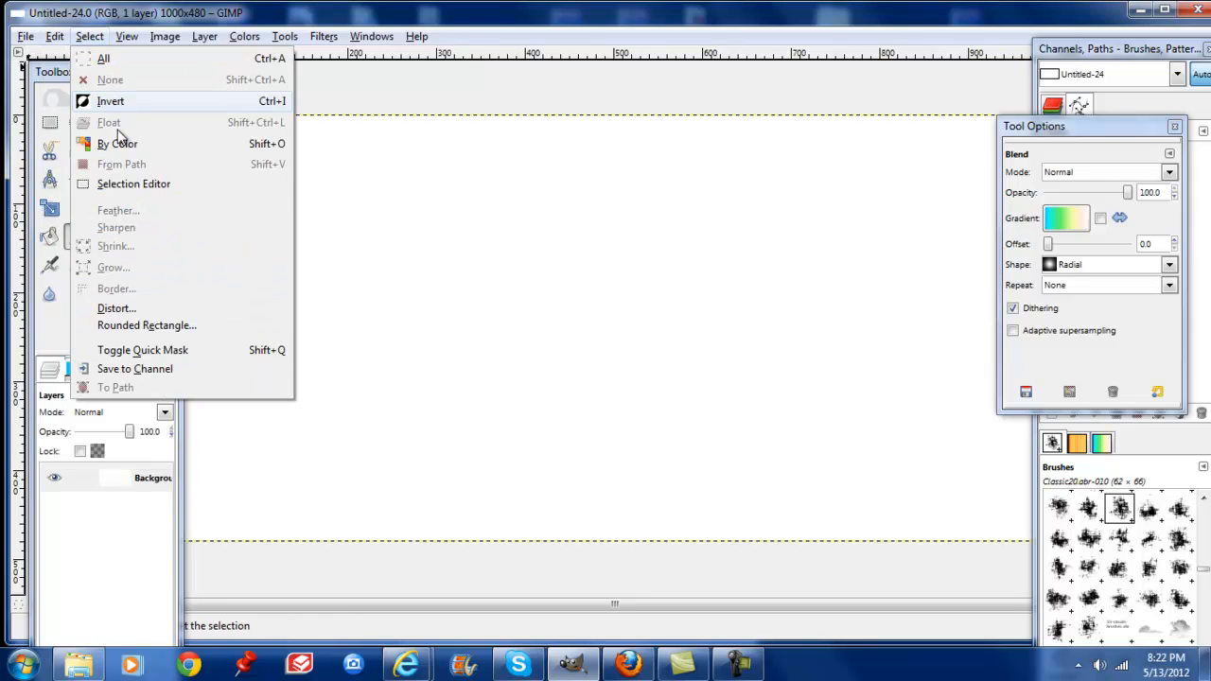
mouse_move(135, 36)
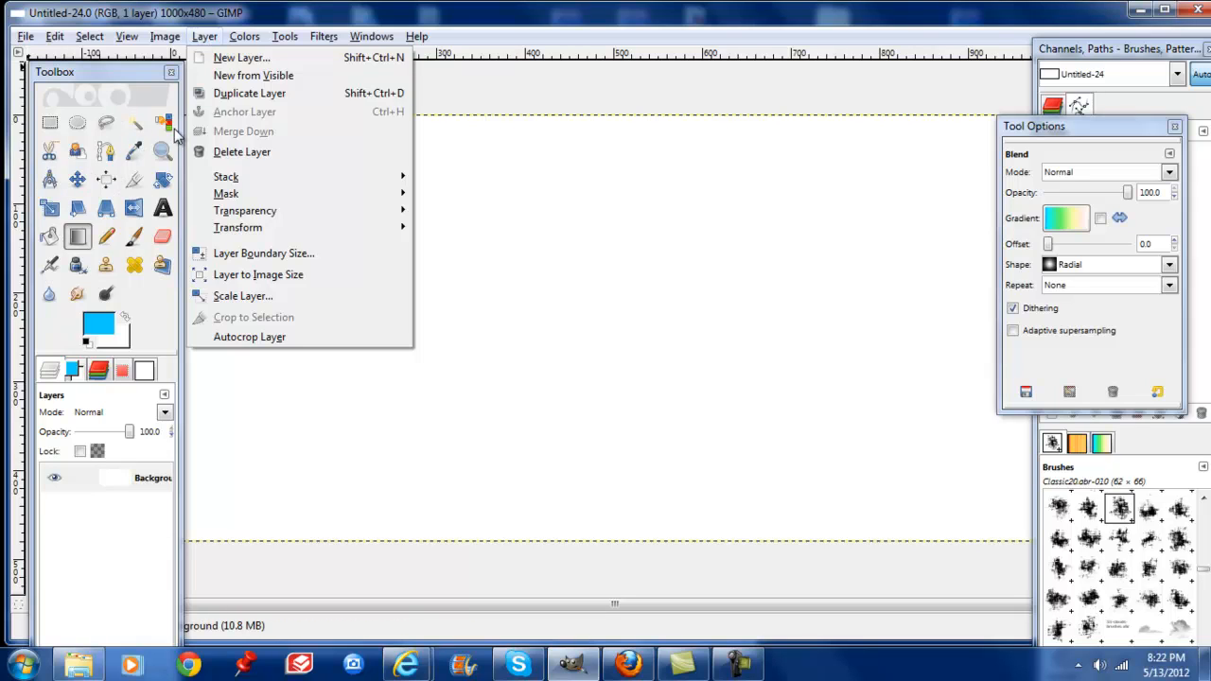
mouse_move(238, 42)
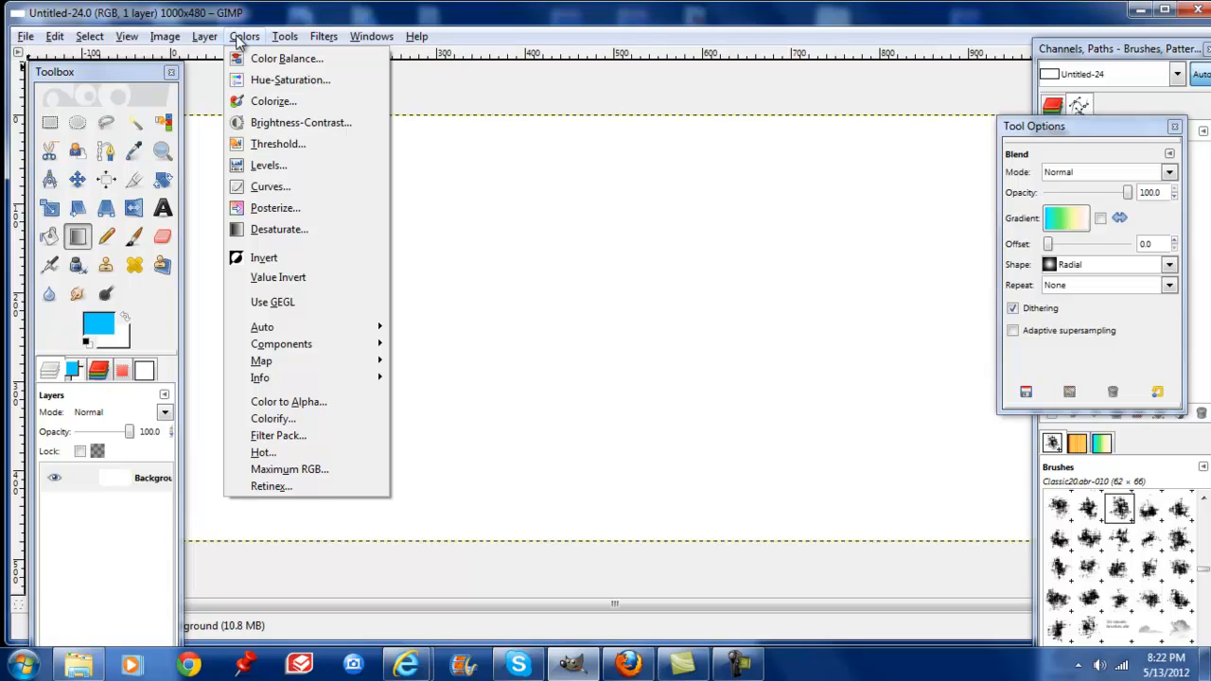
left_click(240, 40)
left_click(292, 38)
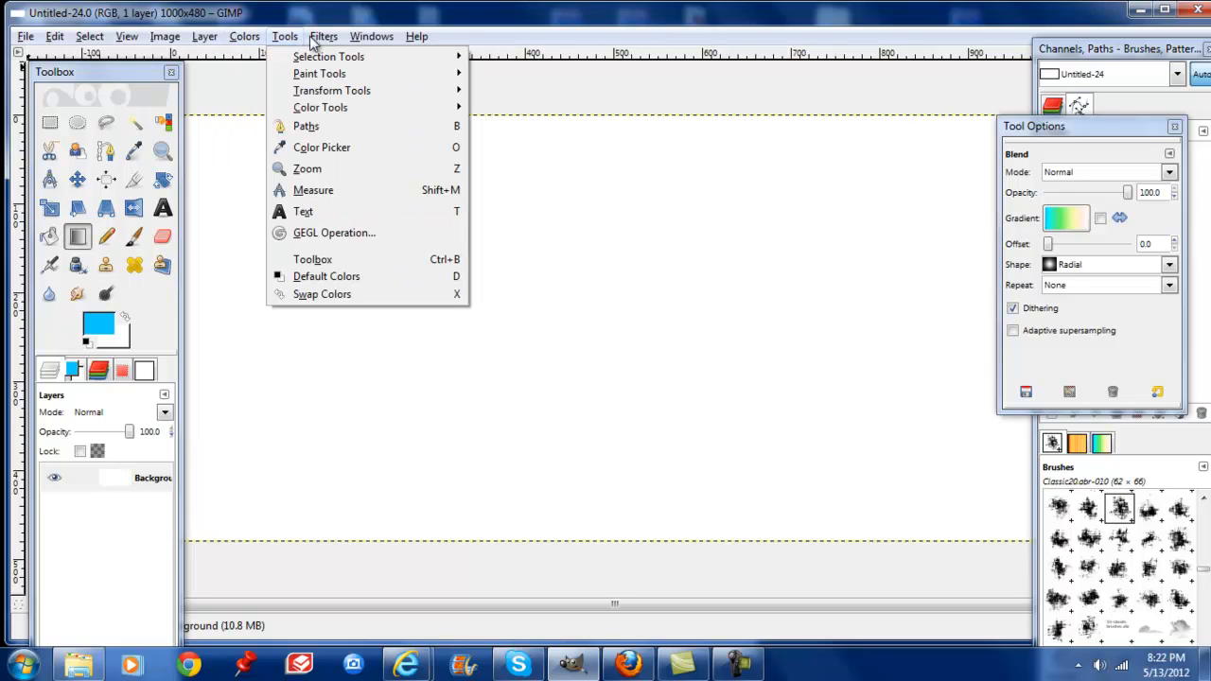
mouse_move(322, 40)
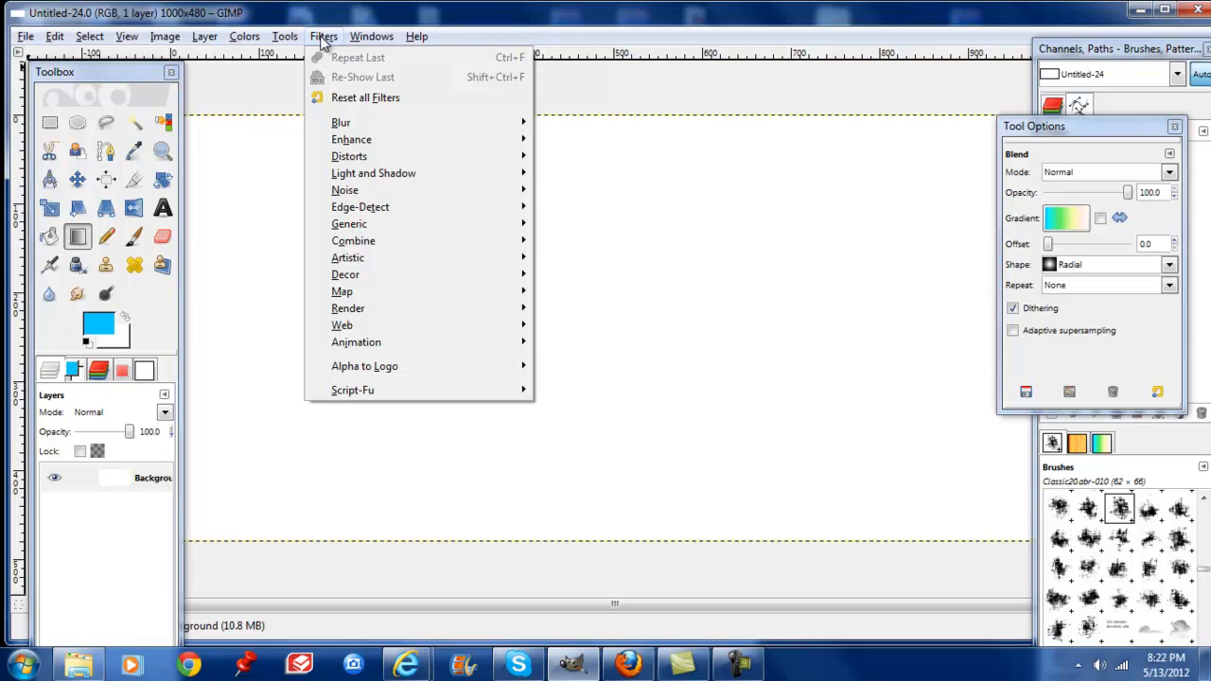
mouse_move(368, 122)
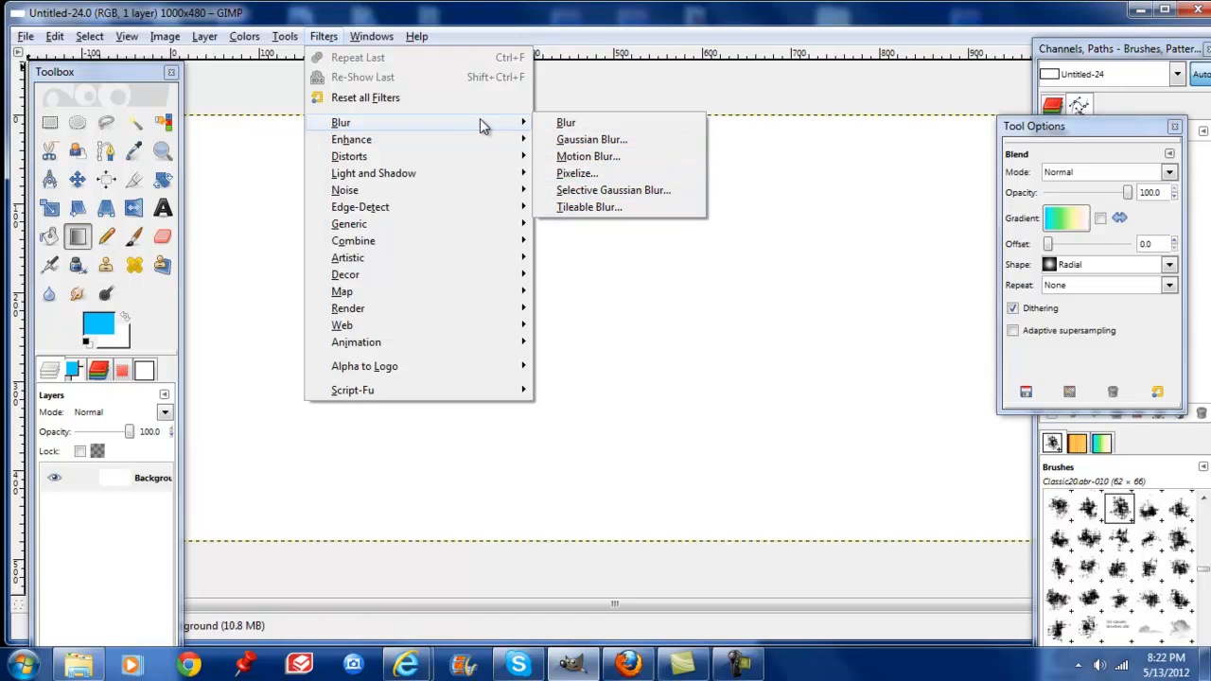
mouse_move(448, 143)
mouse_move(439, 172)
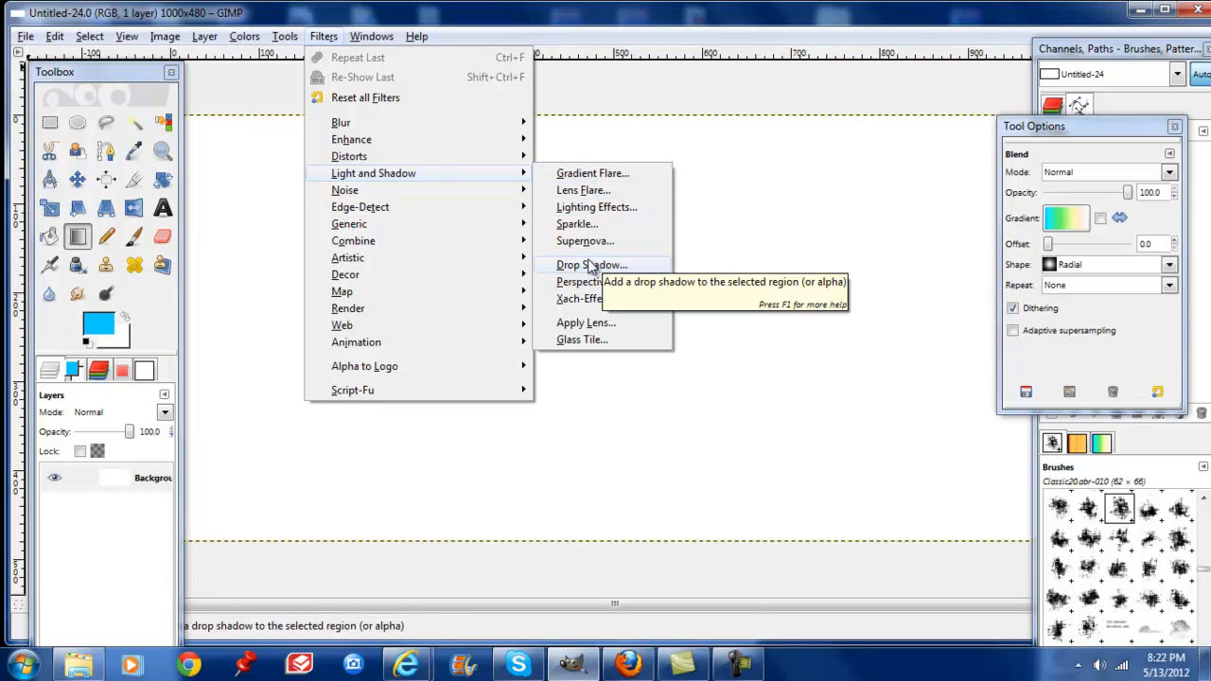
left_click(735, 237)
Add the text "Websites" in the blue foreground color to the upper-left part of the blank canvas
left_click(162, 210)
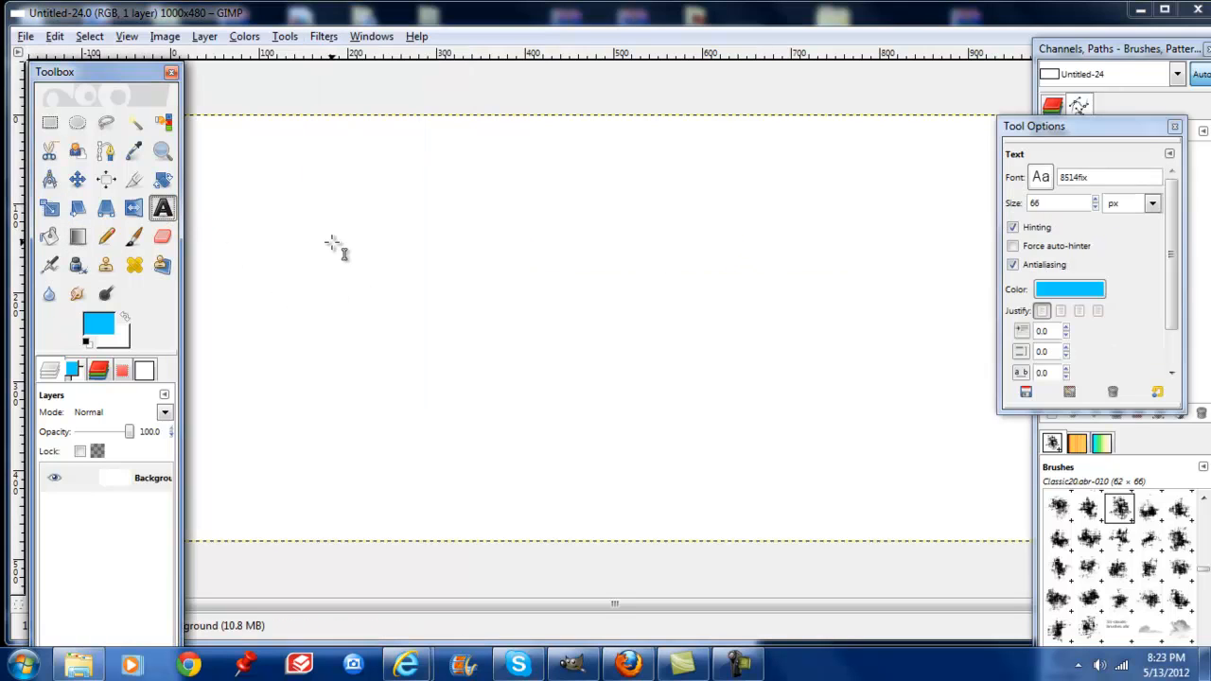
left_click(350, 246)
key("Tab")
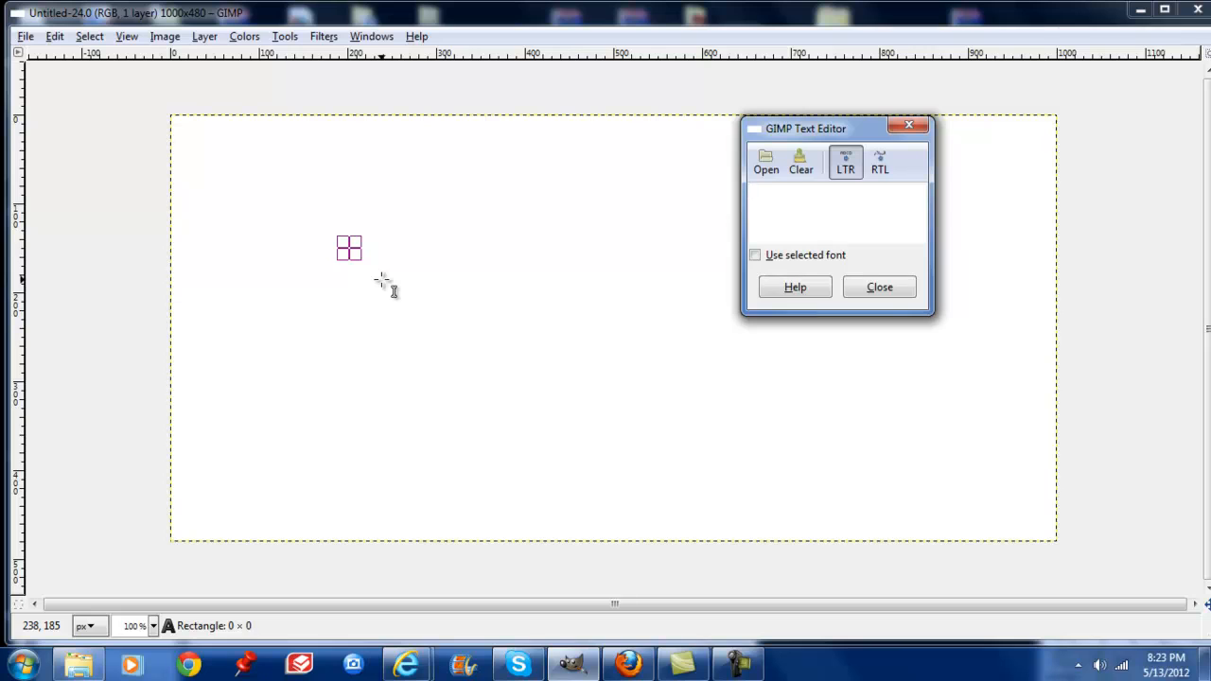
type("Web")
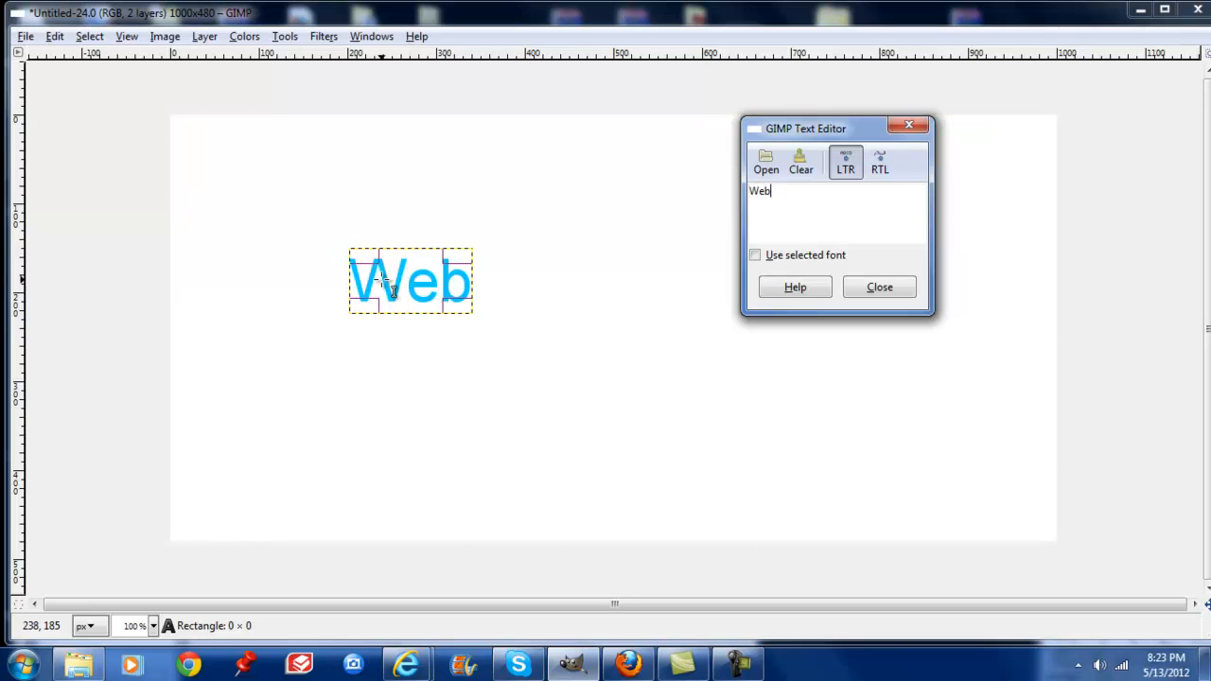
type("sites")
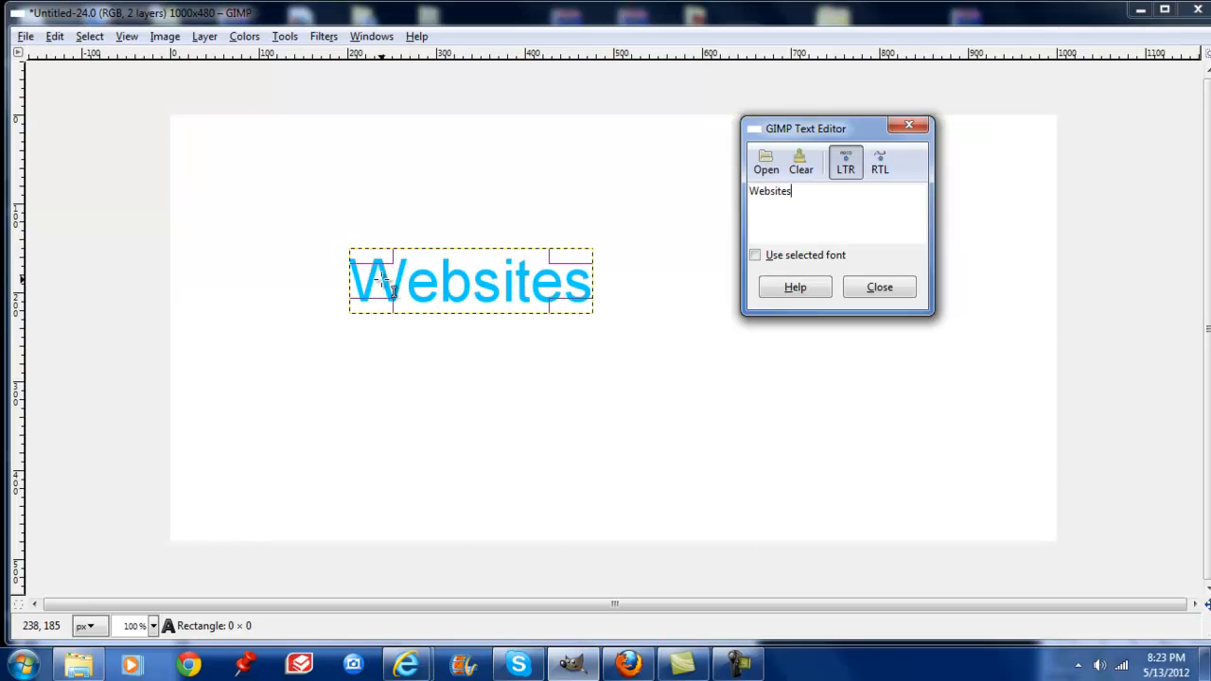
Finish editing the "Websites" text and set its font to Adobe Caslon Pro Bold
left_click(894, 292)
left_click(1040, 177)
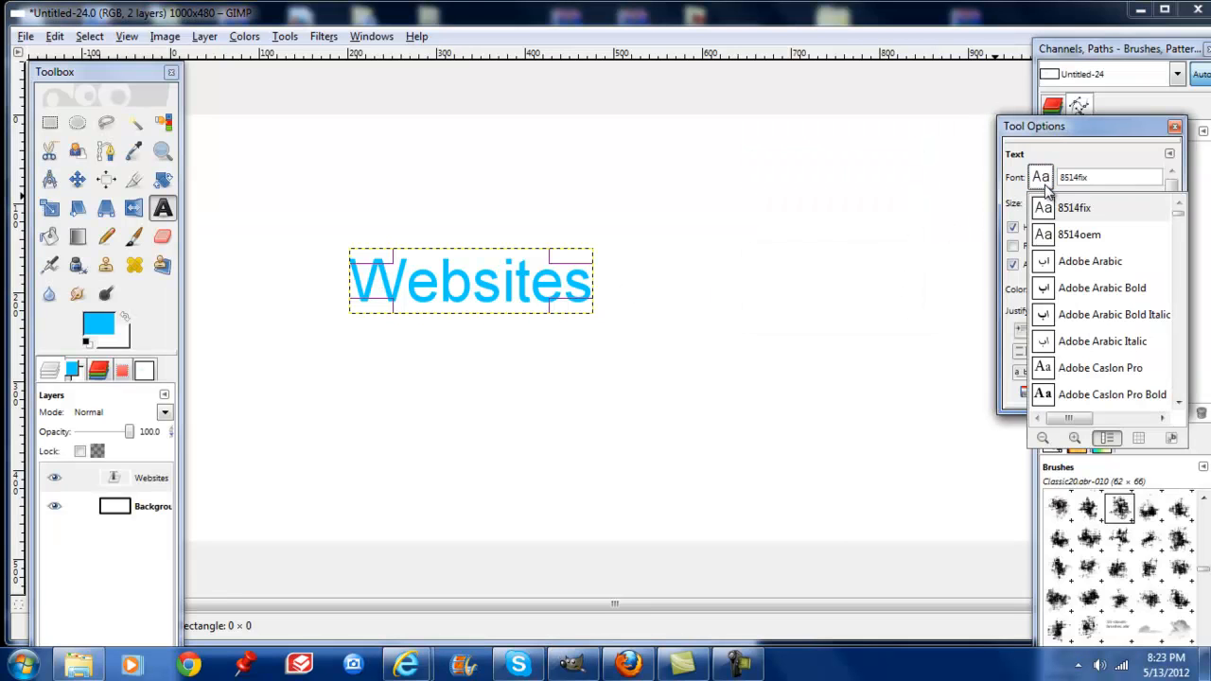
left_click(1046, 396)
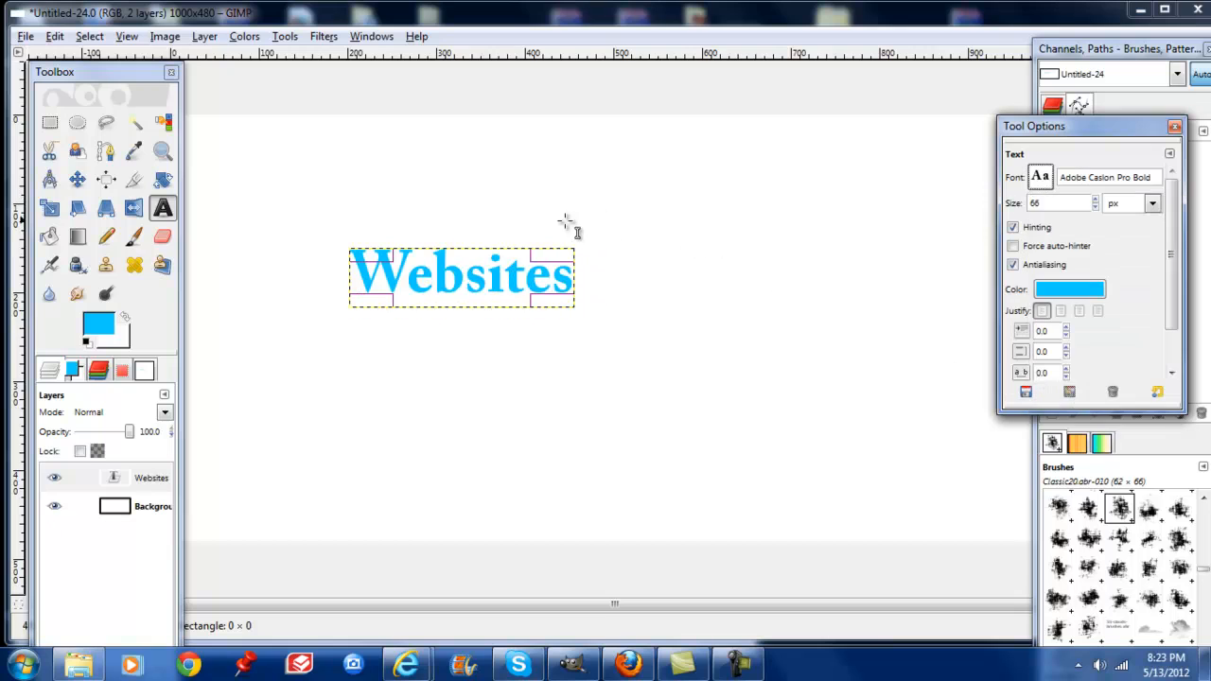
left_click(437, 306)
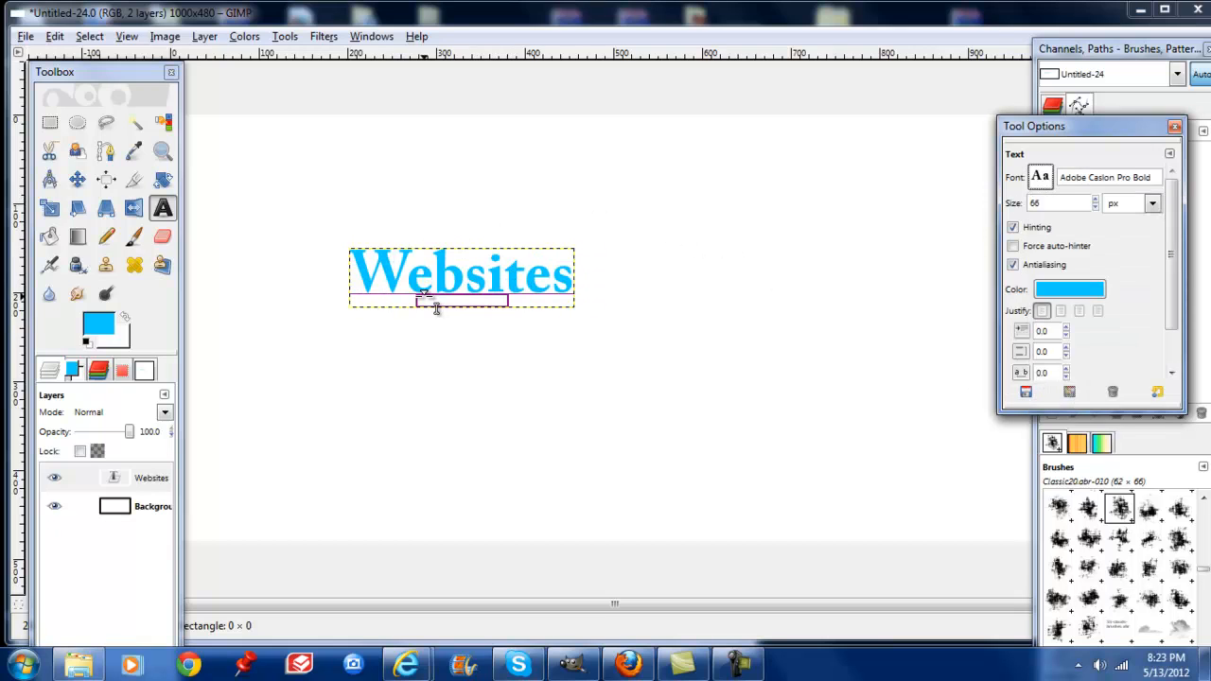
Apply a Drop Shadow filter to the "Websites" text layer with an opacity of 76
left_click(325, 37)
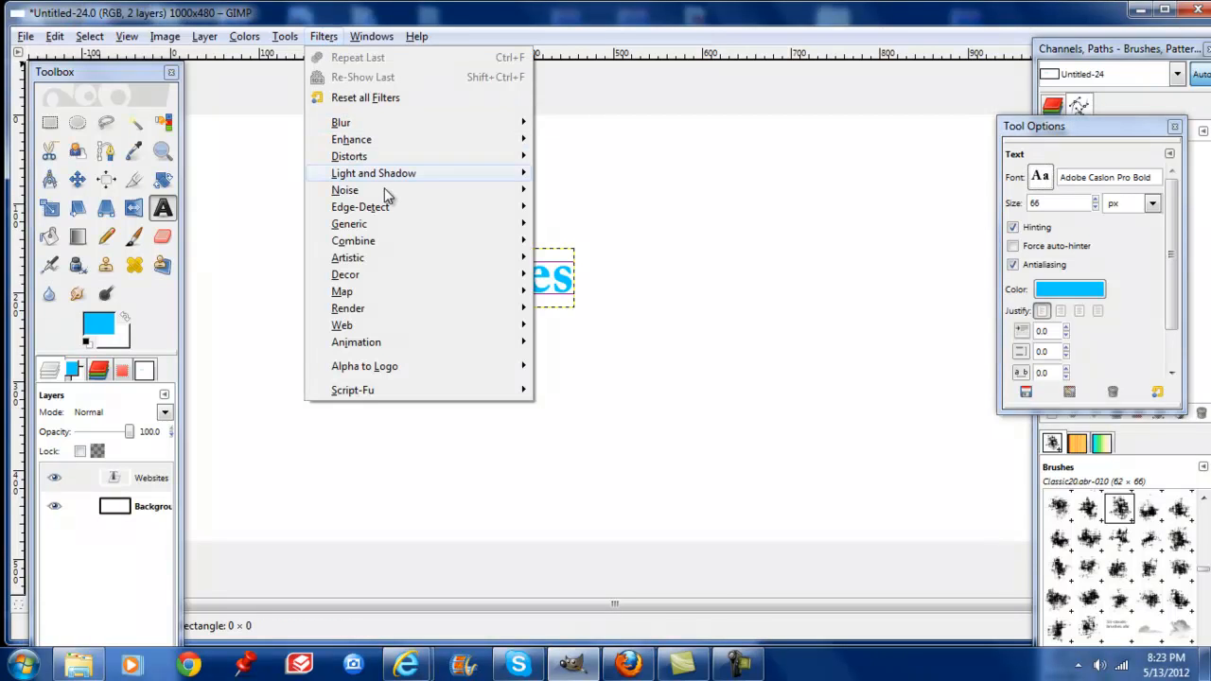
mouse_move(506, 180)
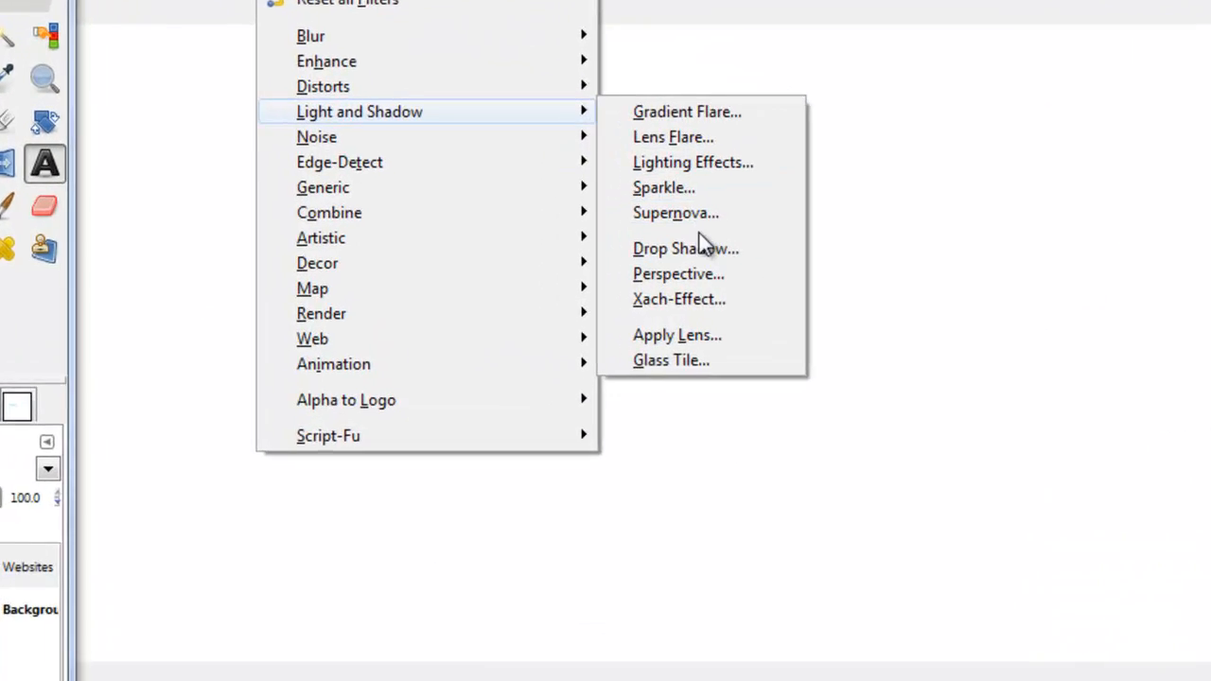
left_click(603, 267)
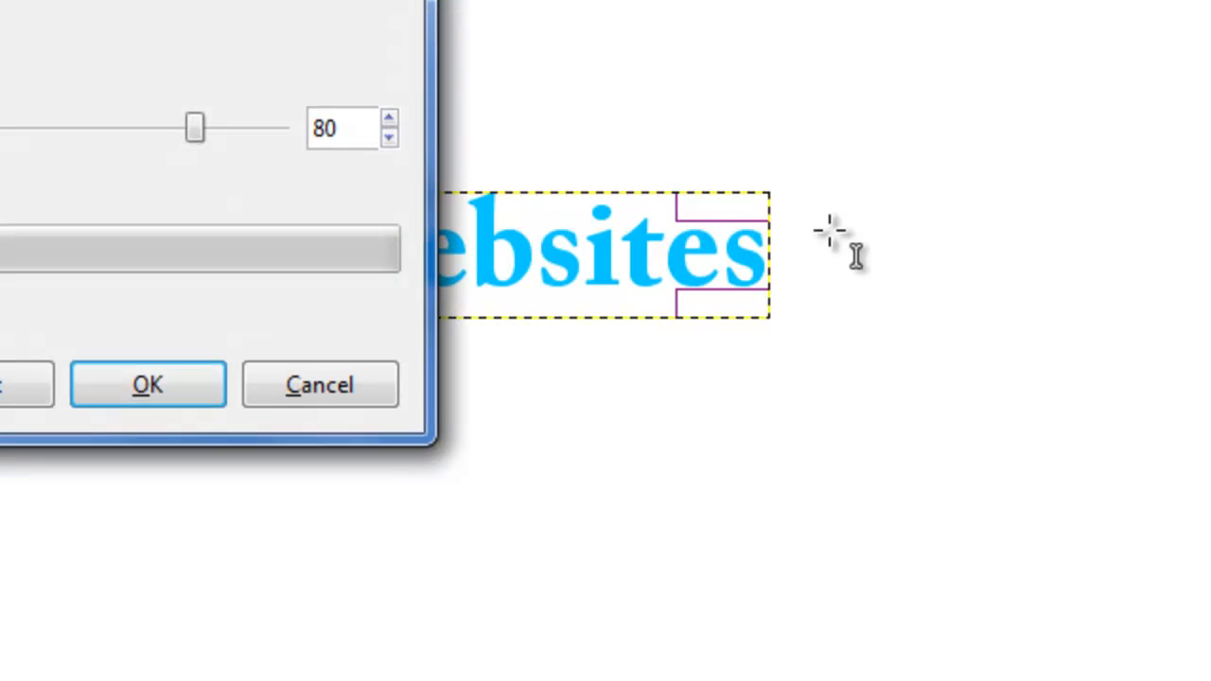
left_click_drag(194, 135, 177, 135)
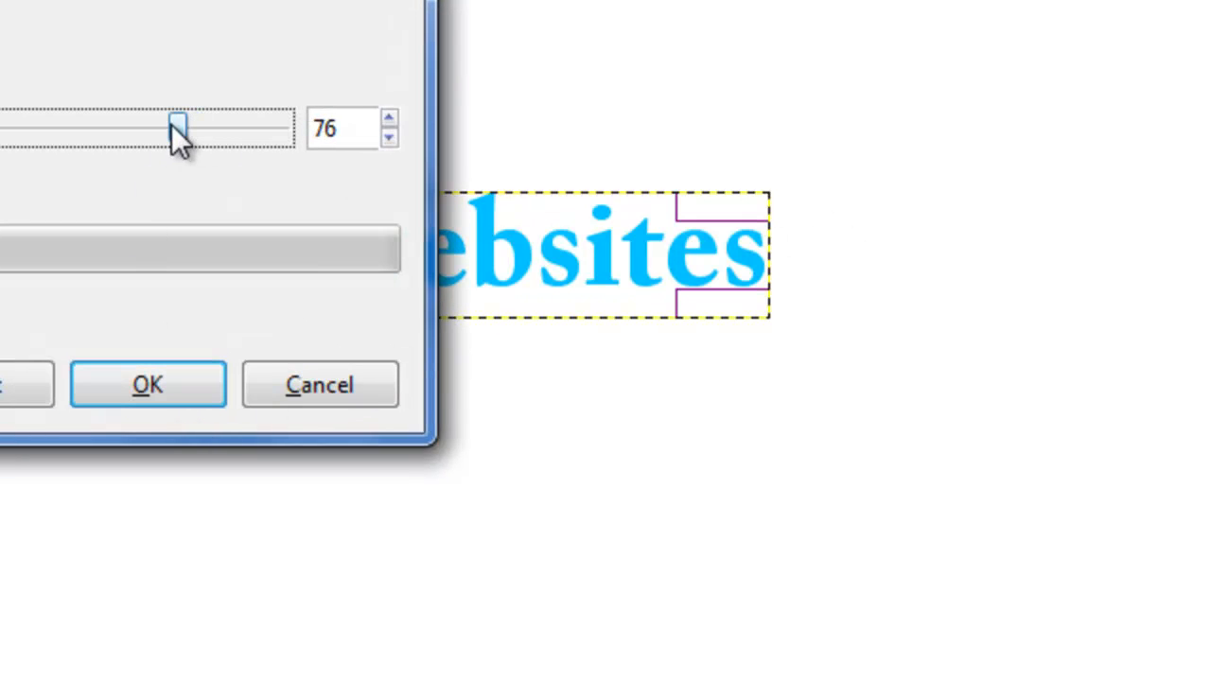
left_click(163, 379)
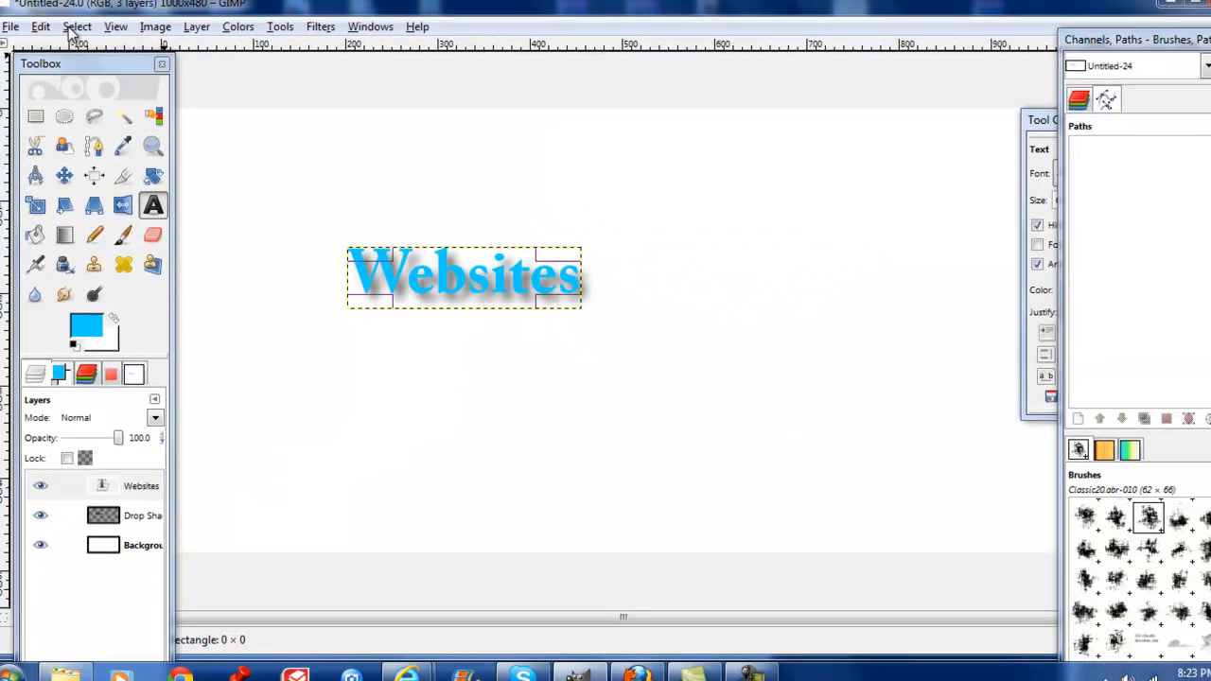
Add a new transparent layer named "design", 1000 by 480 px, above the "Websites" text layer
left_click(105, 26)
left_click(85, 43)
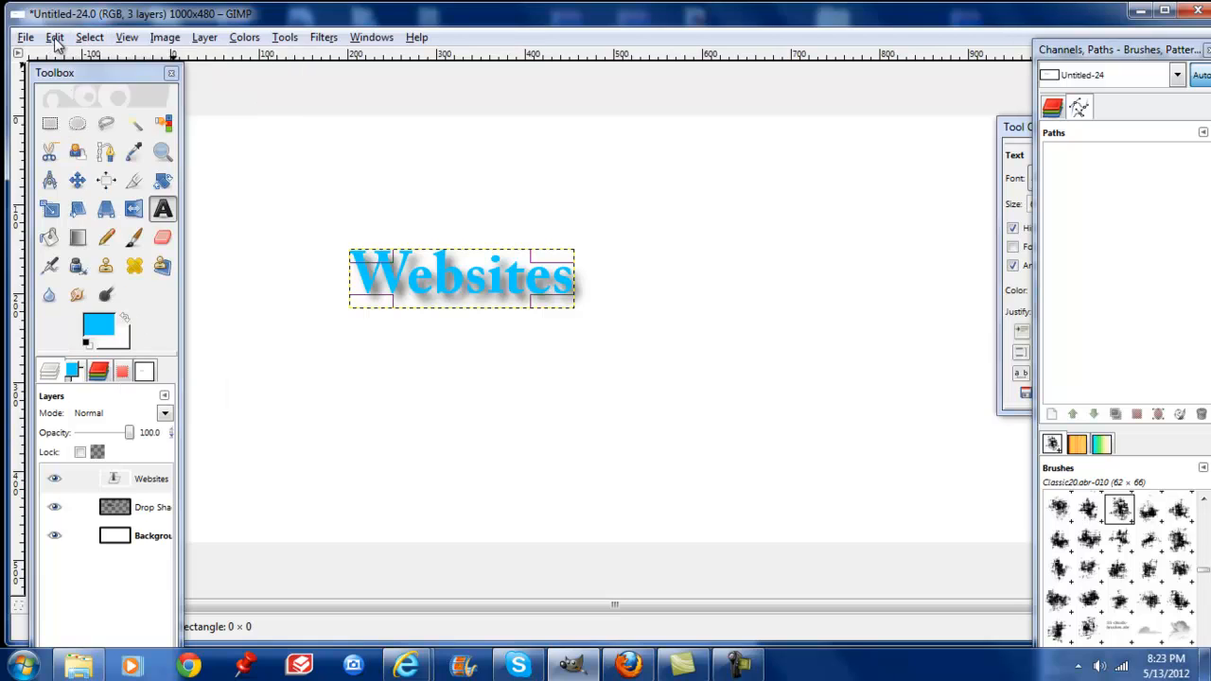
left_click(203, 38)
left_click(227, 57)
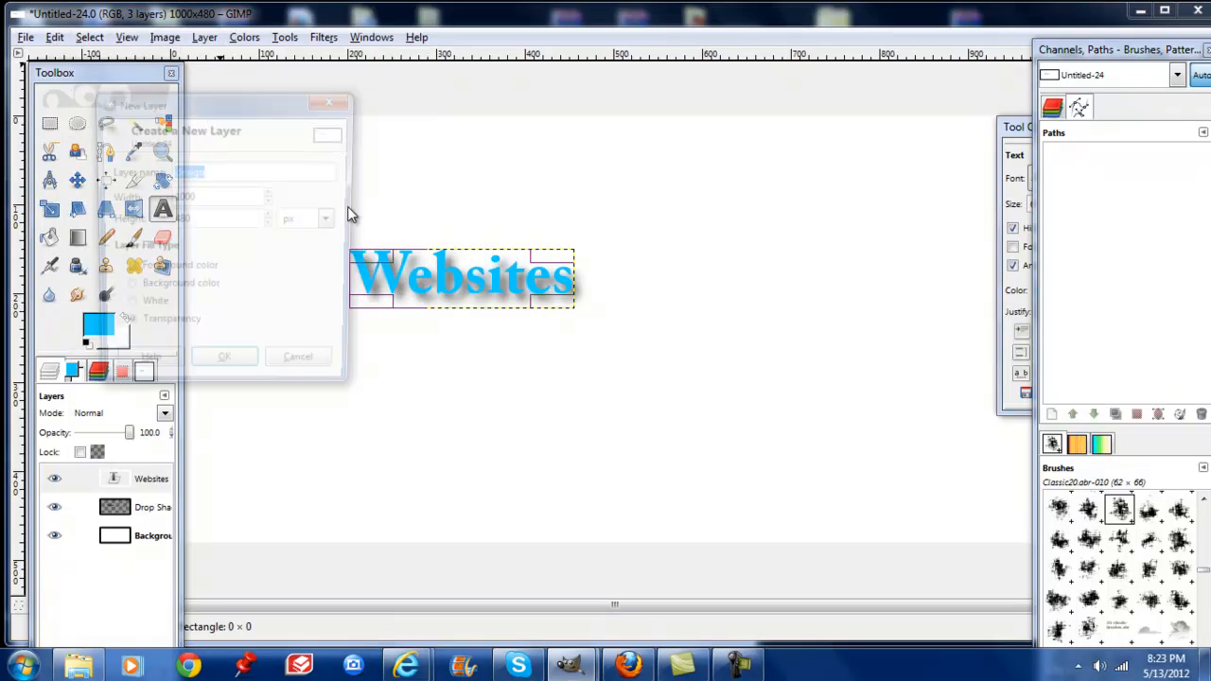
left_click(247, 377)
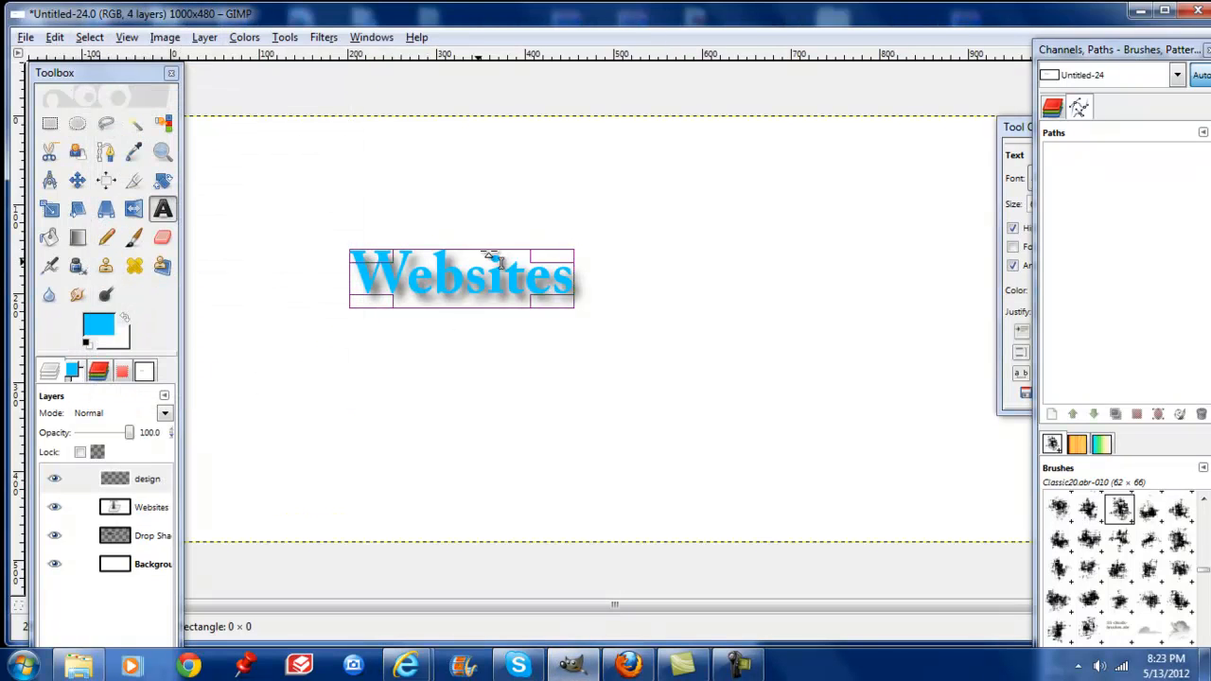
Switch to the Crop tool and examine the available Light and Shadow filters and the Render filters, including Clouds and Pattern
left_click(132, 181)
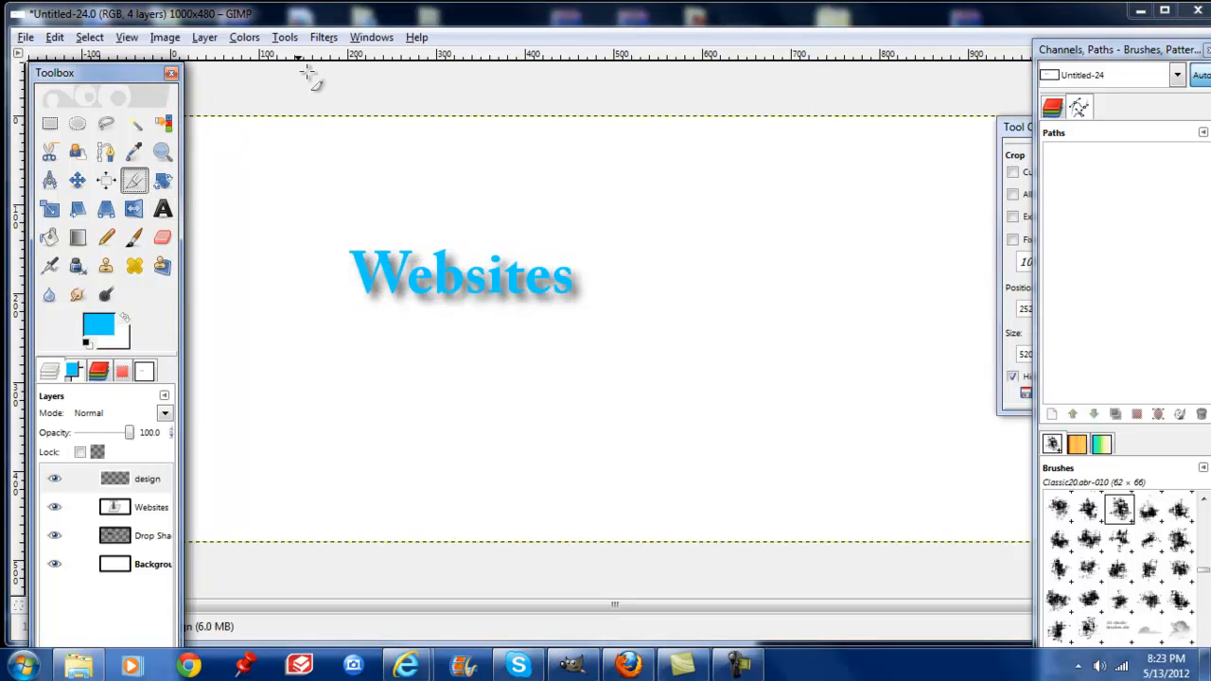
left_click(324, 40)
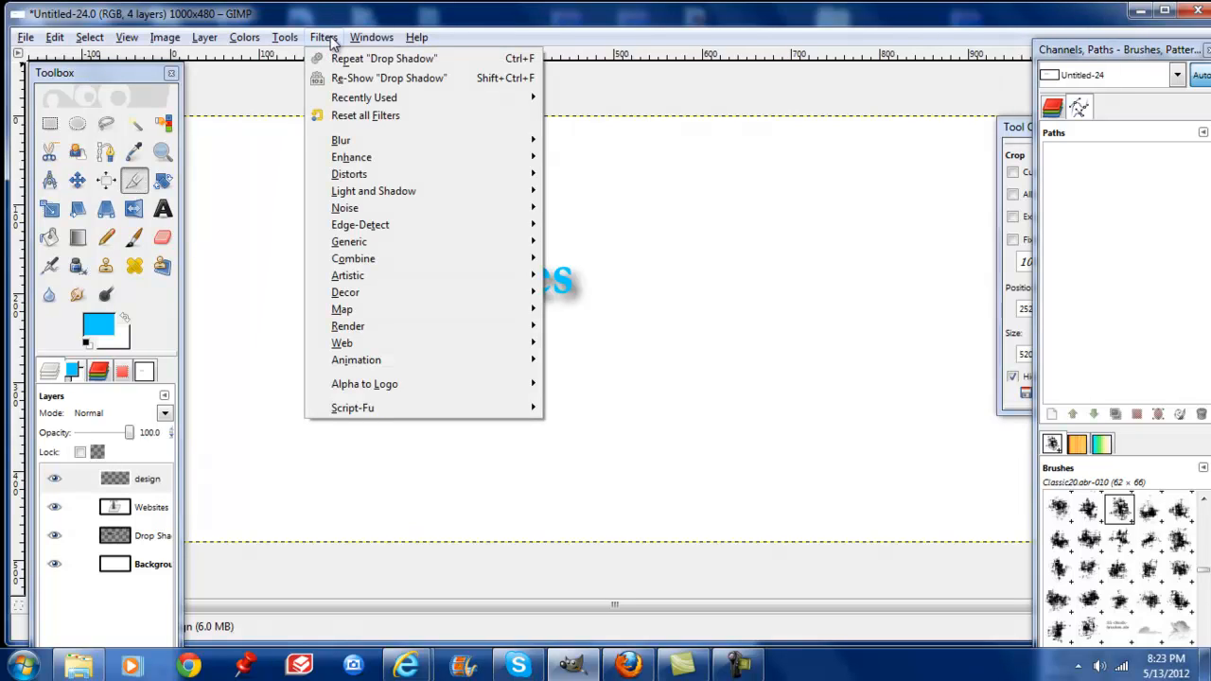
mouse_move(378, 191)
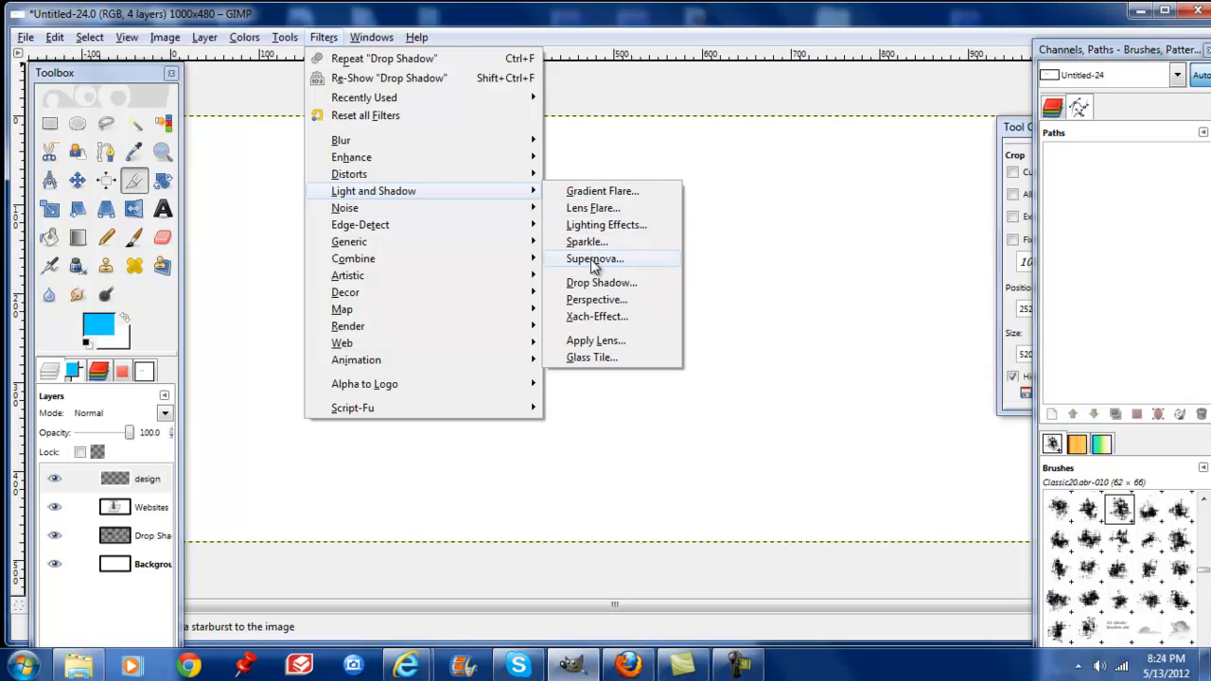
mouse_move(414, 225)
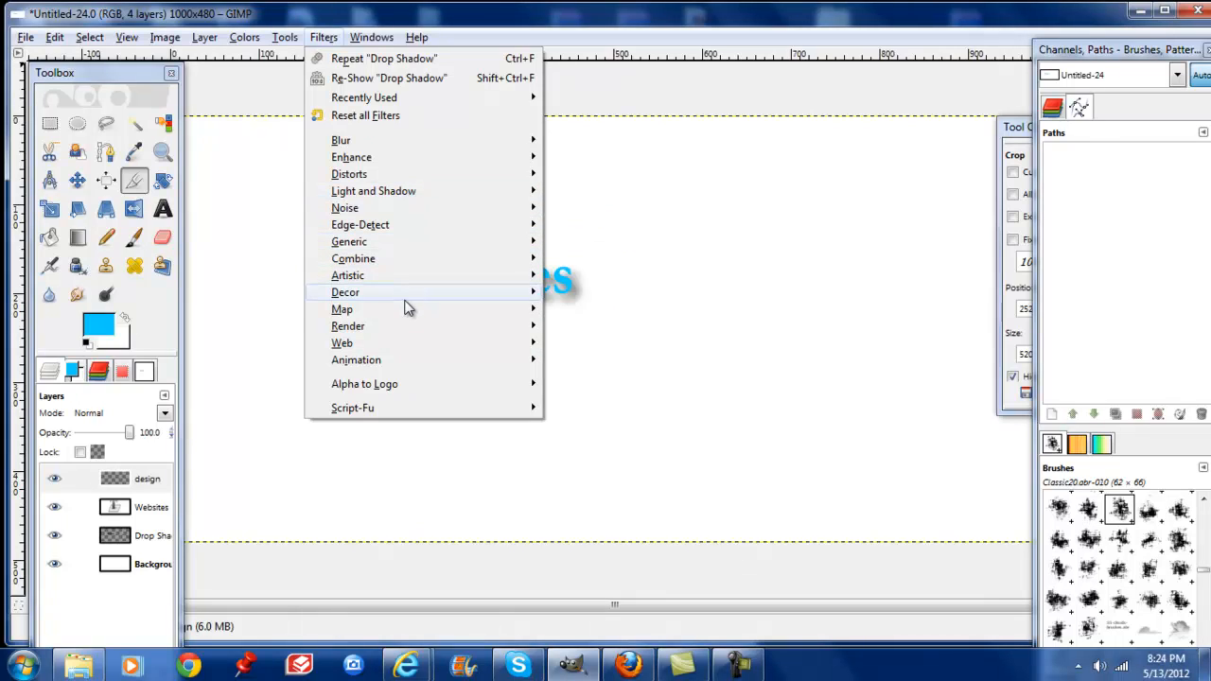
mouse_move(408, 327)
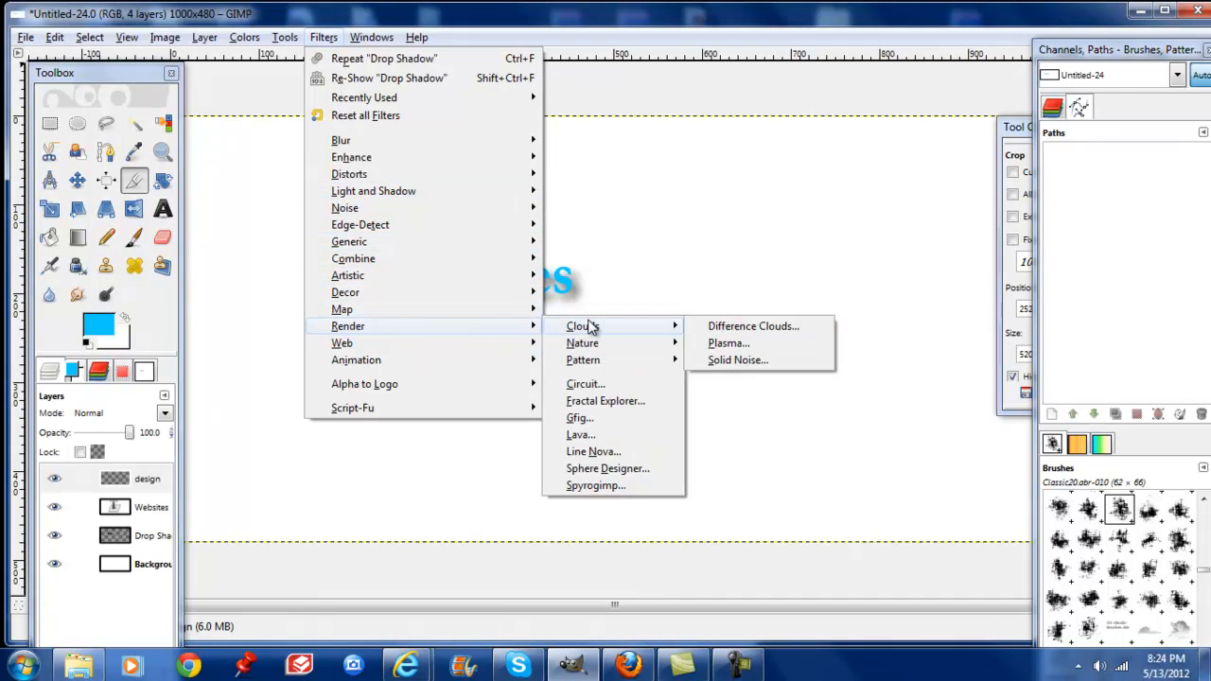
mouse_move(636, 372)
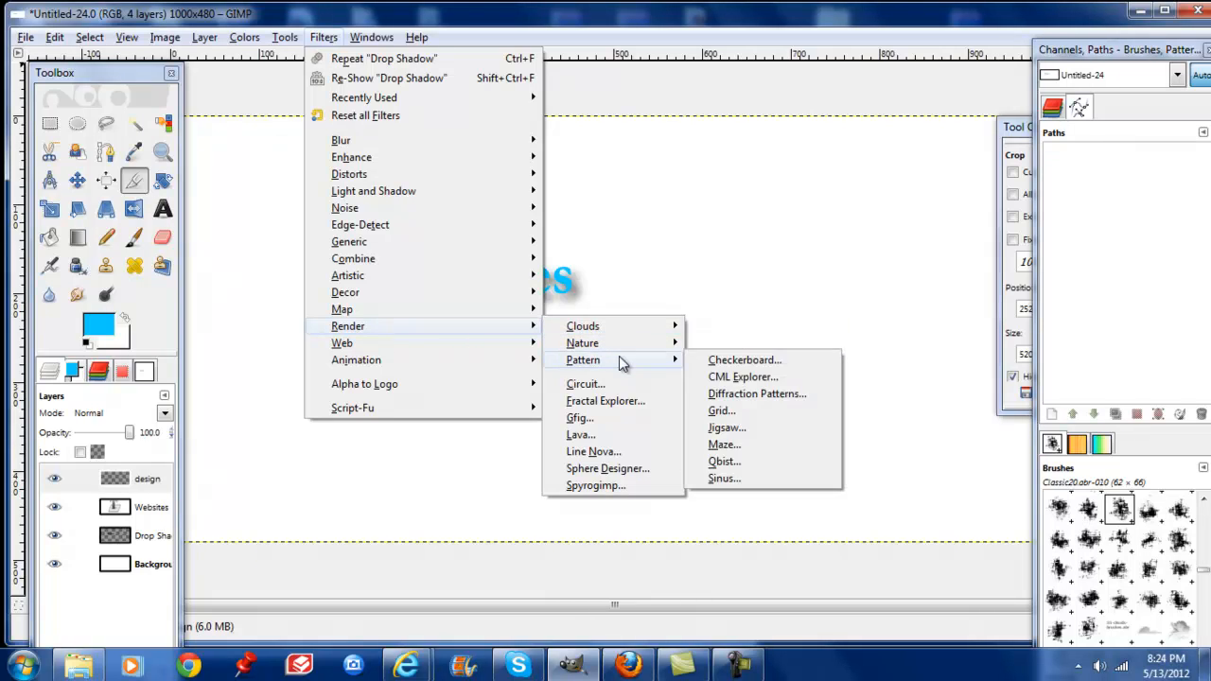
mouse_move(619, 324)
left_click(621, 255)
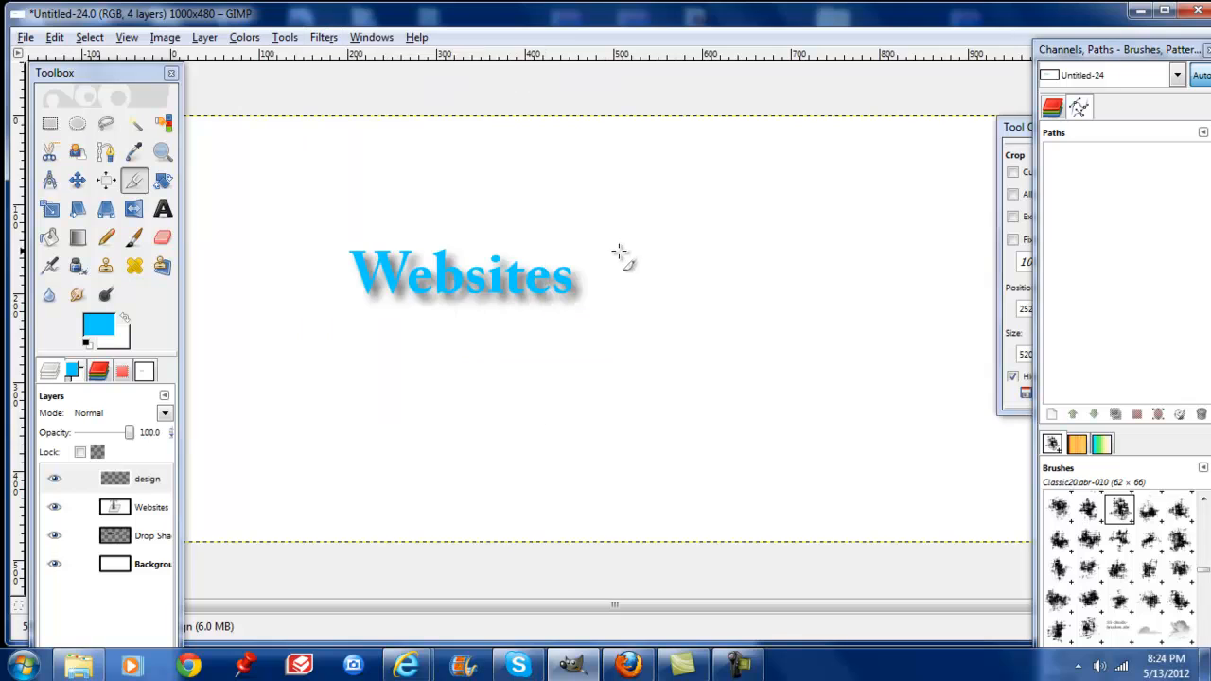
left_click(99, 74)
left_click(263, 93)
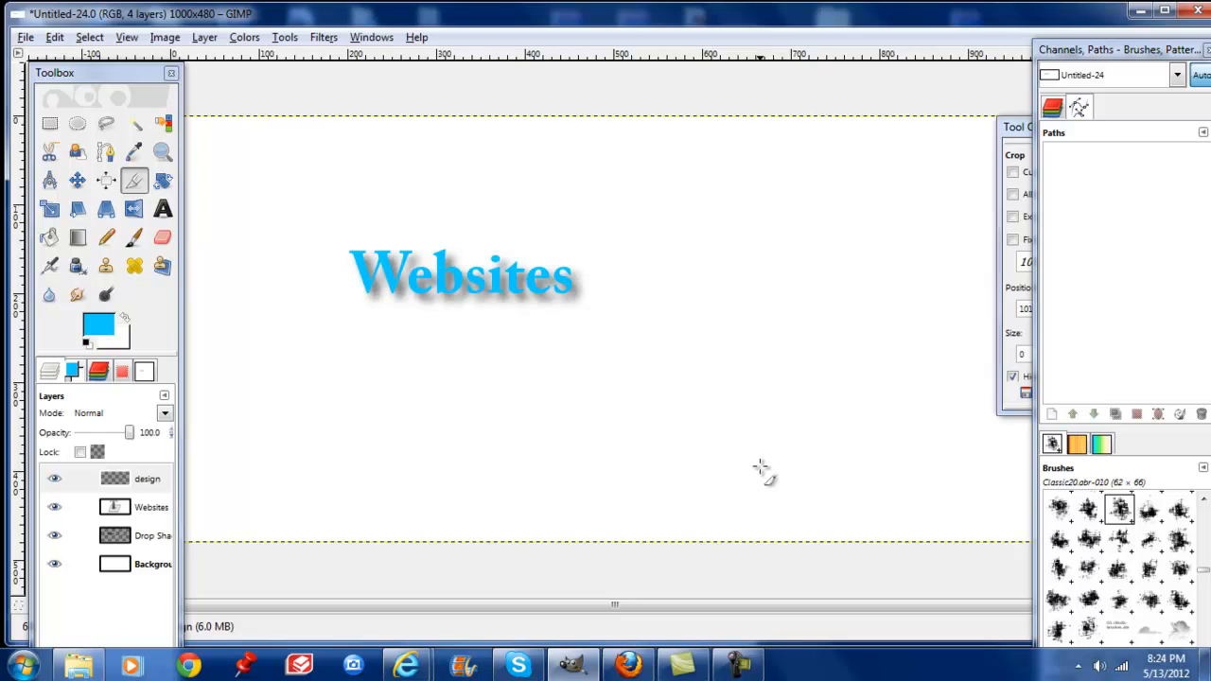
mouse_move(739, 665)
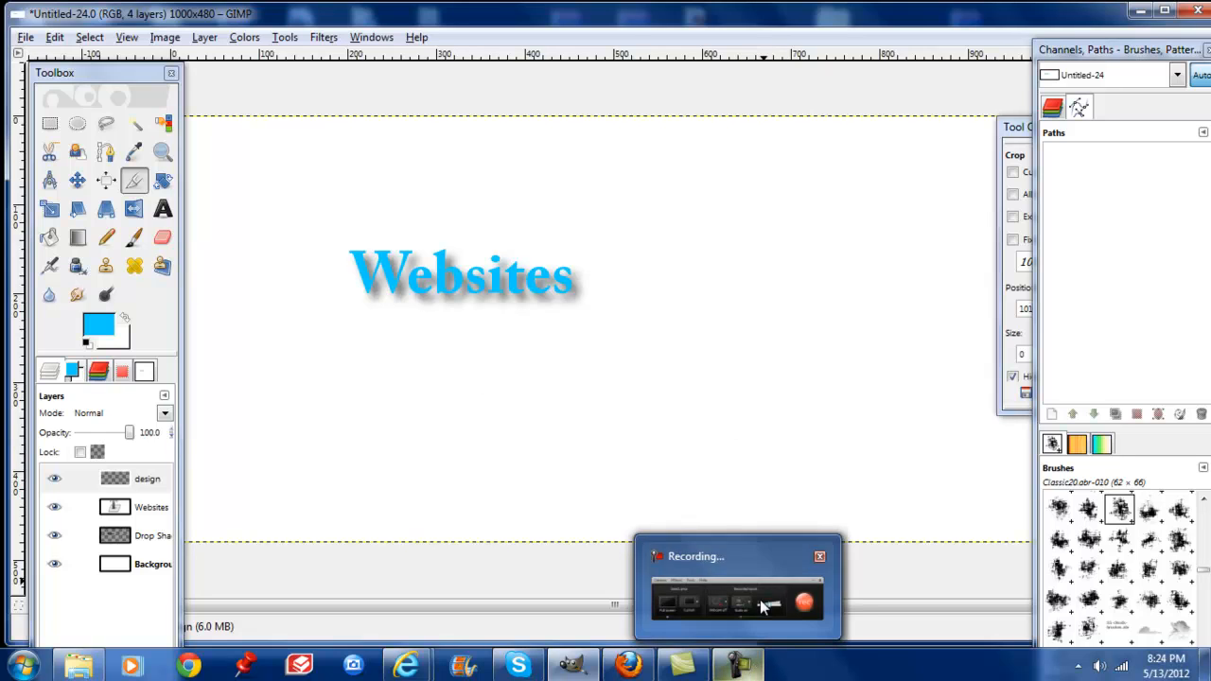